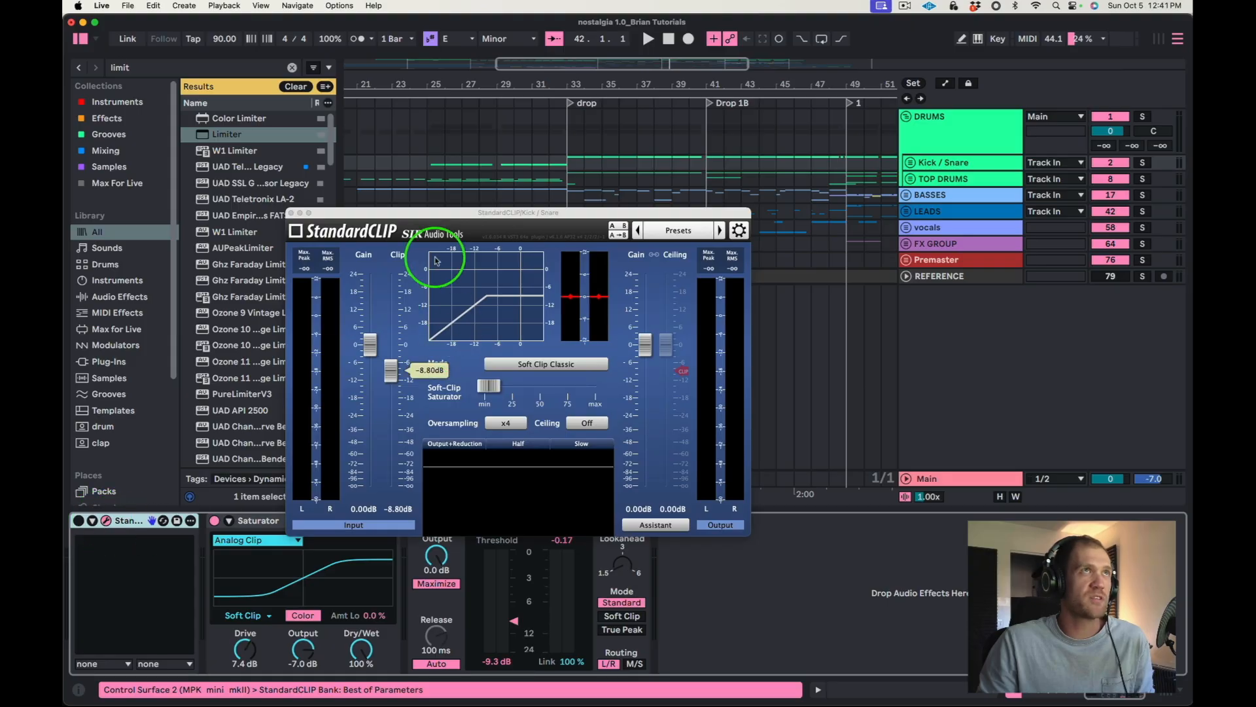
# - Close the StandardCLIP plug-in window and select the Saturator, keeping its waveshaper output on Soft Clip
pyautogui.moveTo(432, 213); pyautogui.dragTo(456, 215)
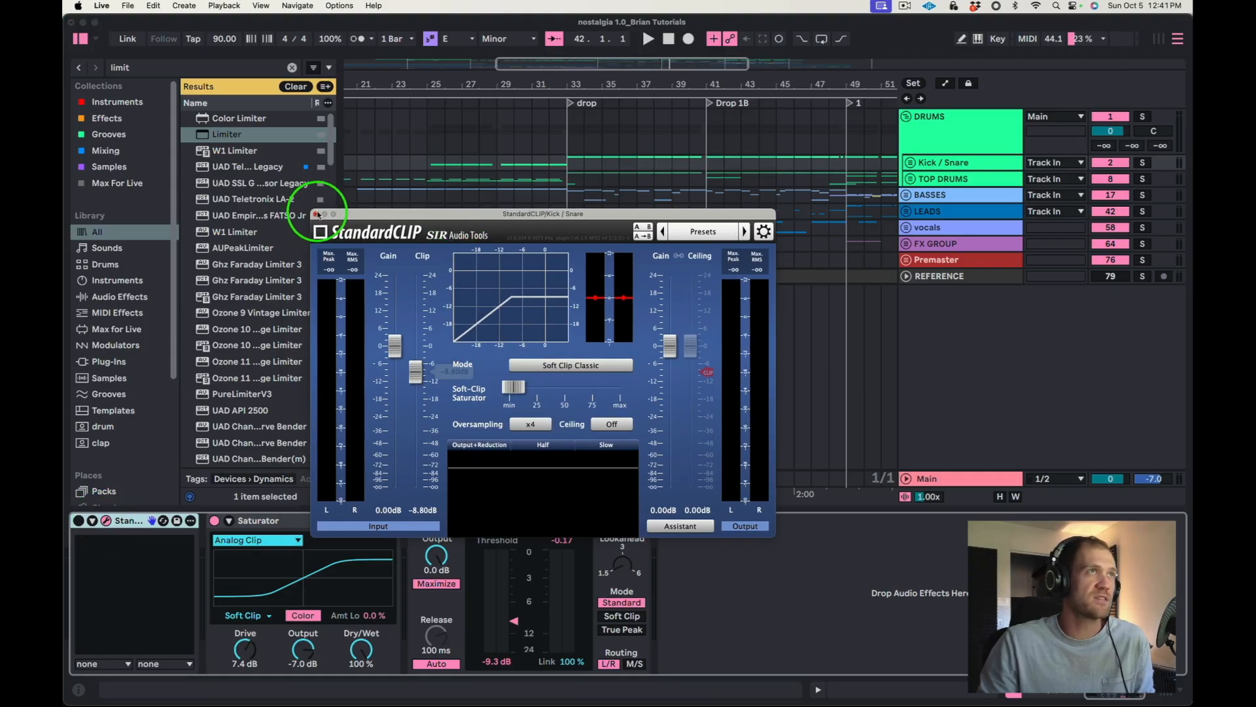
pyautogui.click(315, 215)
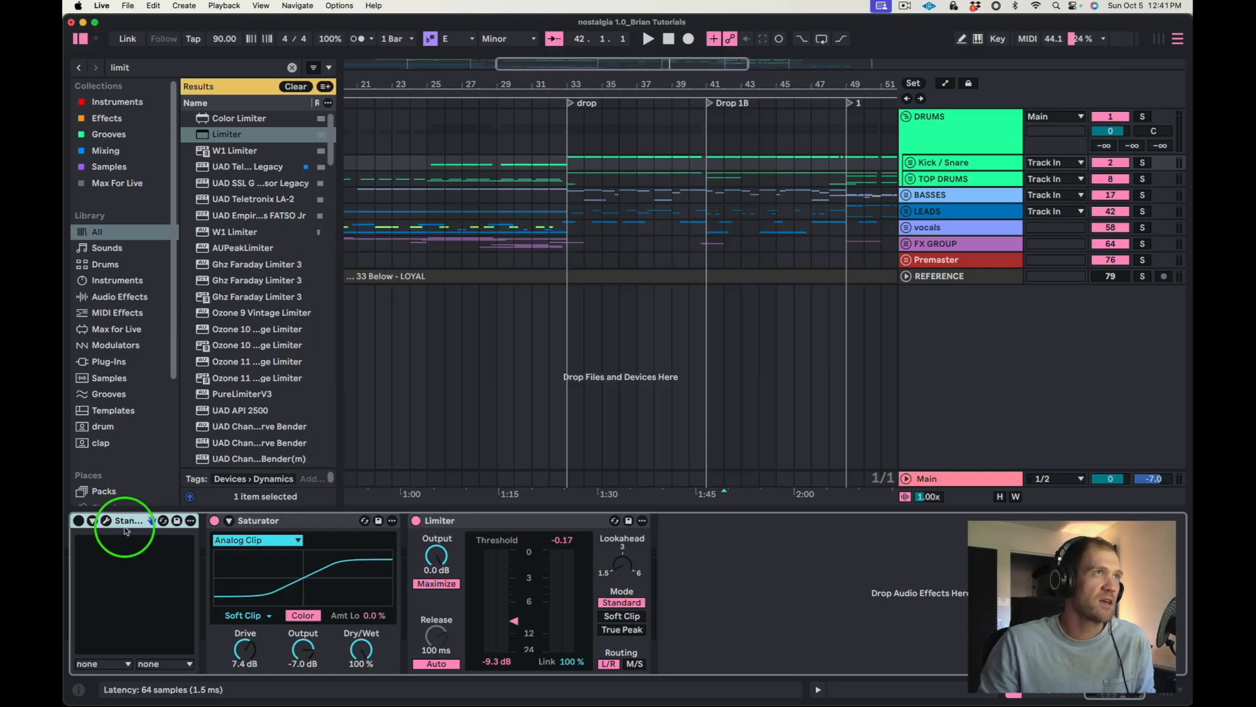
pyautogui.click(230, 520)
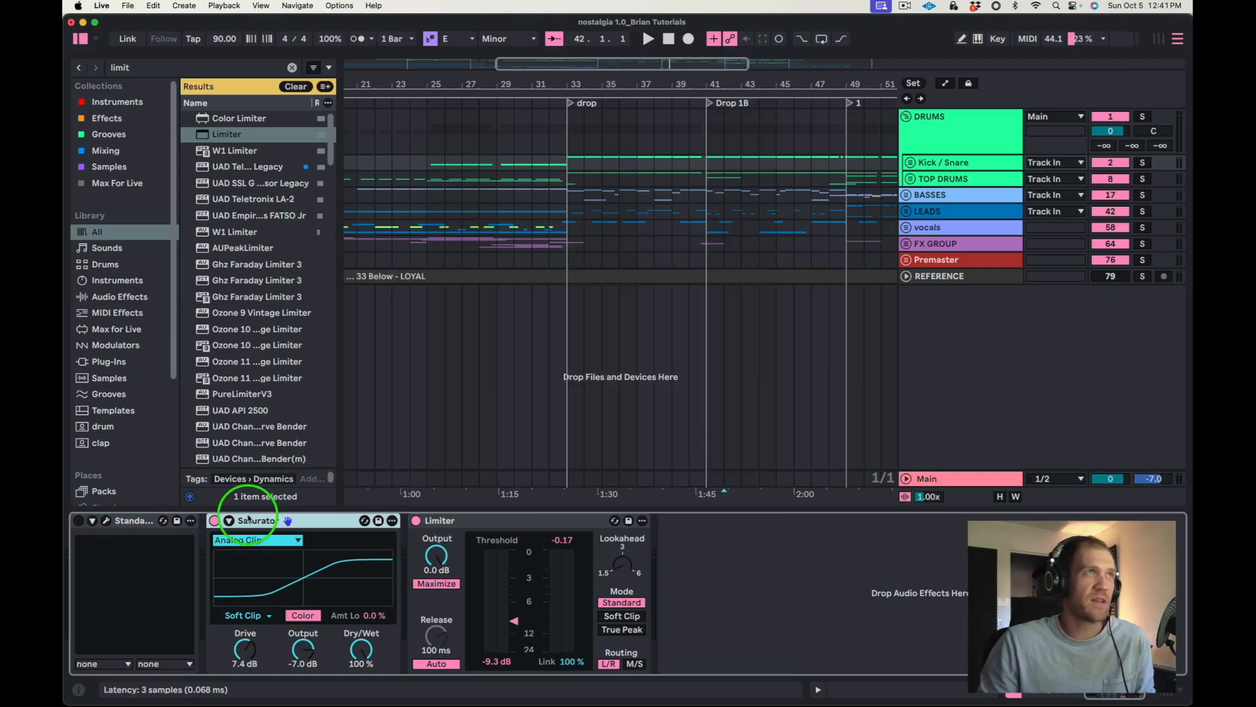
pyautogui.click(246, 615)
pyautogui.click(250, 640)
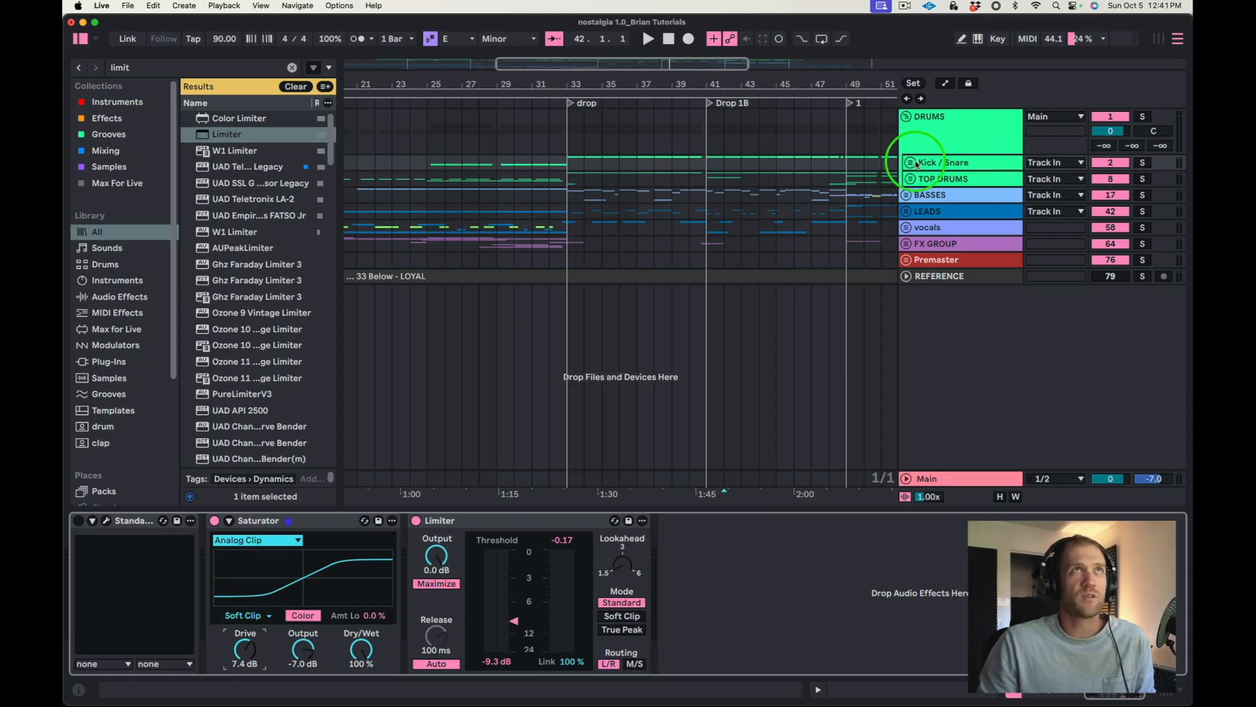
# - Play the soloed Kick / Snare track from the drop at bar 33, comparing the Saturator bypassed and active
pyautogui.click(568, 165)
pyautogui.press('space')
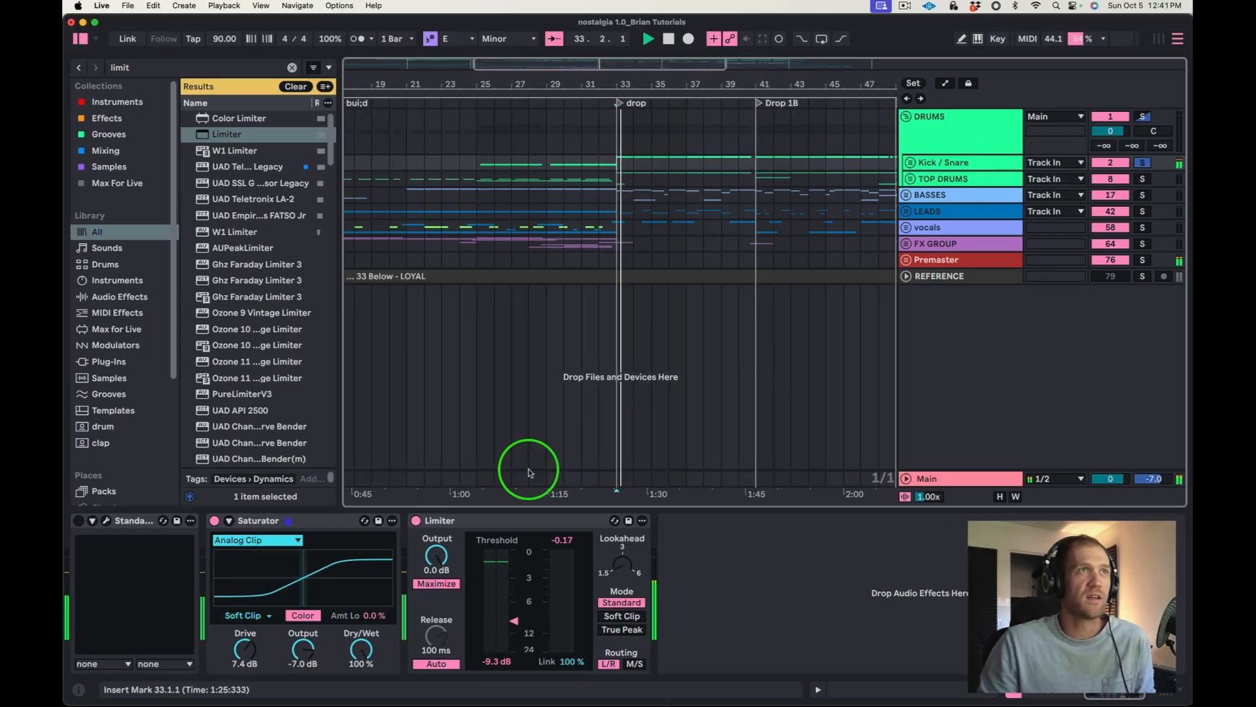
pyautogui.click(215, 520)
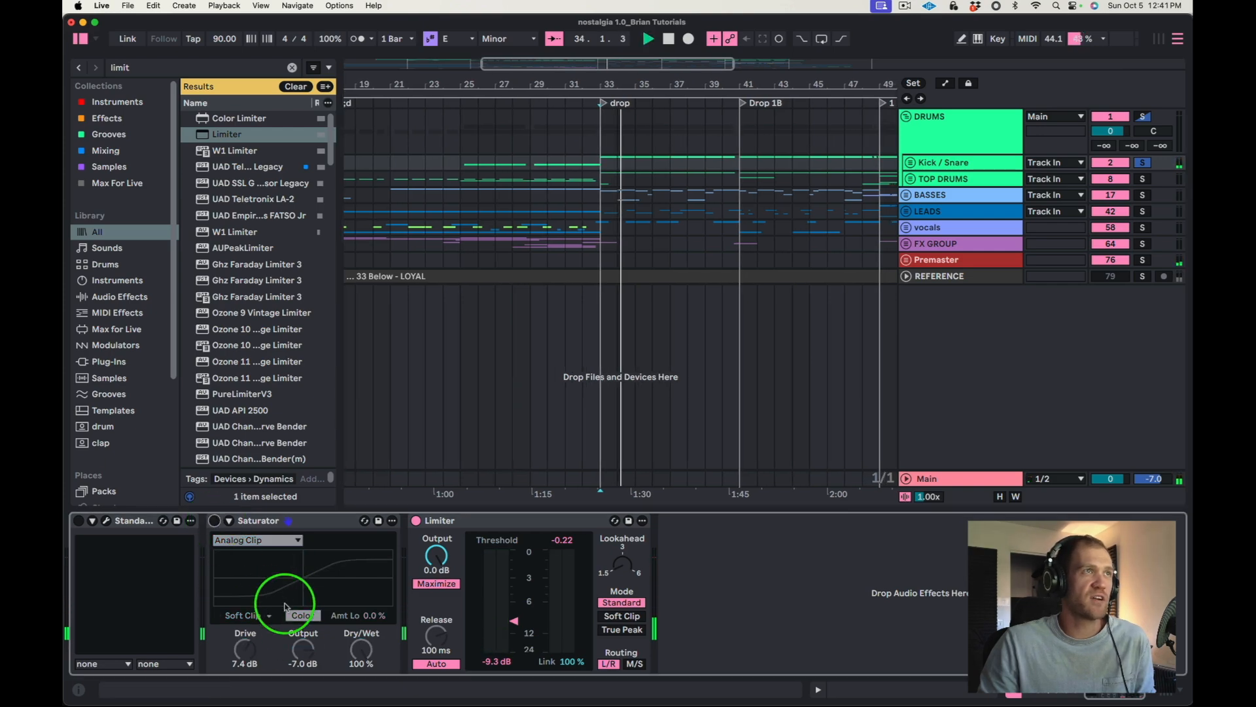
pyautogui.press('space')
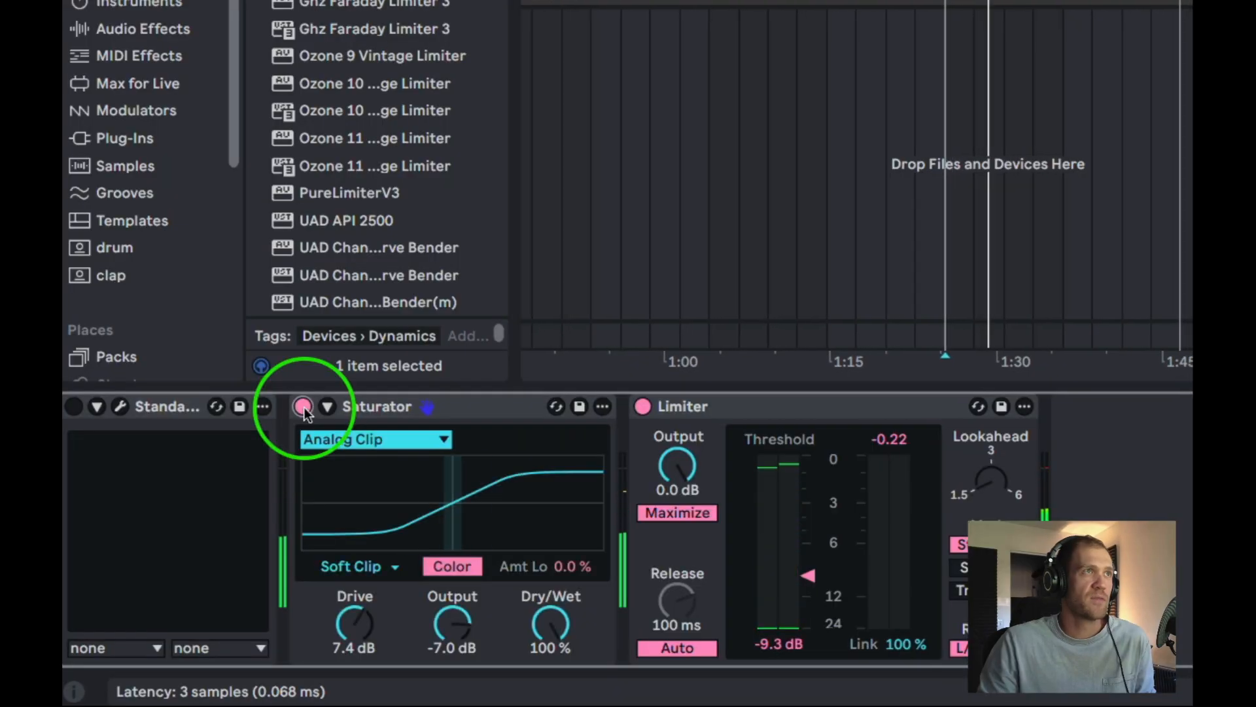
pyautogui.press('space')
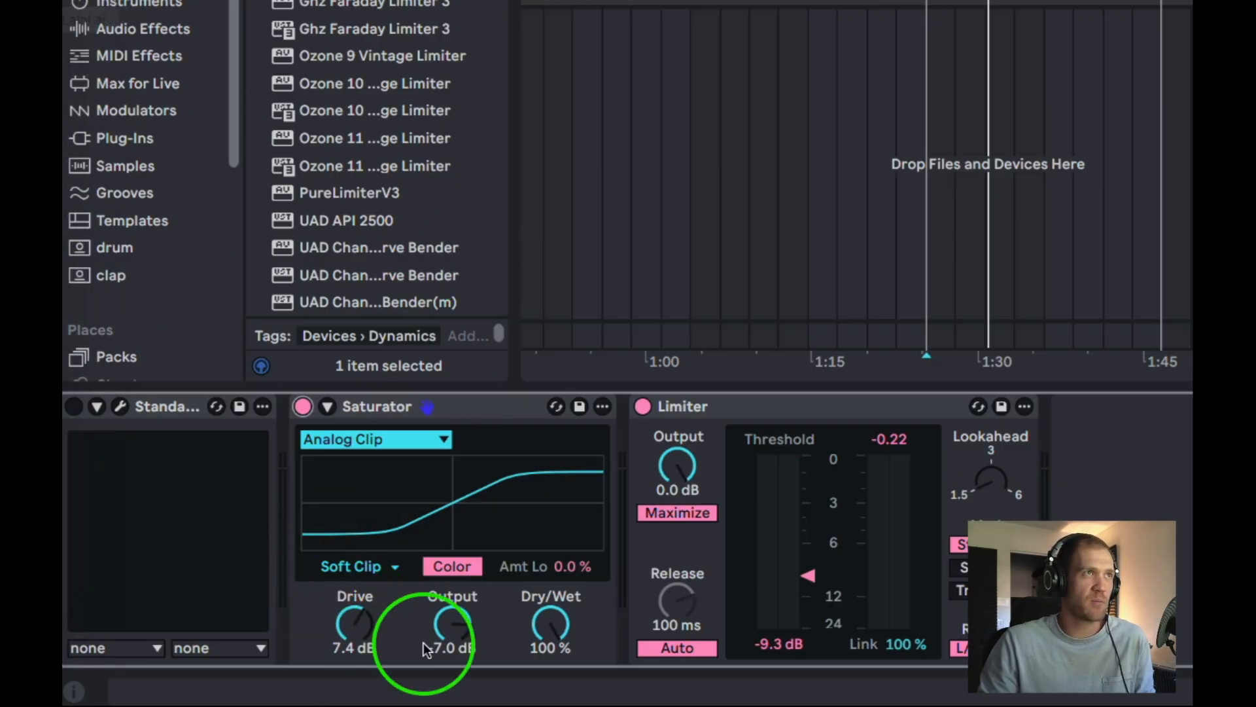
# - Lower the Saturator's output to -7.4 dB
pyautogui.moveTo(452, 629); pyautogui.dragTo(452, 636)
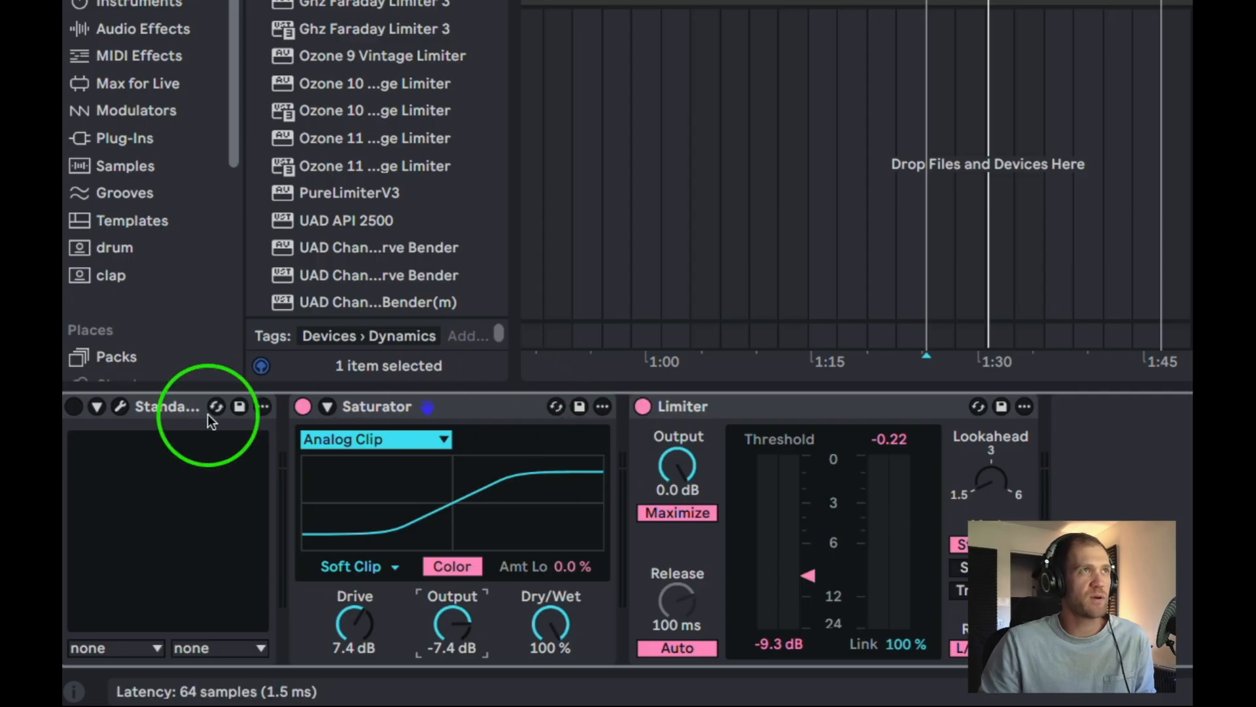
pyautogui.click(436, 396)
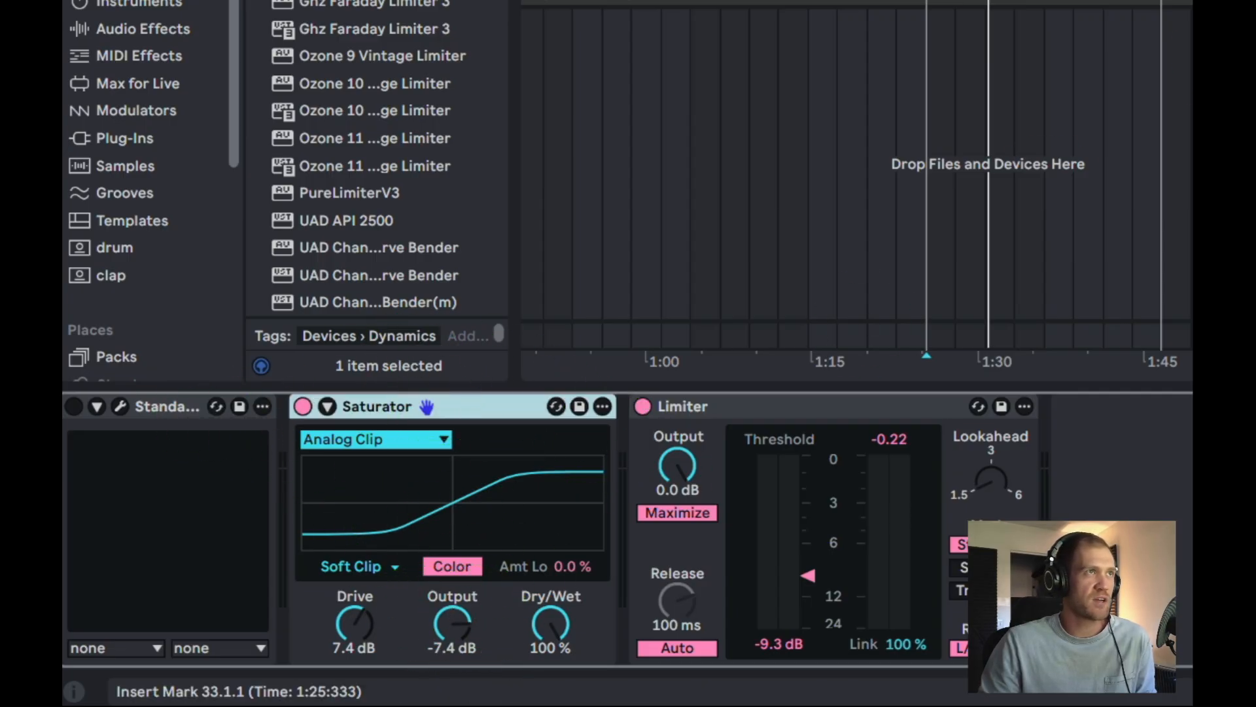
pyautogui.click(451, 626)
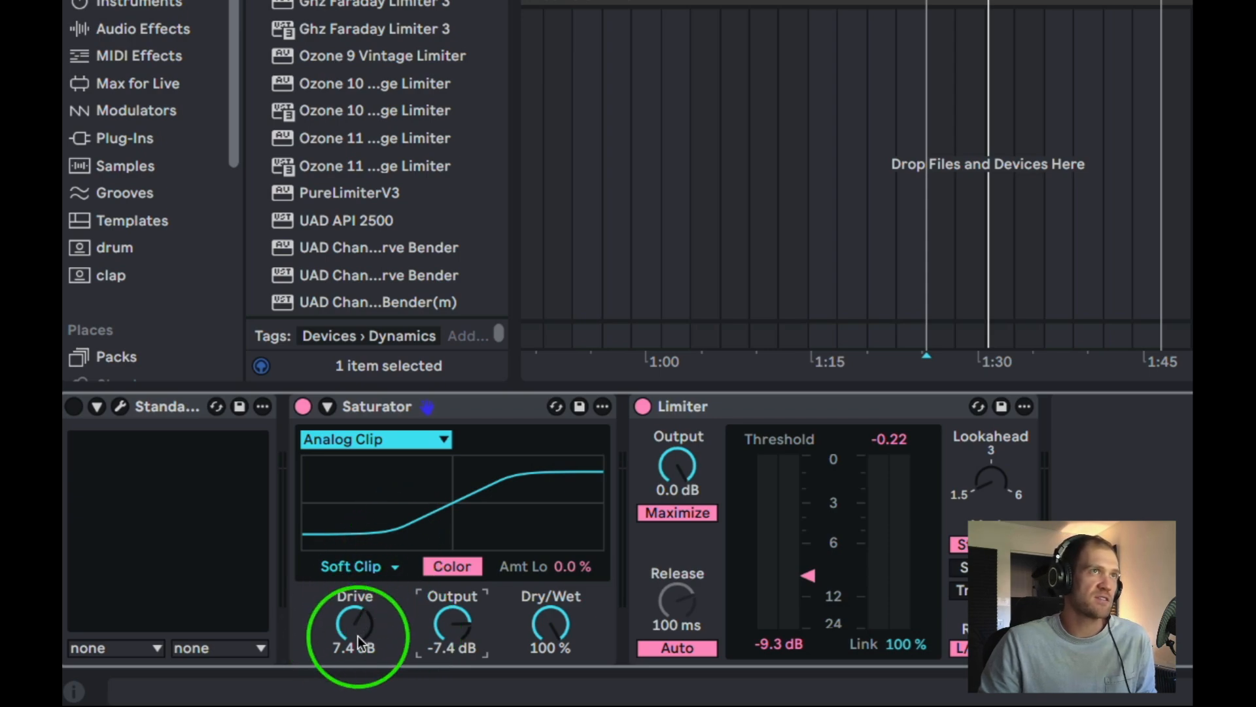
pyautogui.click(353, 407)
pyautogui.click(174, 408)
pyautogui.click(418, 407)
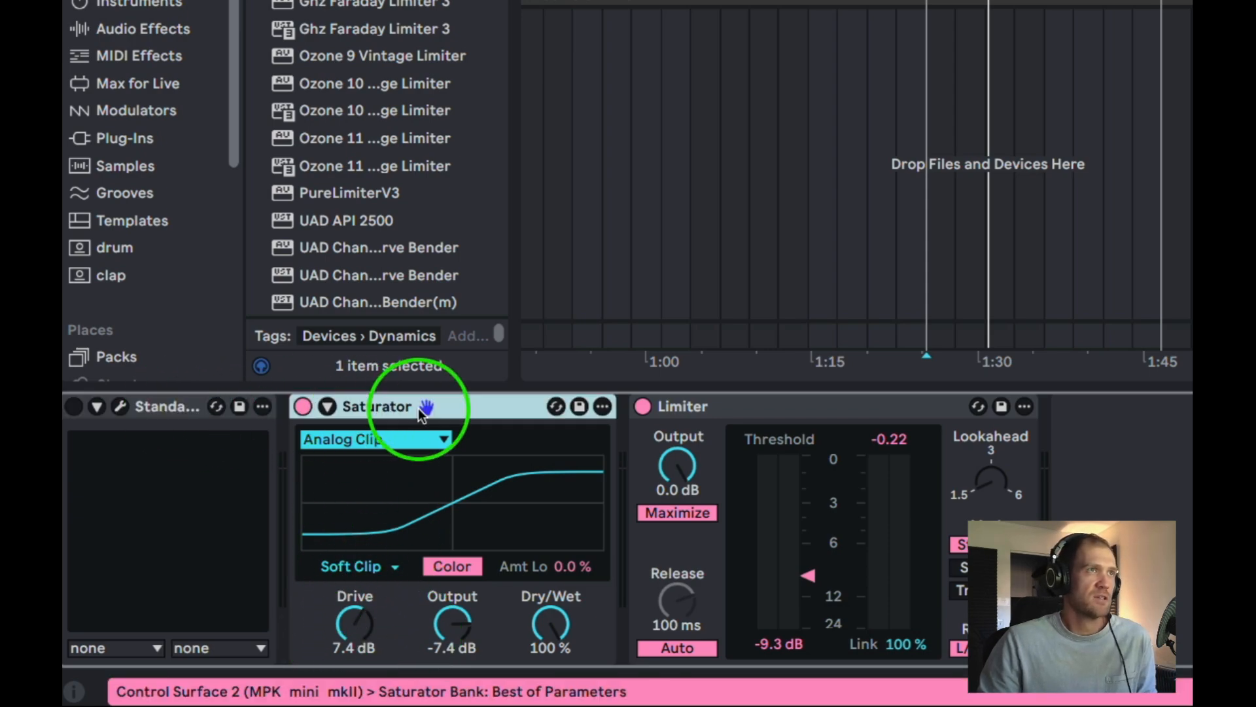
# - Set the Limiter's threshold to -9.2 dB and clear its held gain reduction reading
pyautogui.click(1079, 579)
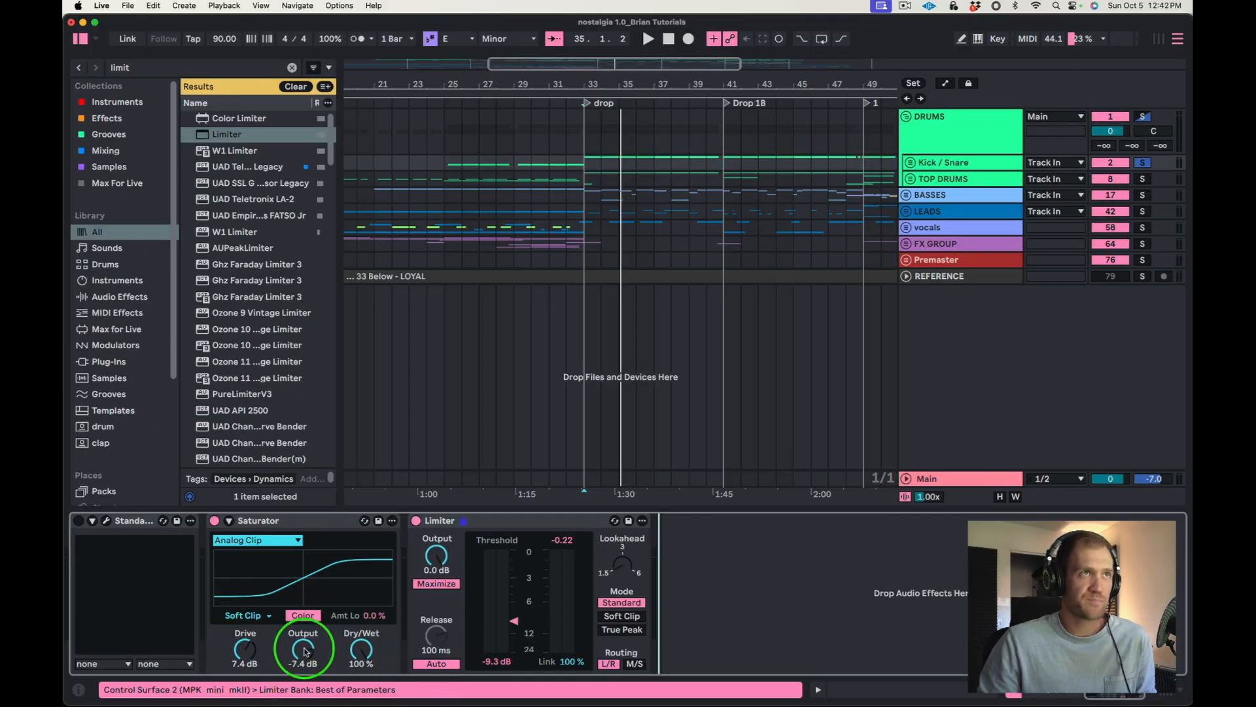
pyautogui.click(461, 523)
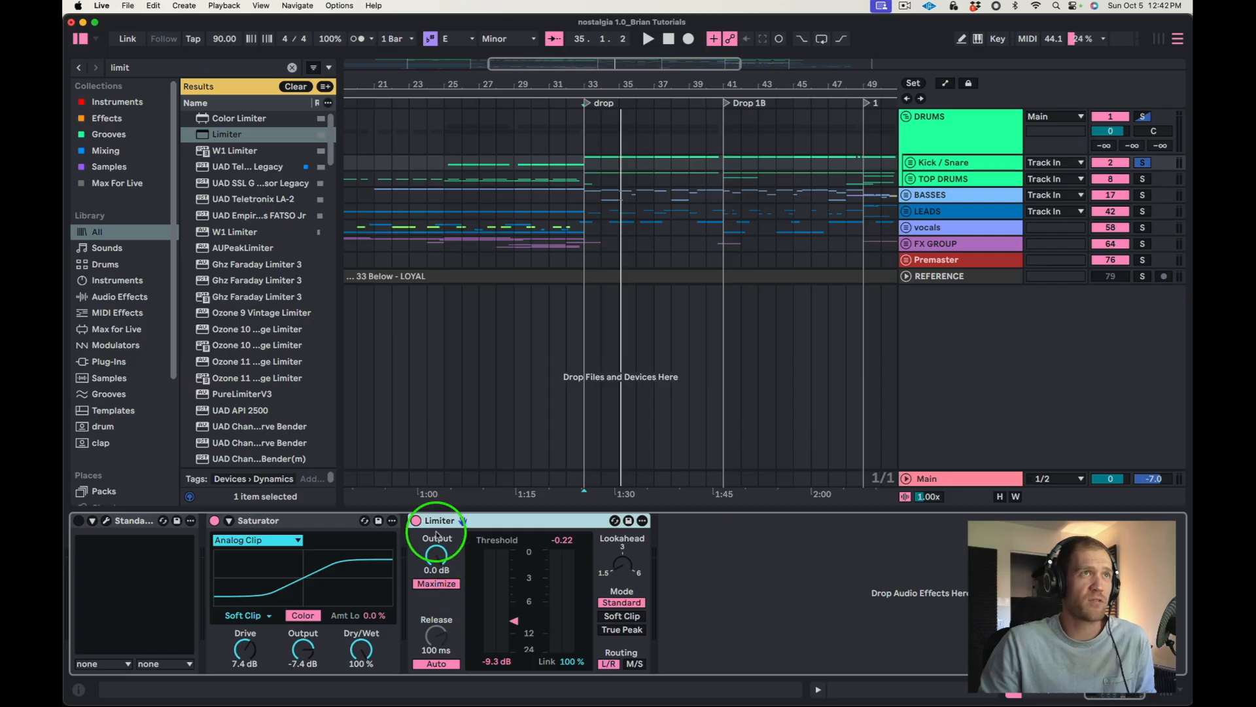
pyautogui.click(517, 620)
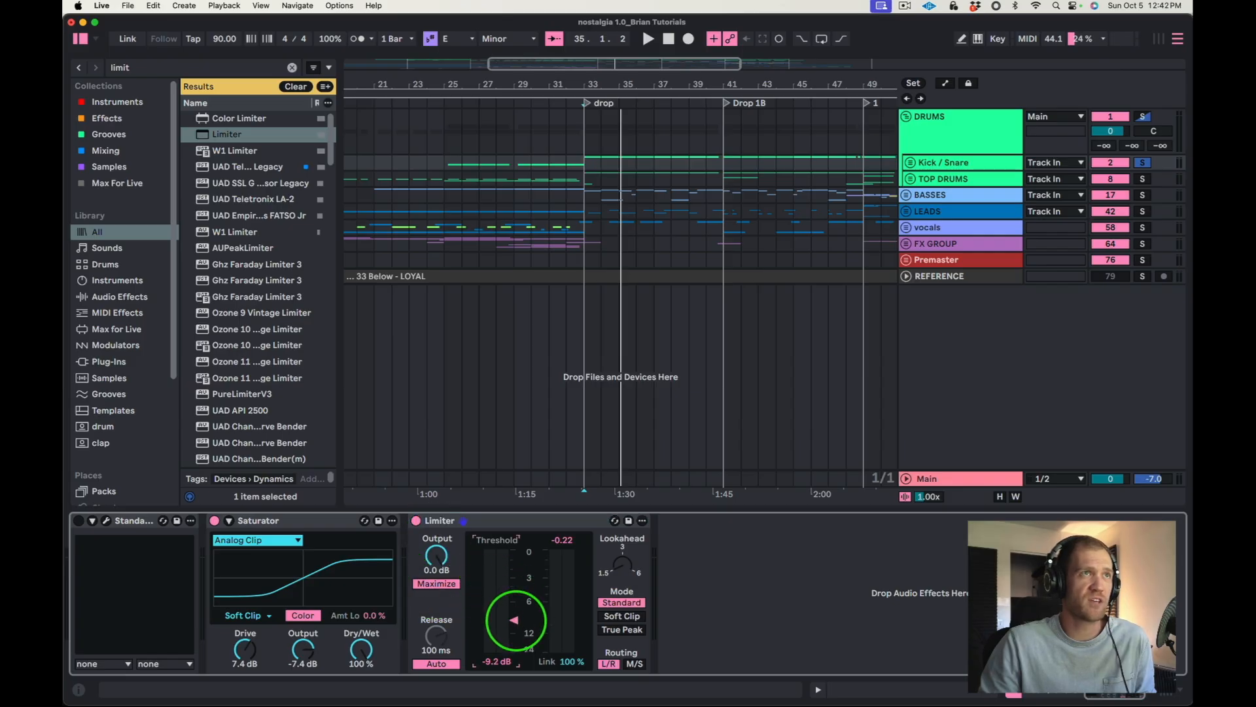
pyautogui.click(571, 540)
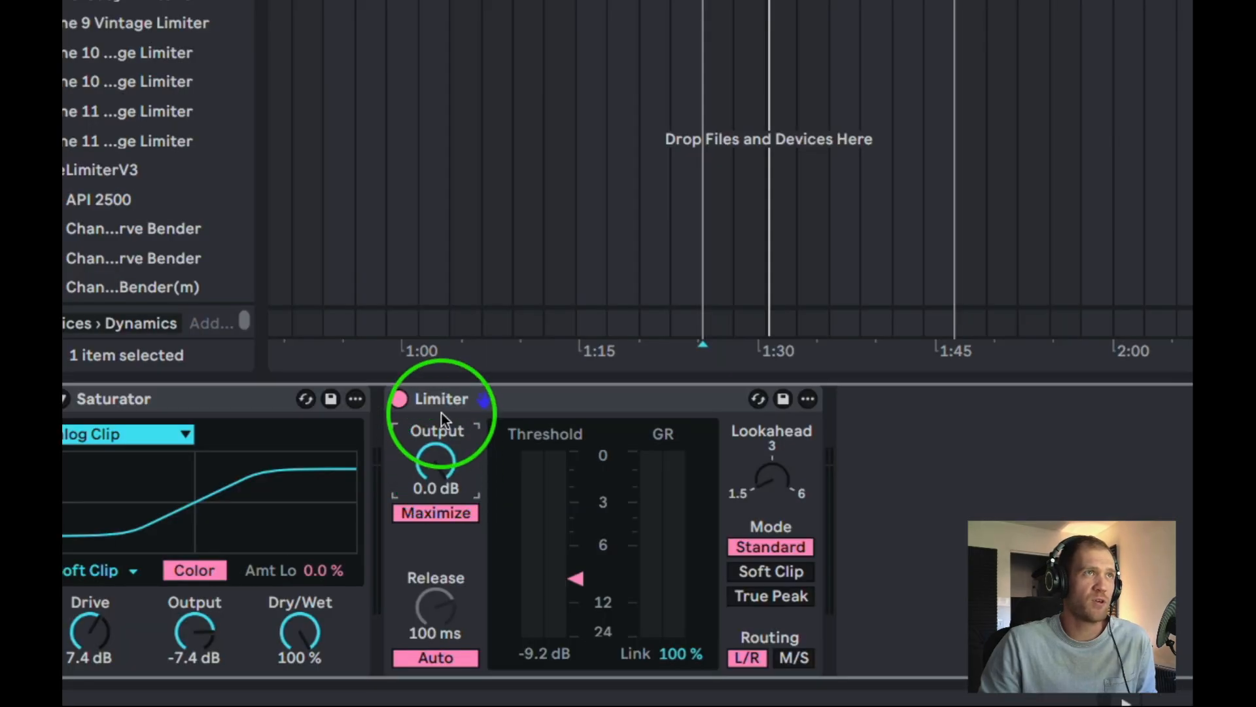
# - Toggle the Limiter's Maximize option off and back on
pyautogui.click(446, 513)
pyautogui.click(446, 513)
pyautogui.click(446, 513)
pyautogui.click(446, 513)
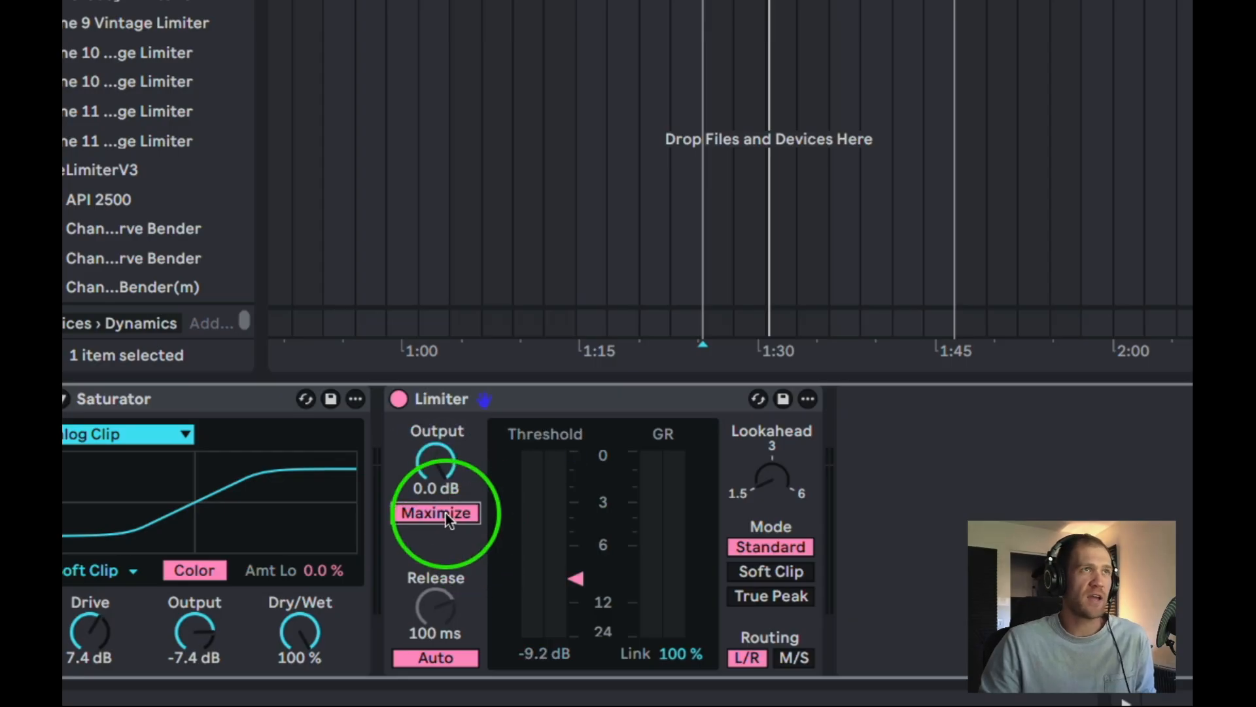
pyautogui.click(457, 397)
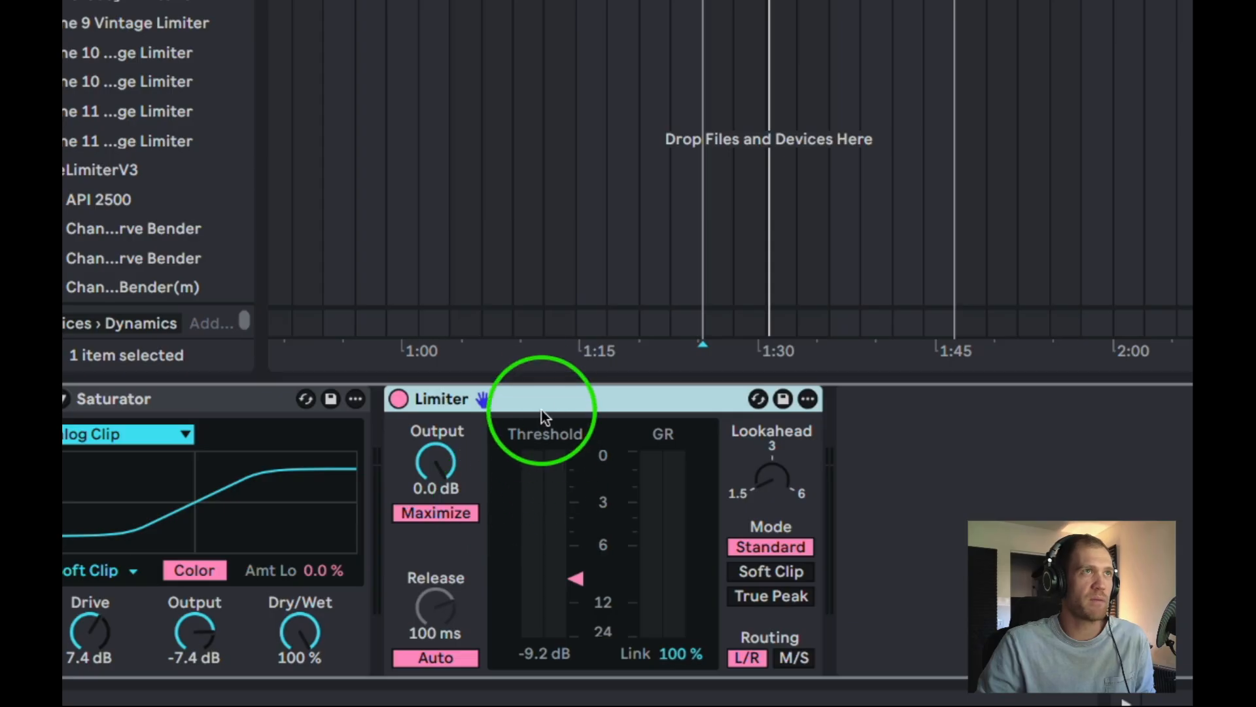
pyautogui.click(437, 512)
pyautogui.click(437, 514)
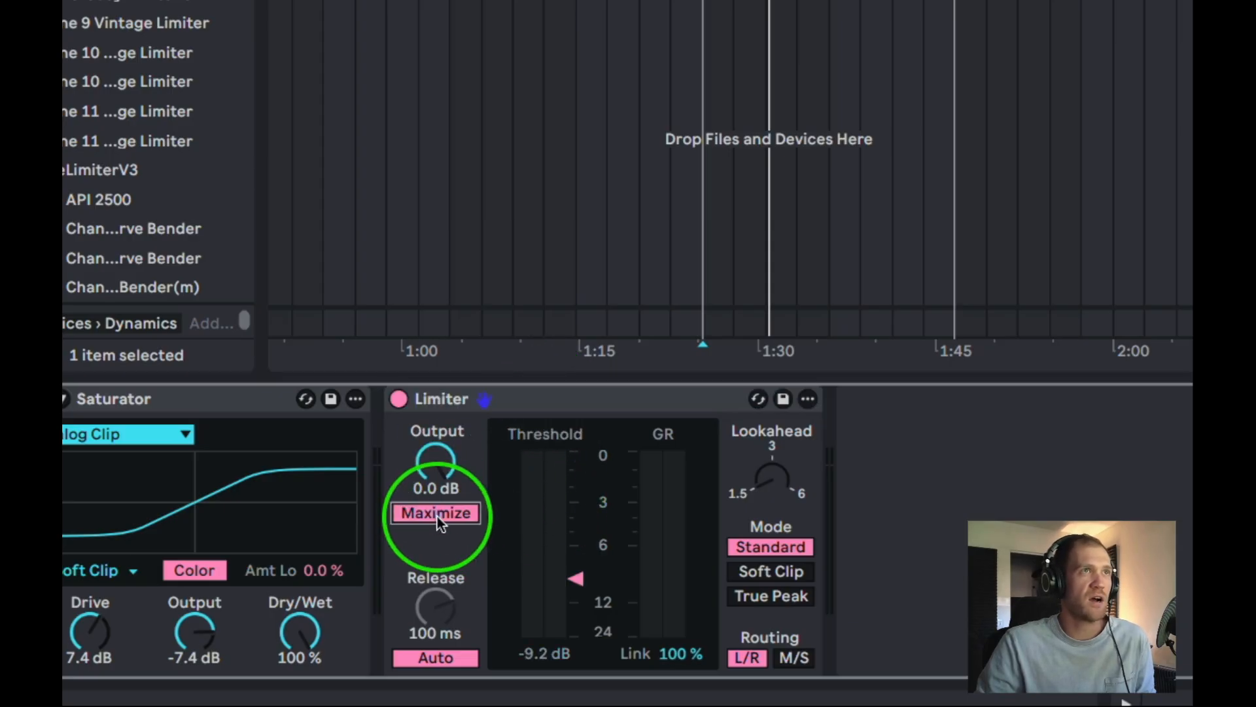
# - Set the Limiter's output to -0.2 dB
pyautogui.click(452, 468)
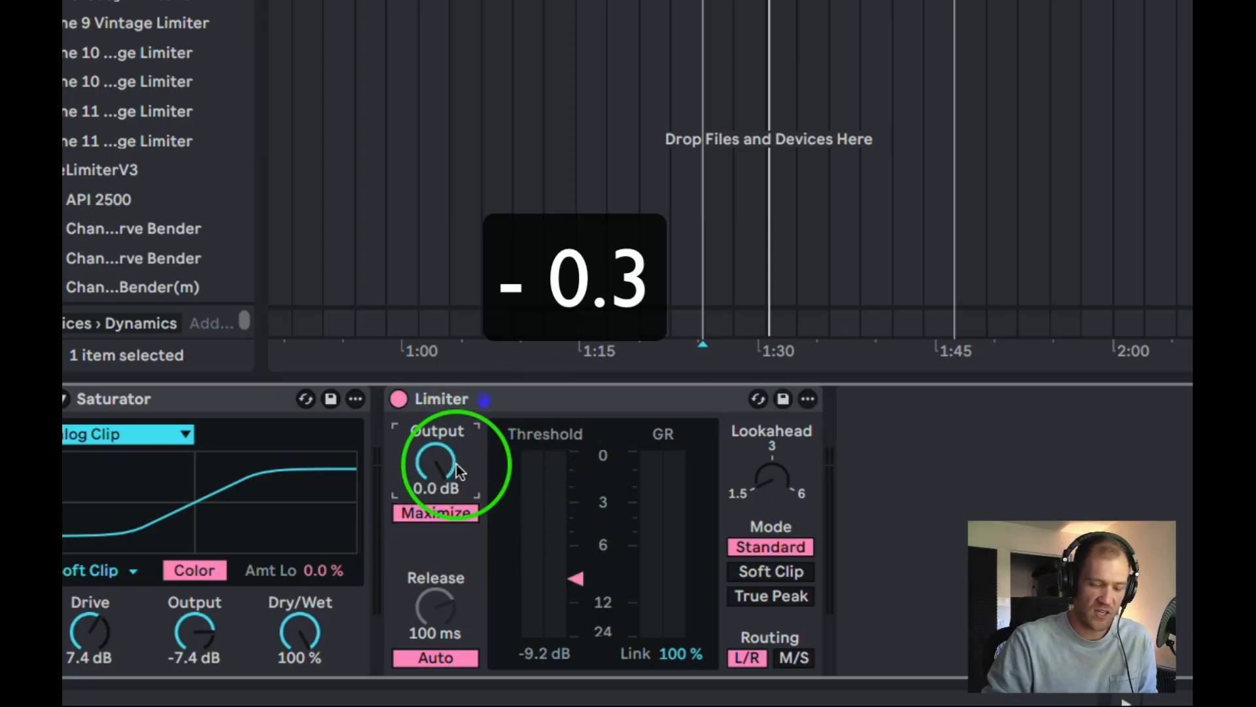
pyautogui.click(453, 488)
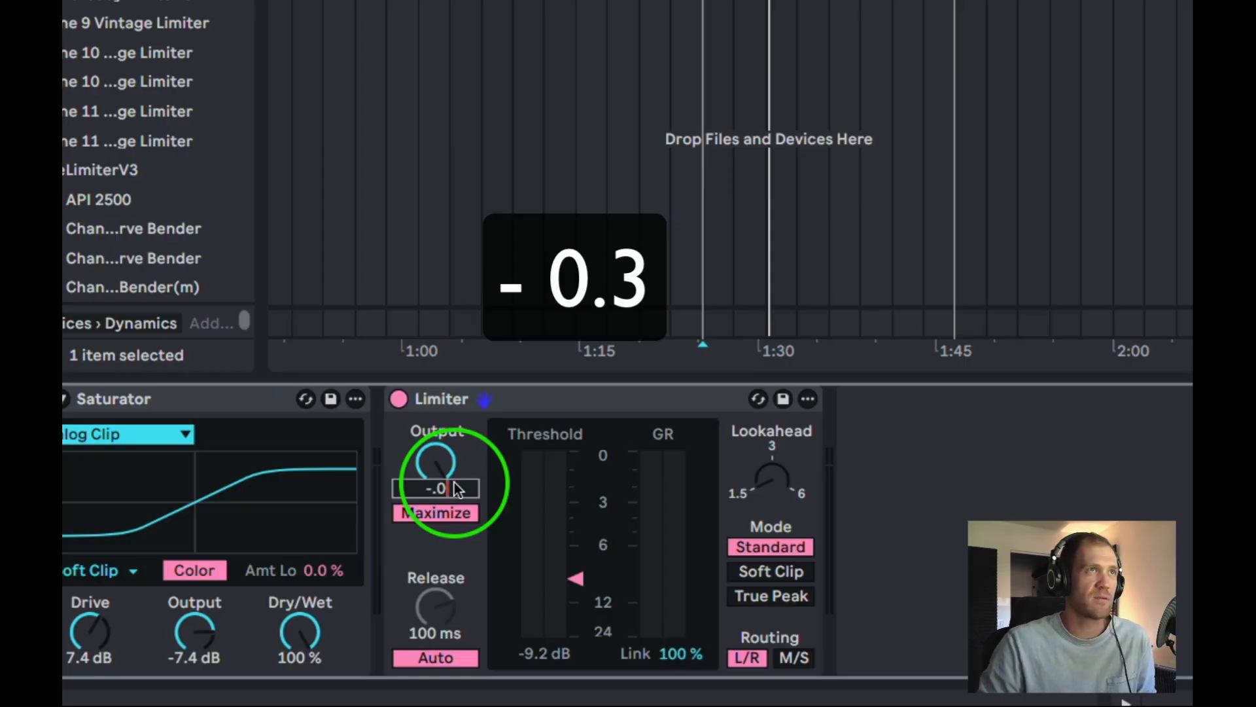
pyautogui.write('-.03')
pyautogui.press('Return')
pyautogui.moveTo(423, 465); pyautogui.dragTo(424, 466)
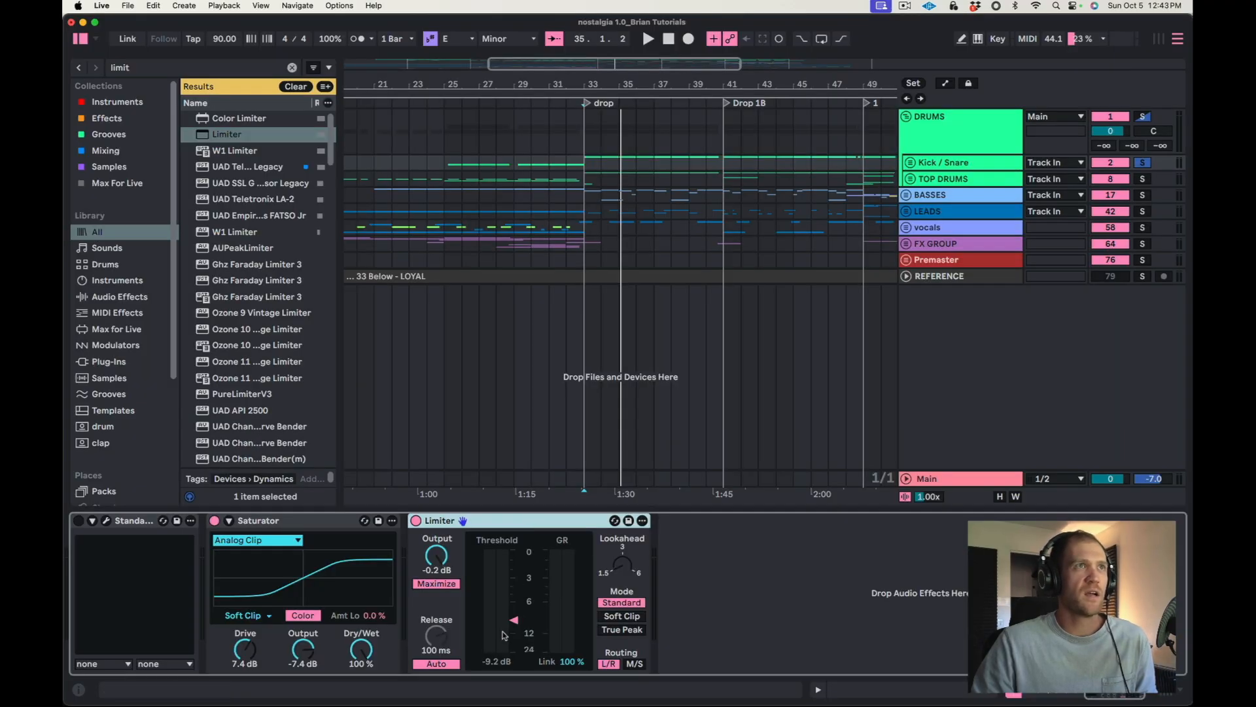
pyautogui.click(439, 564)
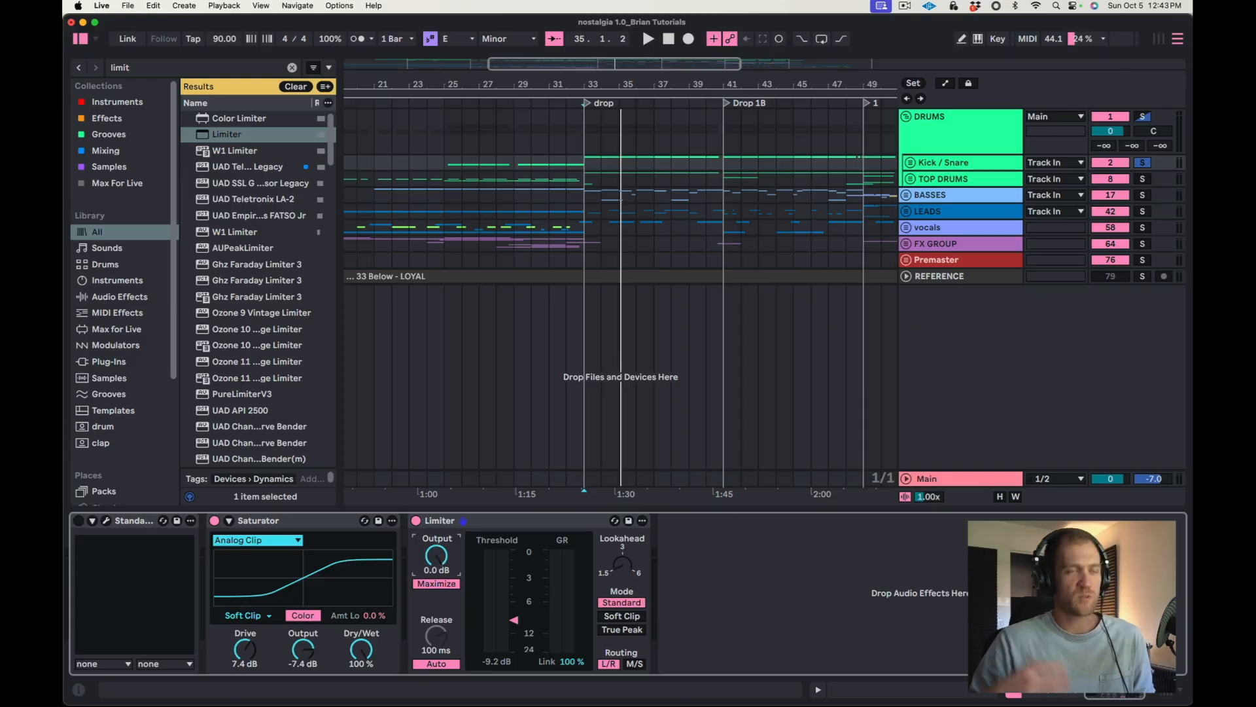
pyautogui.moveTo(439, 564); pyautogui.dragTo(438, 566)
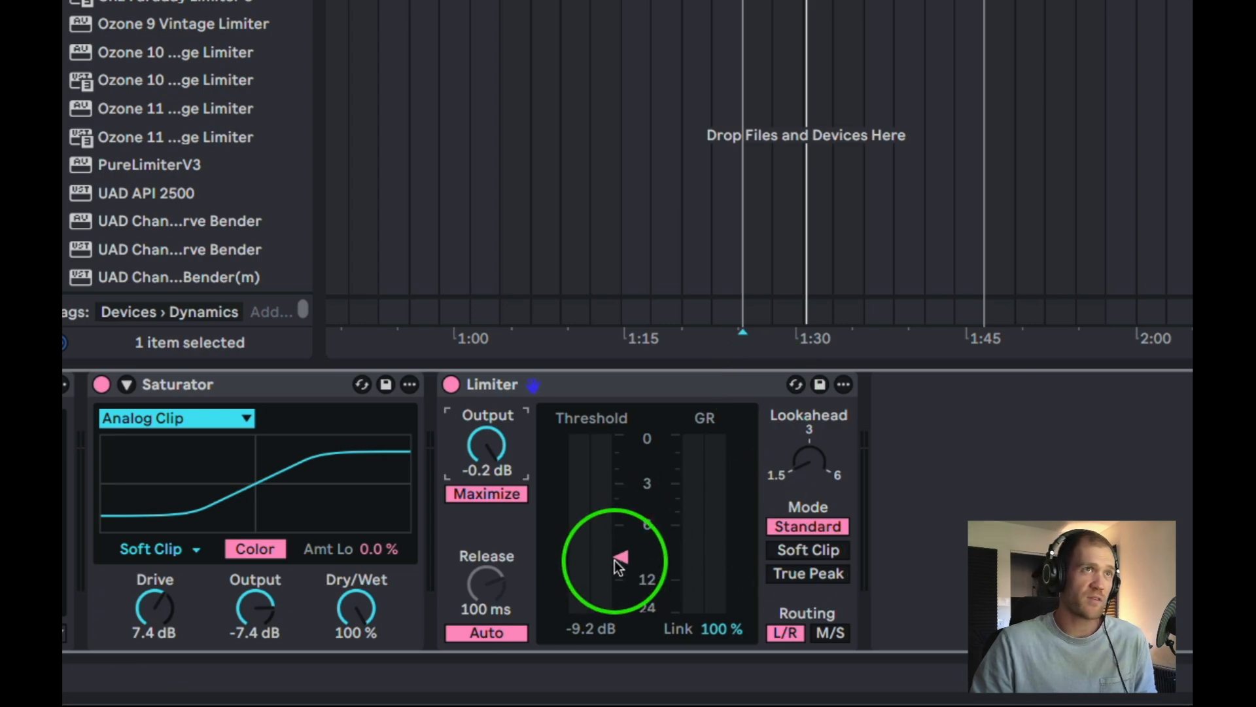
# - Try the Limiter's Soft Clip and True Peak modes and return it to Standard
pyautogui.click(806, 549)
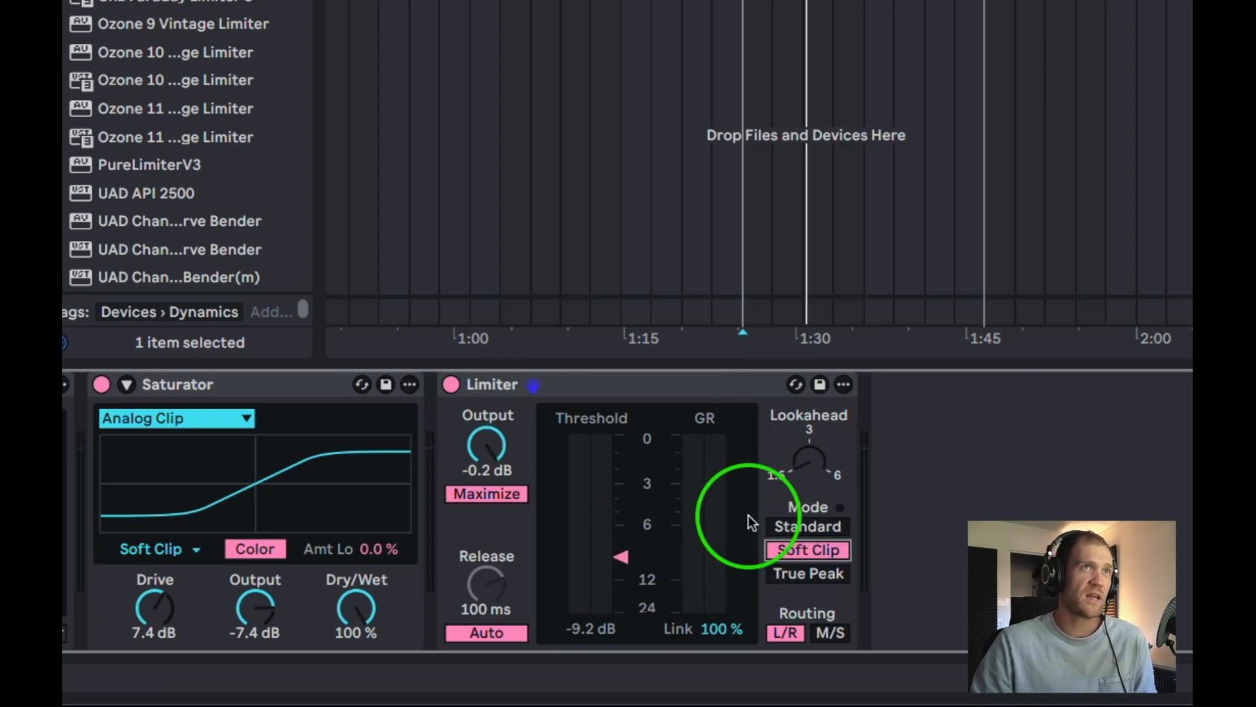
pyautogui.click(805, 526)
pyautogui.click(804, 573)
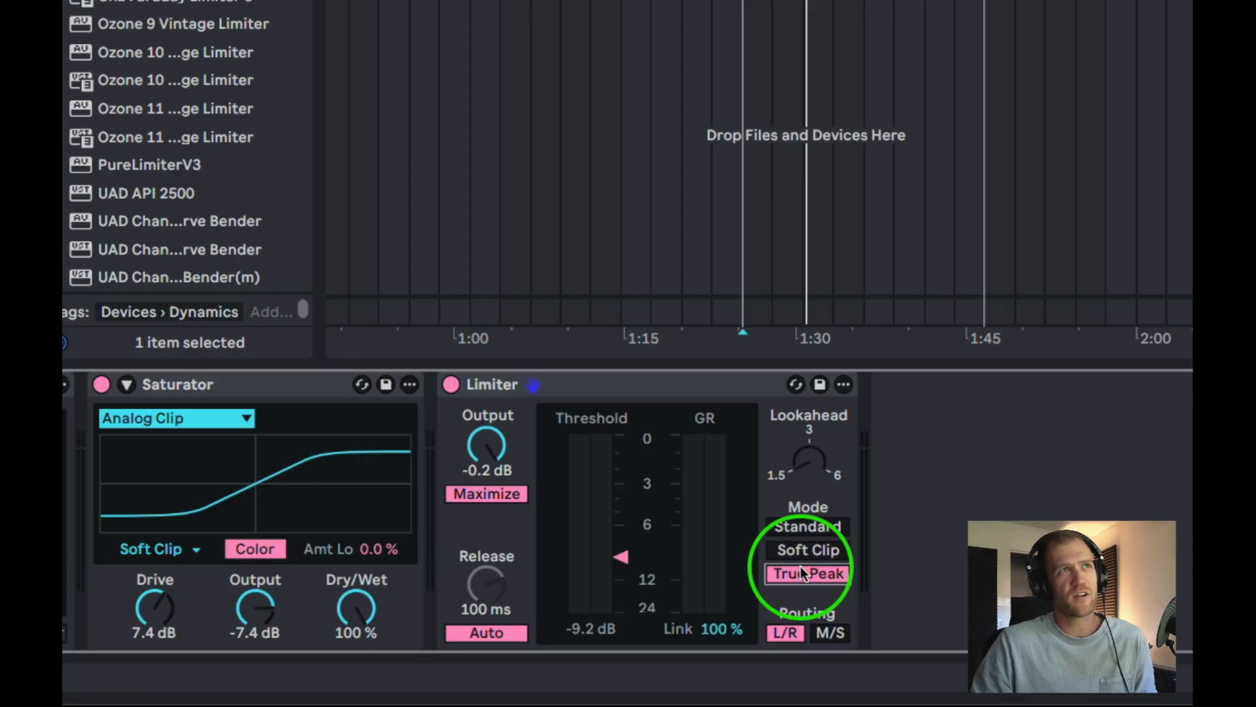
pyautogui.click(803, 527)
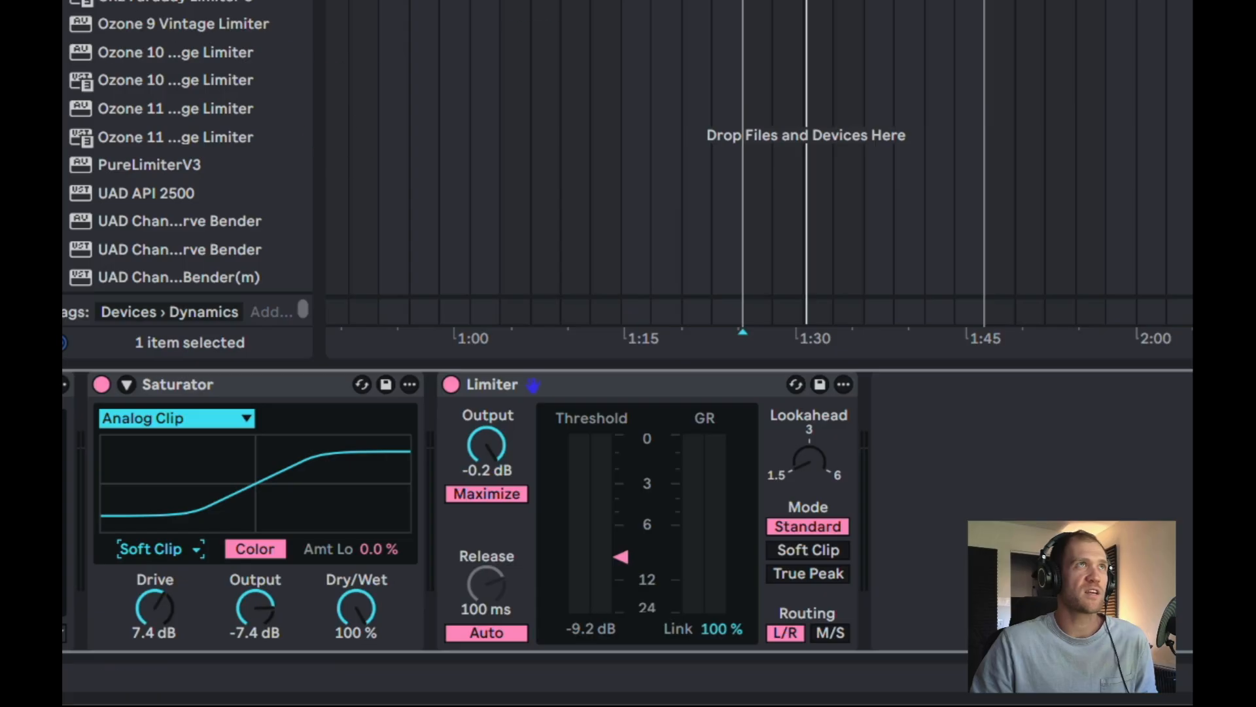
# - Examine the Clipper vs Limiter.jpg diagram enlarged in Preview, close it and return to Ableton Live
pyautogui.press('super+Tab')
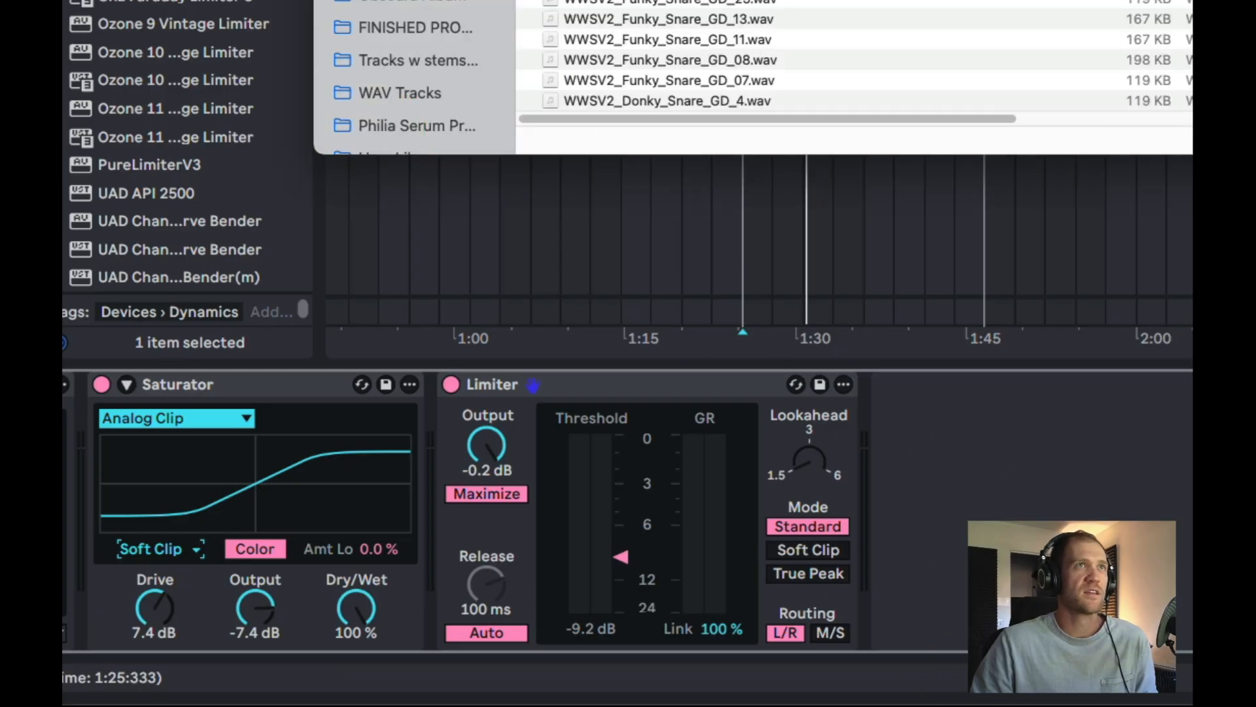
pyautogui.press('super+w')
pyautogui.press('super+w')
pyautogui.press('super+w')
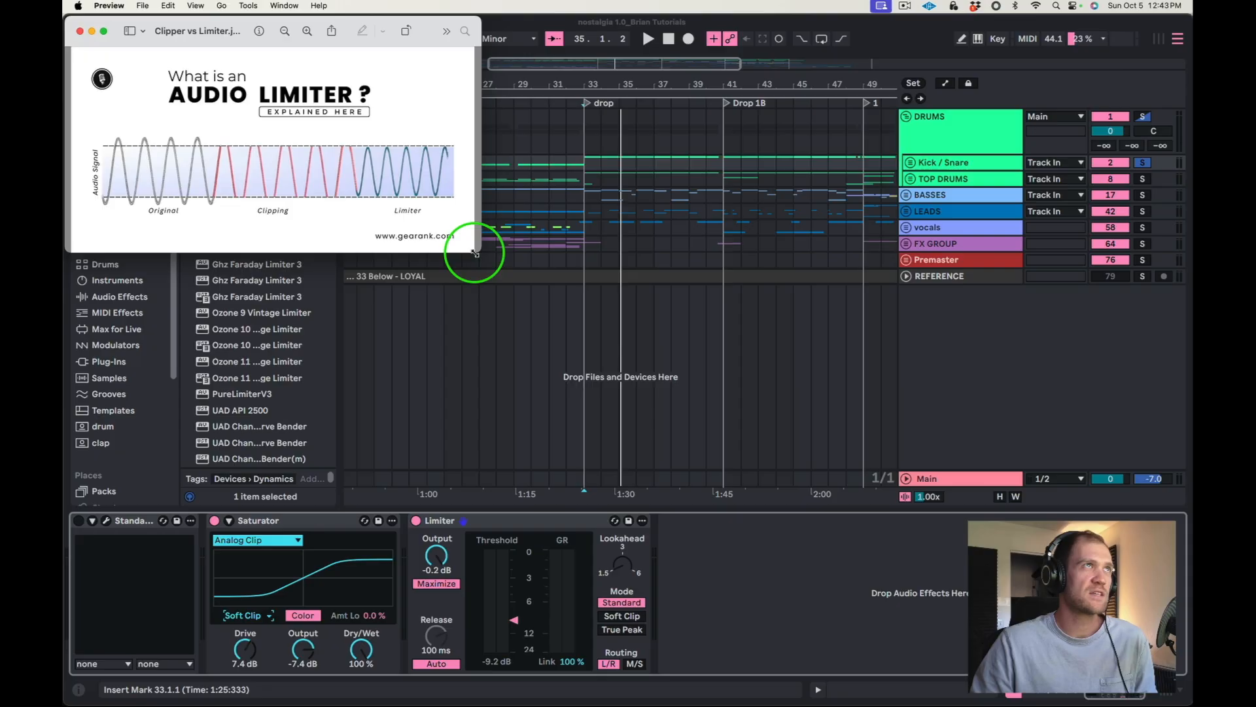
pyautogui.moveTo(475, 253); pyautogui.dragTo(1143, 597)
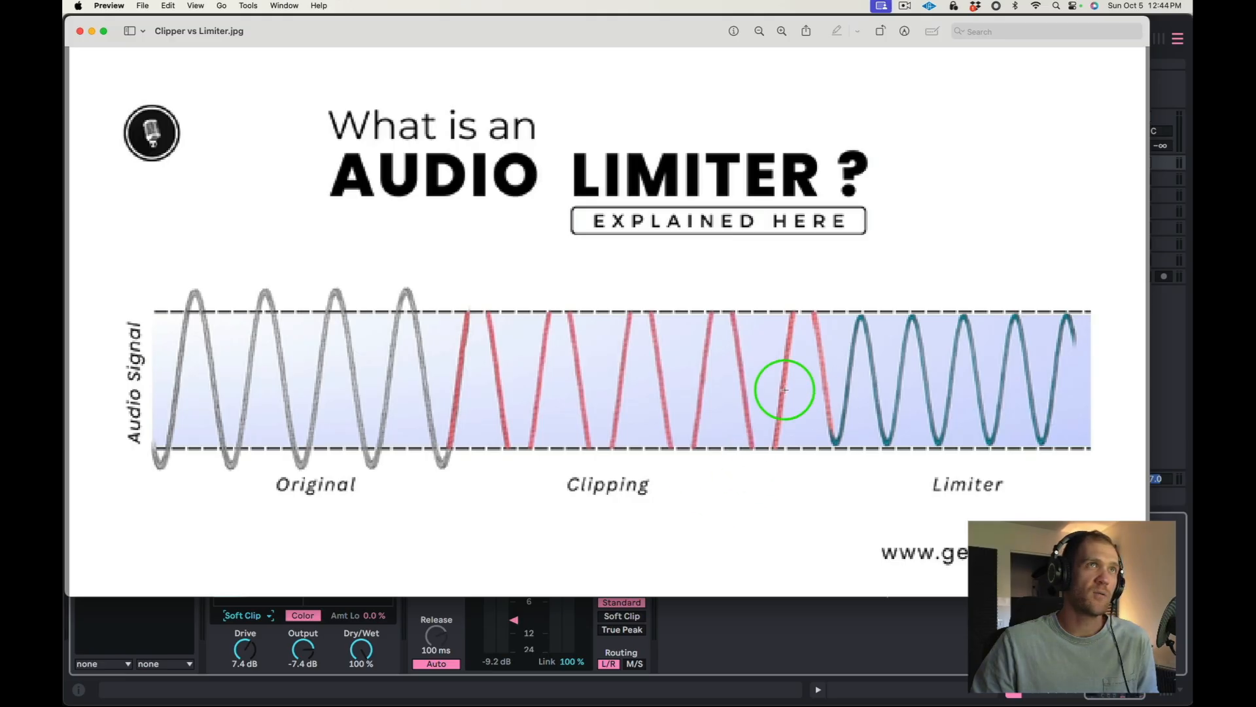
pyautogui.click(79, 32)
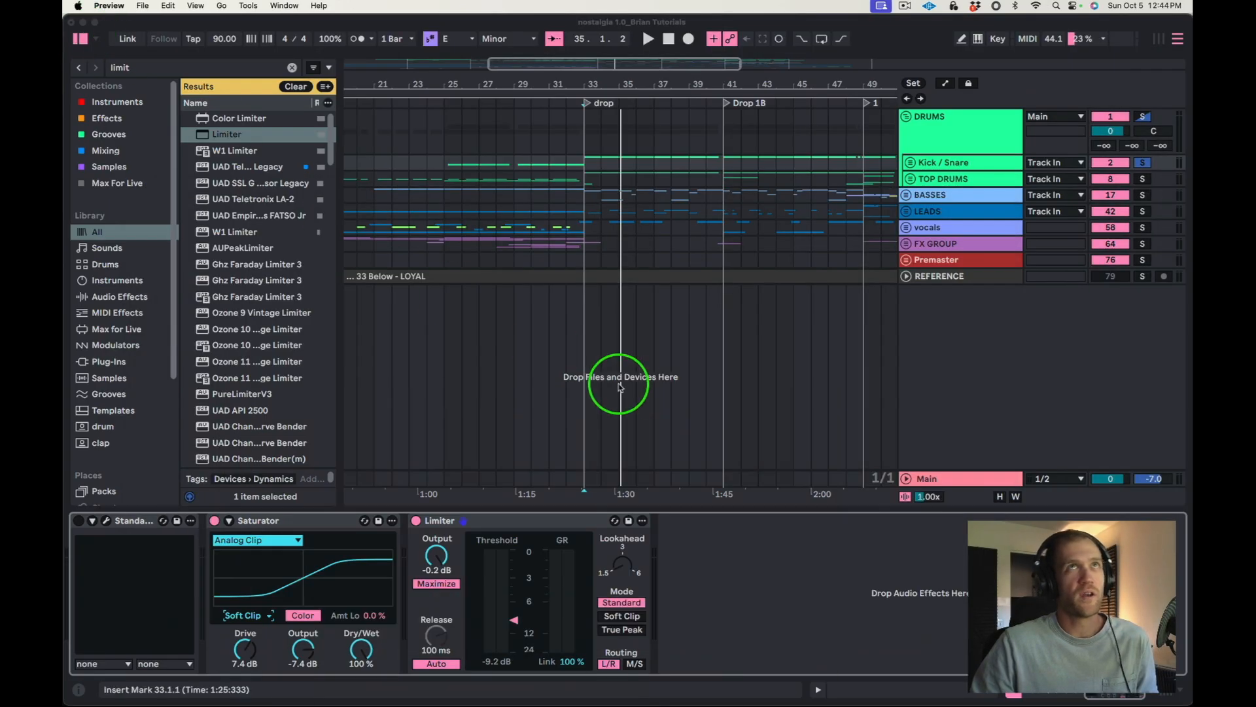
pyautogui.click(658, 420)
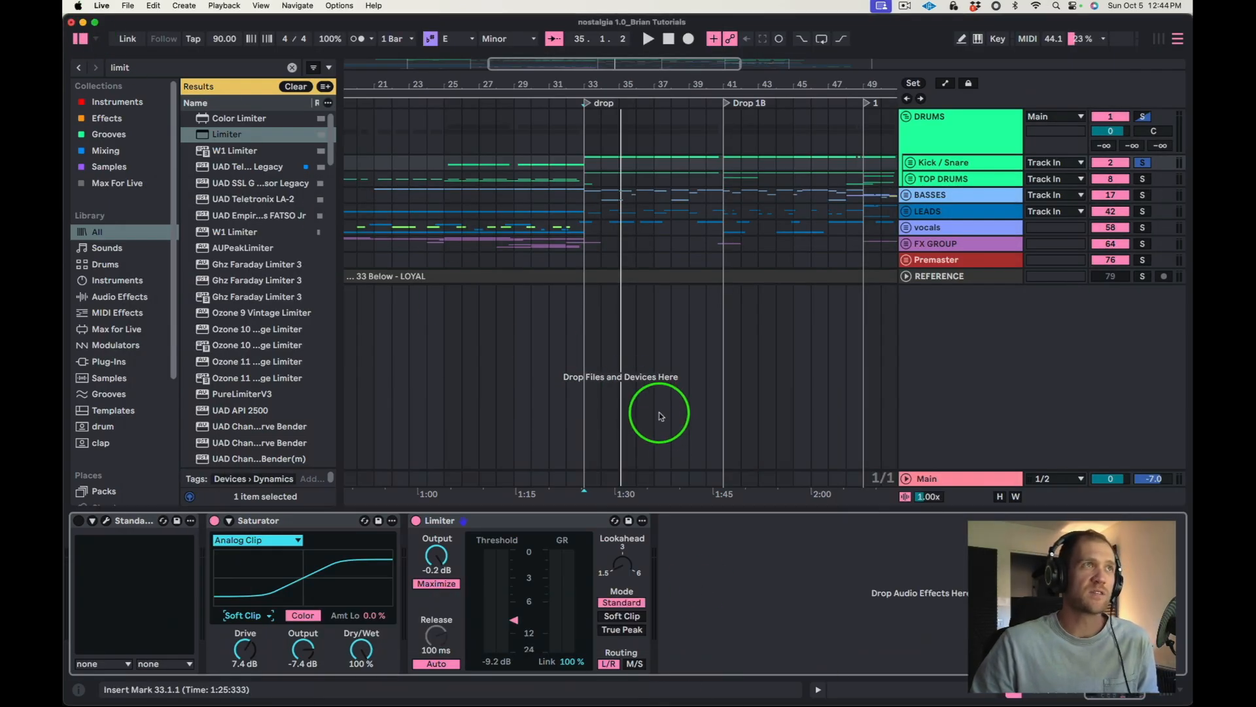
# - Play the arrangement from bar 25 and lower the Compressor's threshold to -∞ dB
pyautogui.click(946, 161)
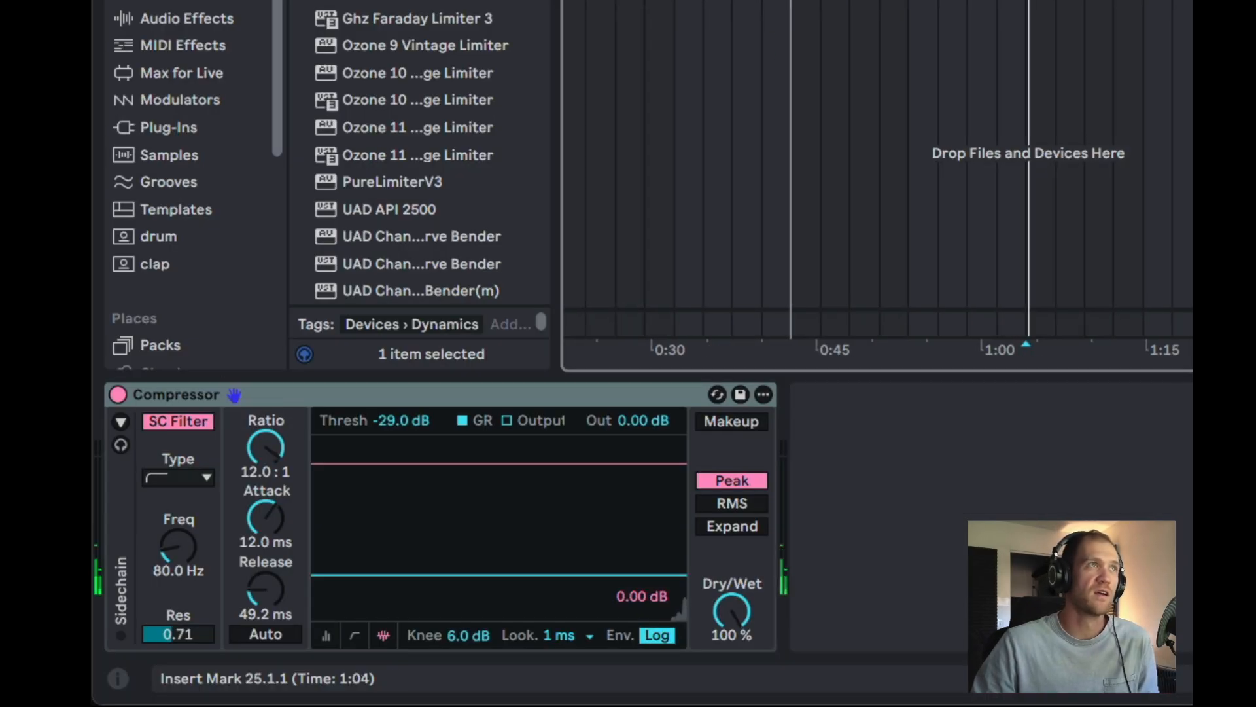
pyautogui.press('space')
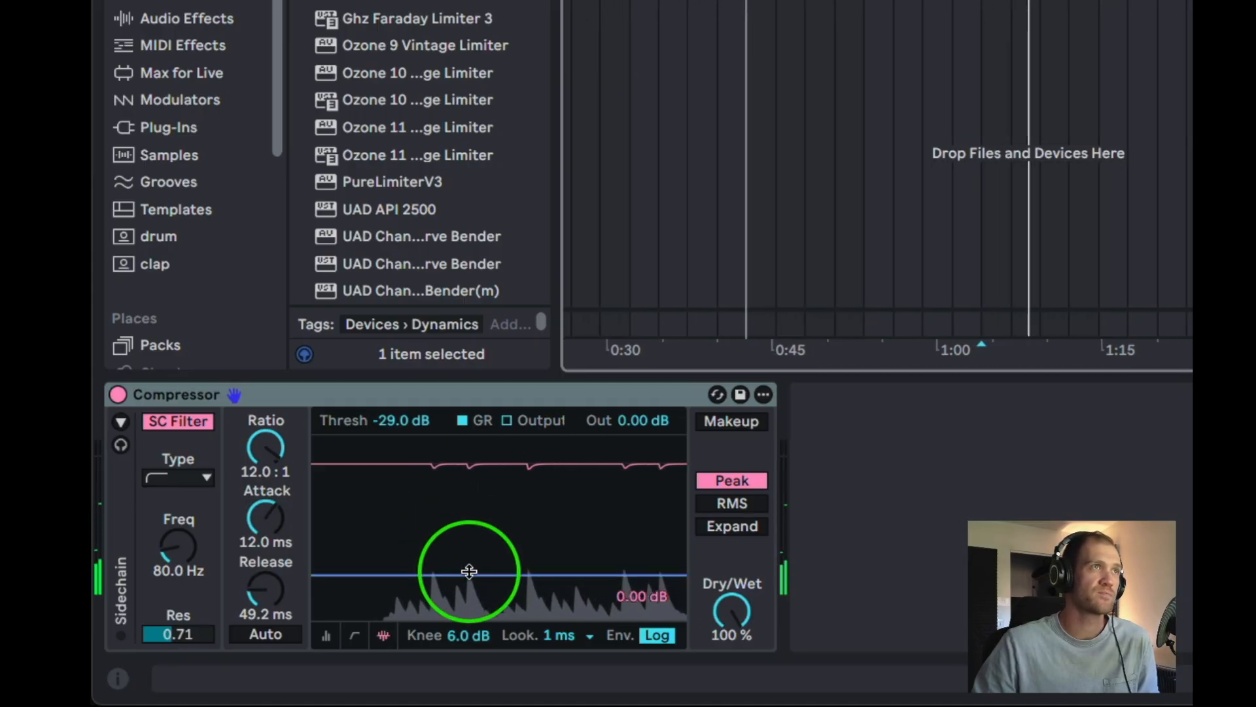
pyautogui.moveTo(469, 571); pyautogui.dragTo(469, 618)
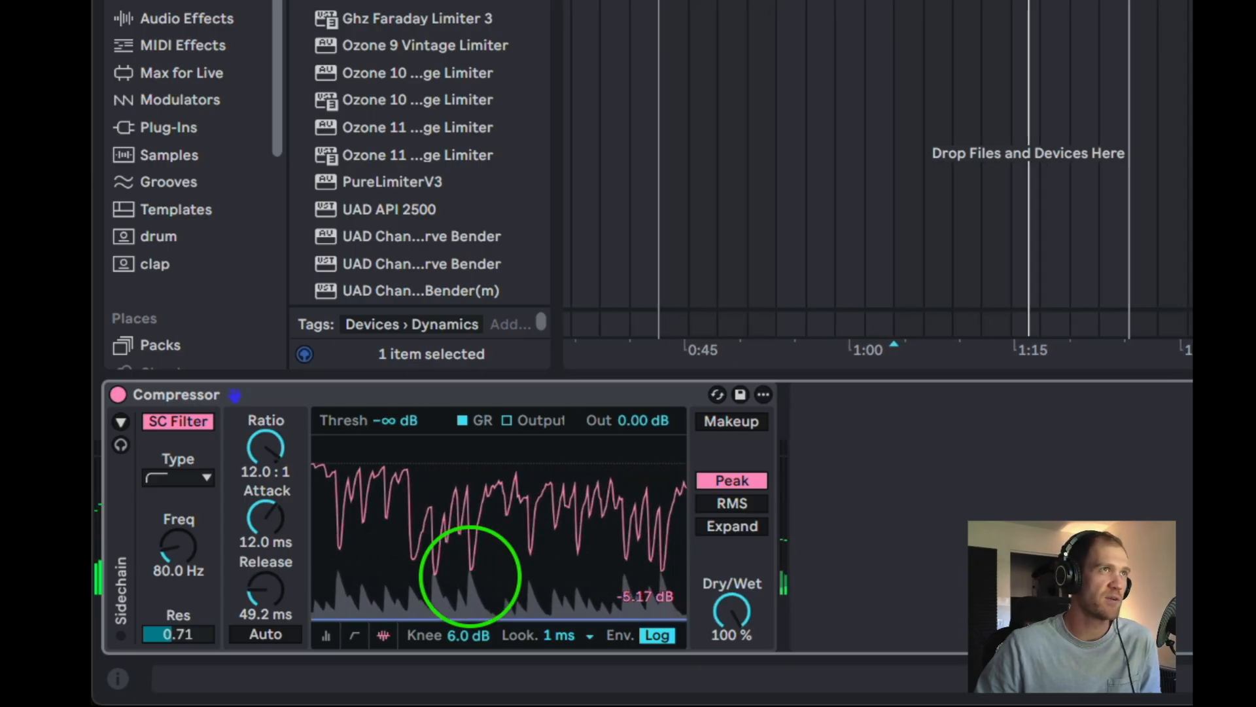
# - Raise the Compressor's threshold to -35.1 dB and stop playback
pyautogui.moveTo(469, 618); pyautogui.dragTo(469, 584)
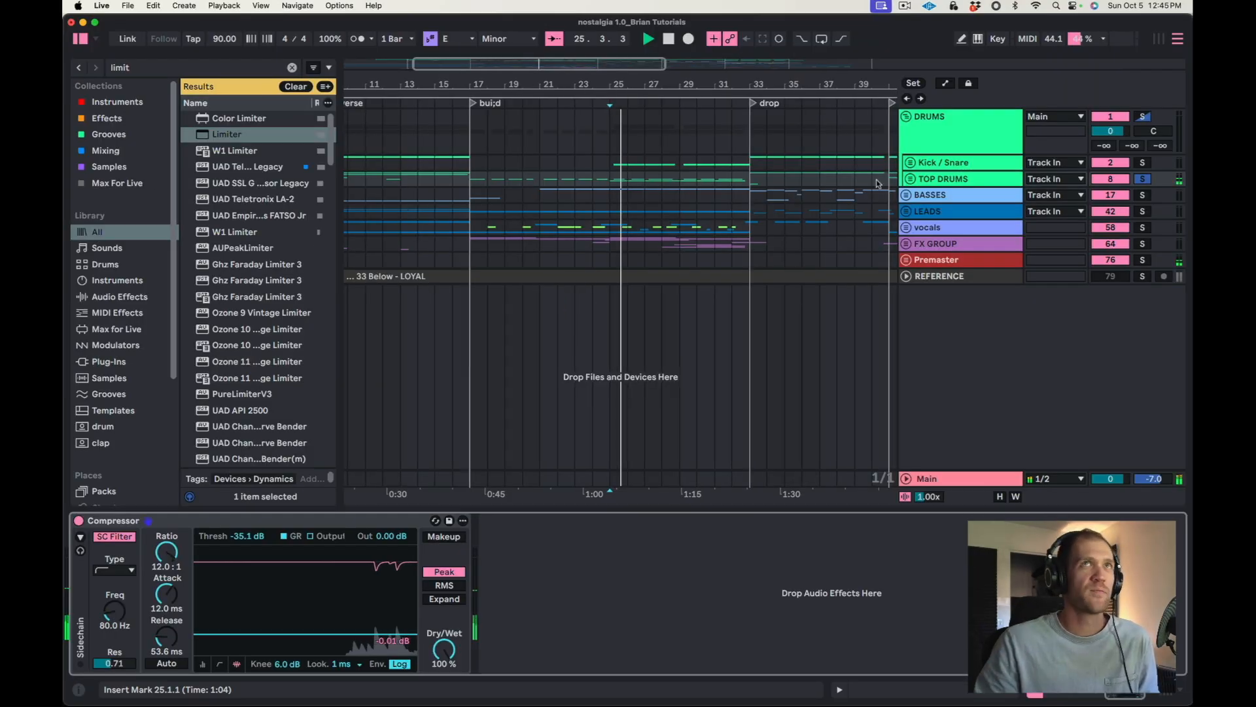
pyautogui.press('space')
# - Unfold the TOP DRUMS group, examine the devices on its hi-hat, cymbal and percussion tracks, and fold it again
pyautogui.click(905, 179)
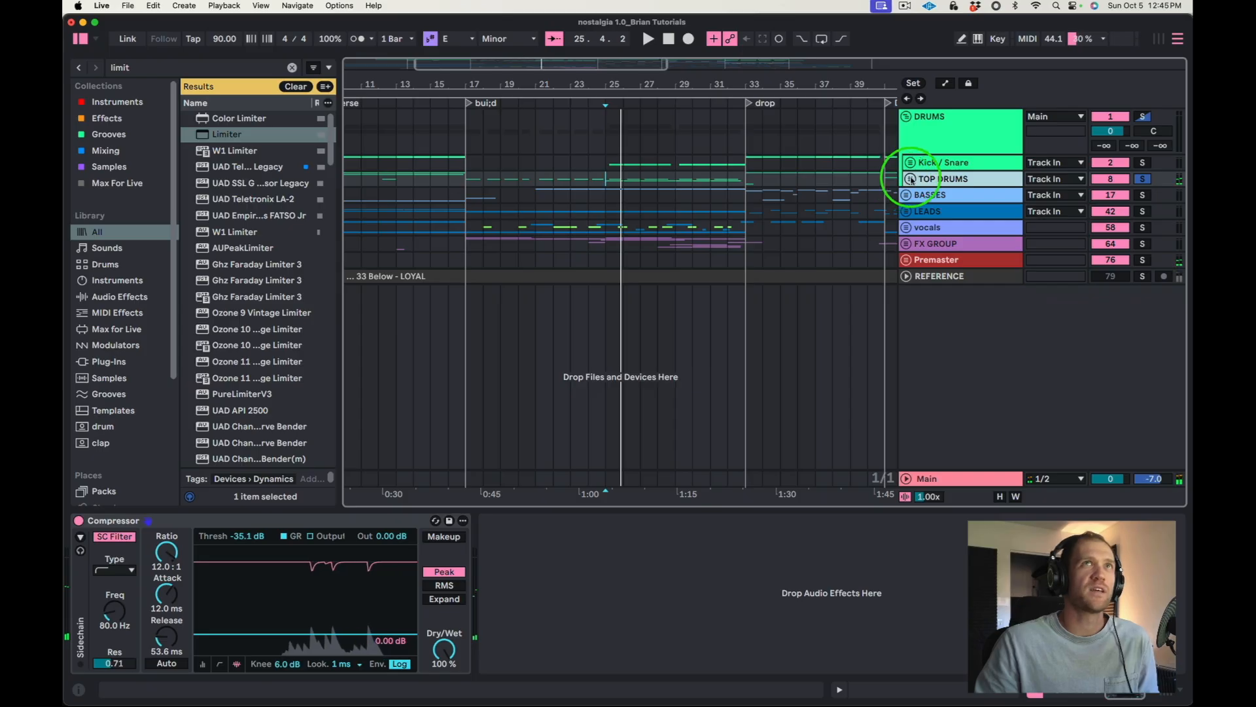
pyautogui.click(910, 179)
pyautogui.click(937, 224)
pyautogui.click(934, 275)
pyautogui.click(933, 240)
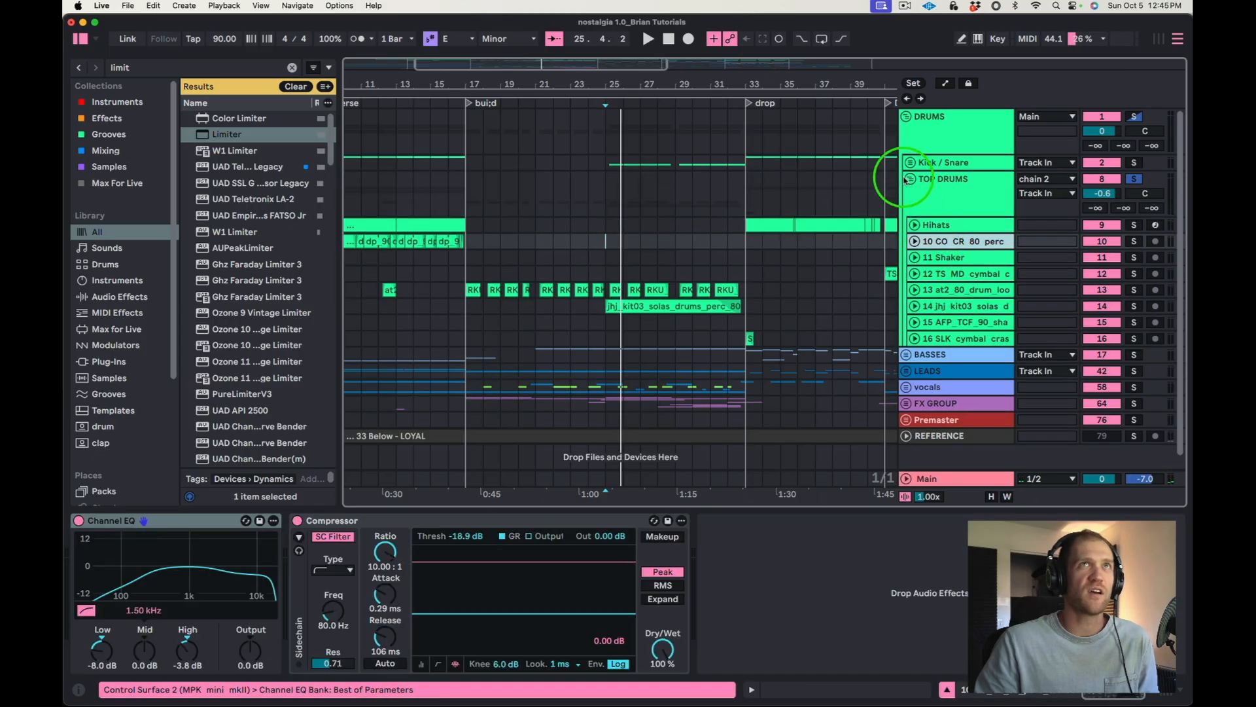
pyautogui.click(910, 178)
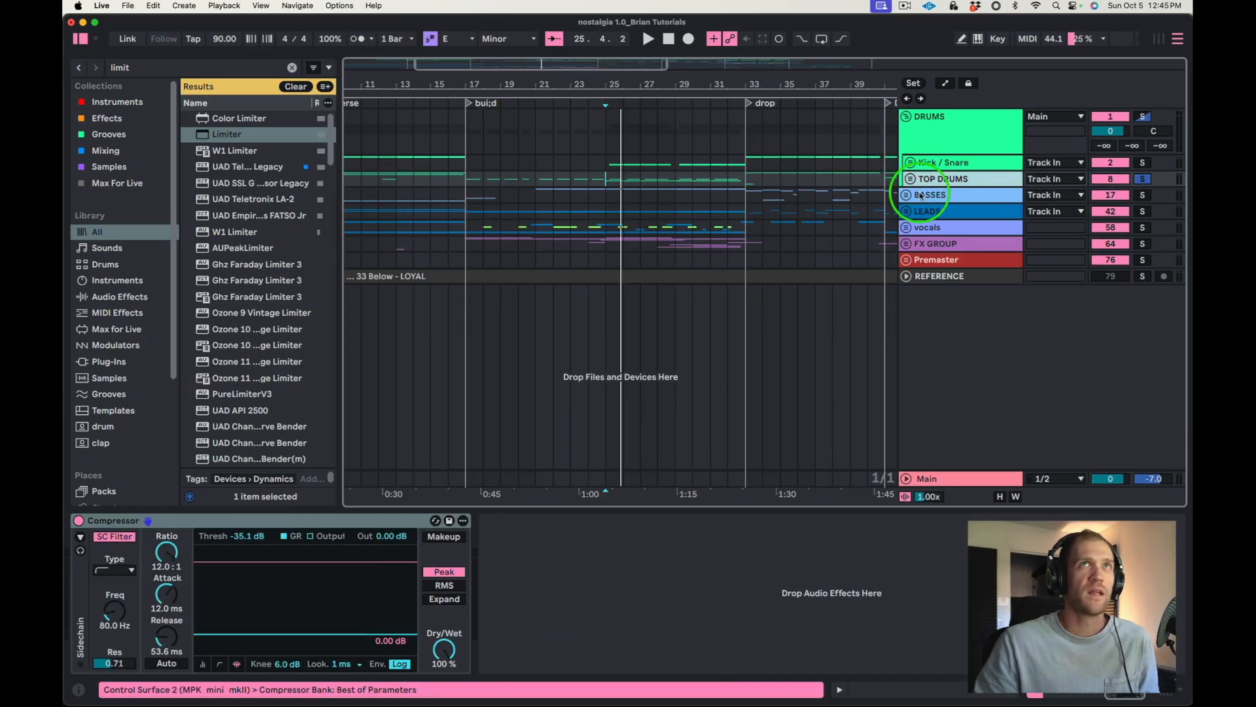
# - Show the BASSES group's device chain and list the Audio Effects with the browser's search cleared
pyautogui.click(920, 195)
pyautogui.click(998, 196)
pyautogui.click(349, 548)
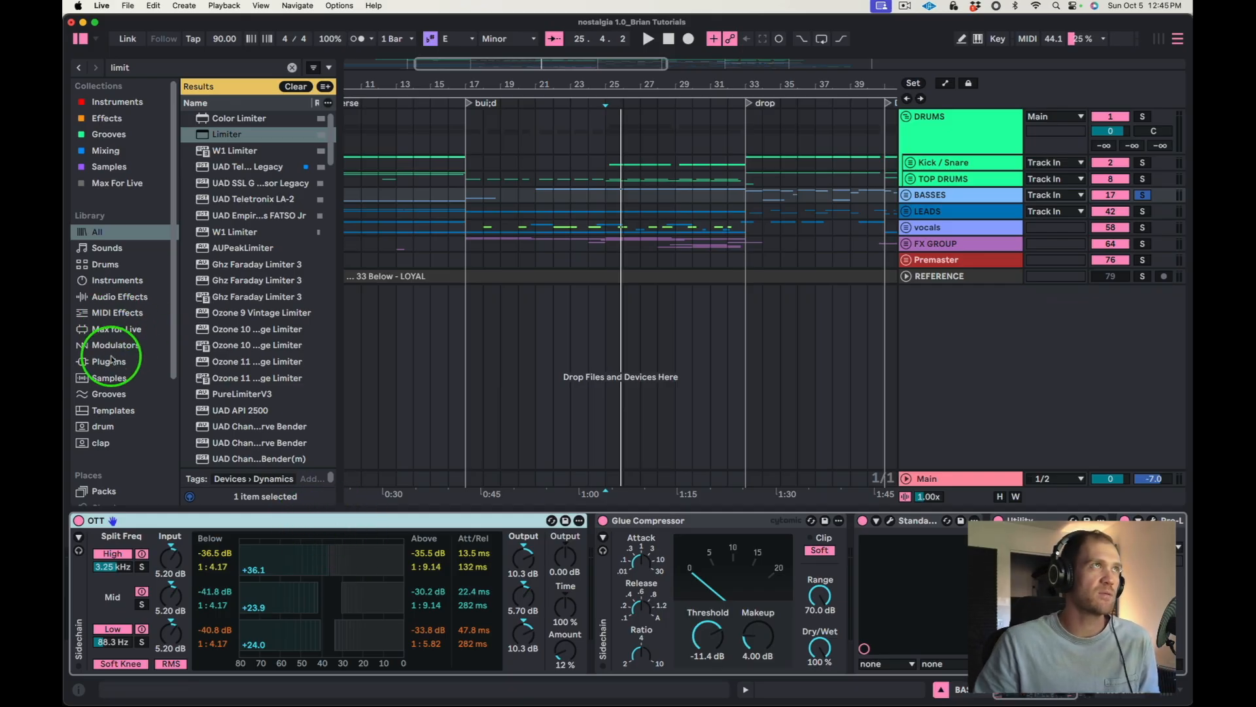
pyautogui.click(115, 296)
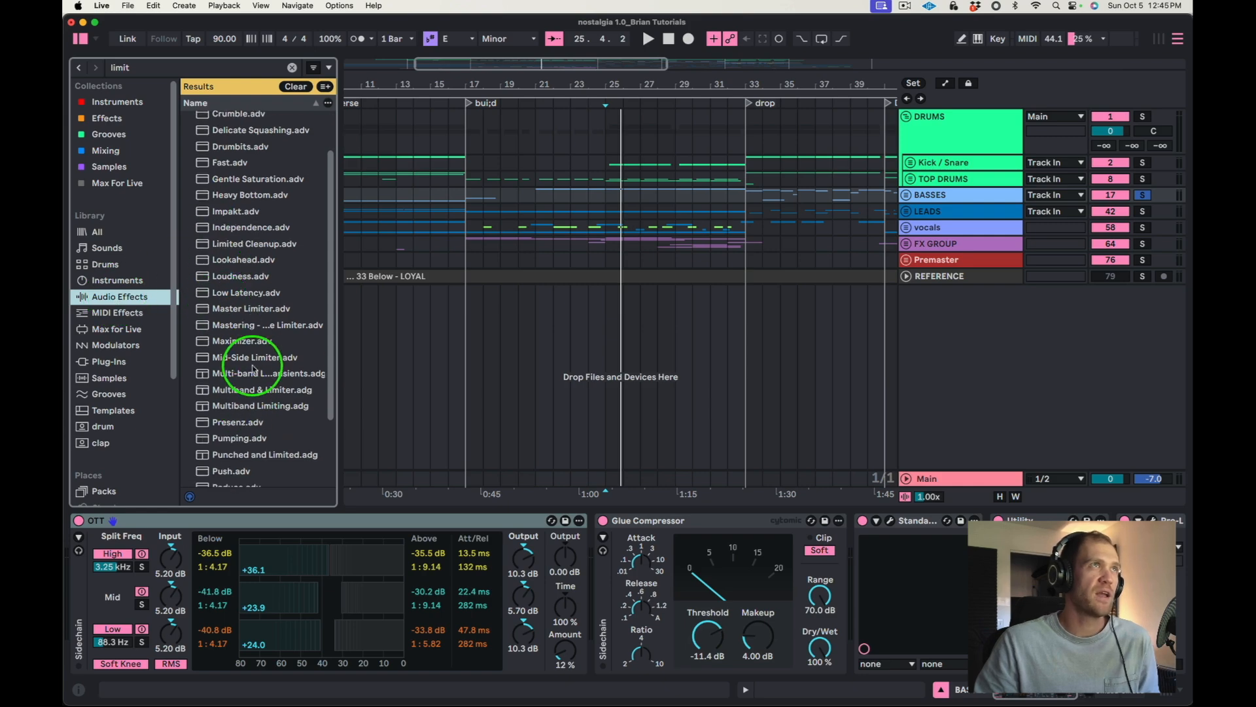
pyautogui.click(296, 88)
# - Inspect OTT's Amount and Above ratios, and try shifting the high band's thresholds to -12.5 dB and the mid band's to -54.2 dB
pyautogui.click(382, 547)
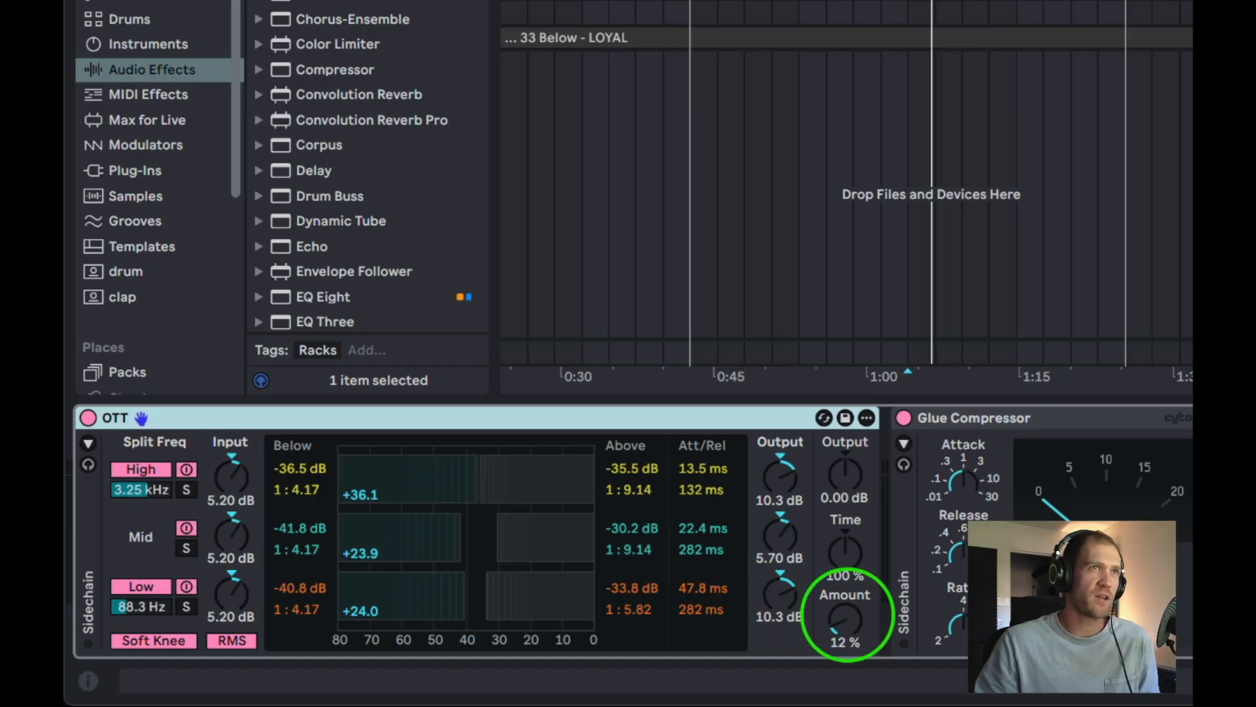
pyautogui.click(847, 615)
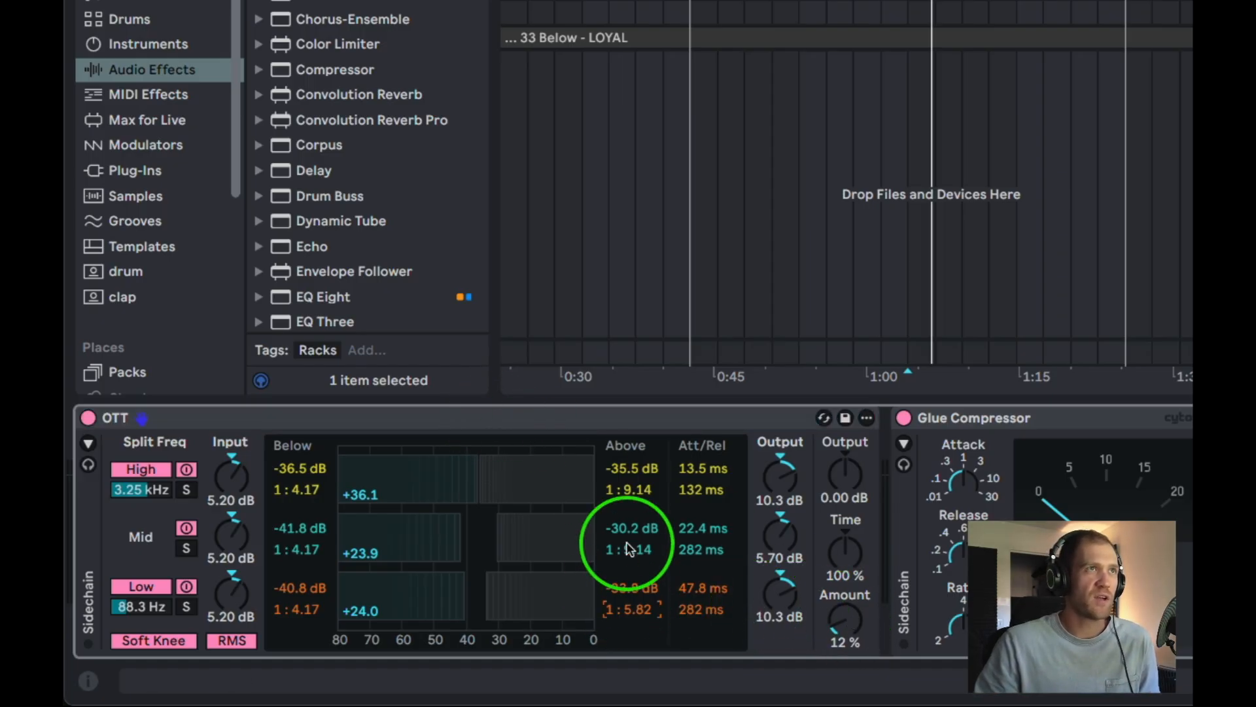
pyautogui.click(629, 490)
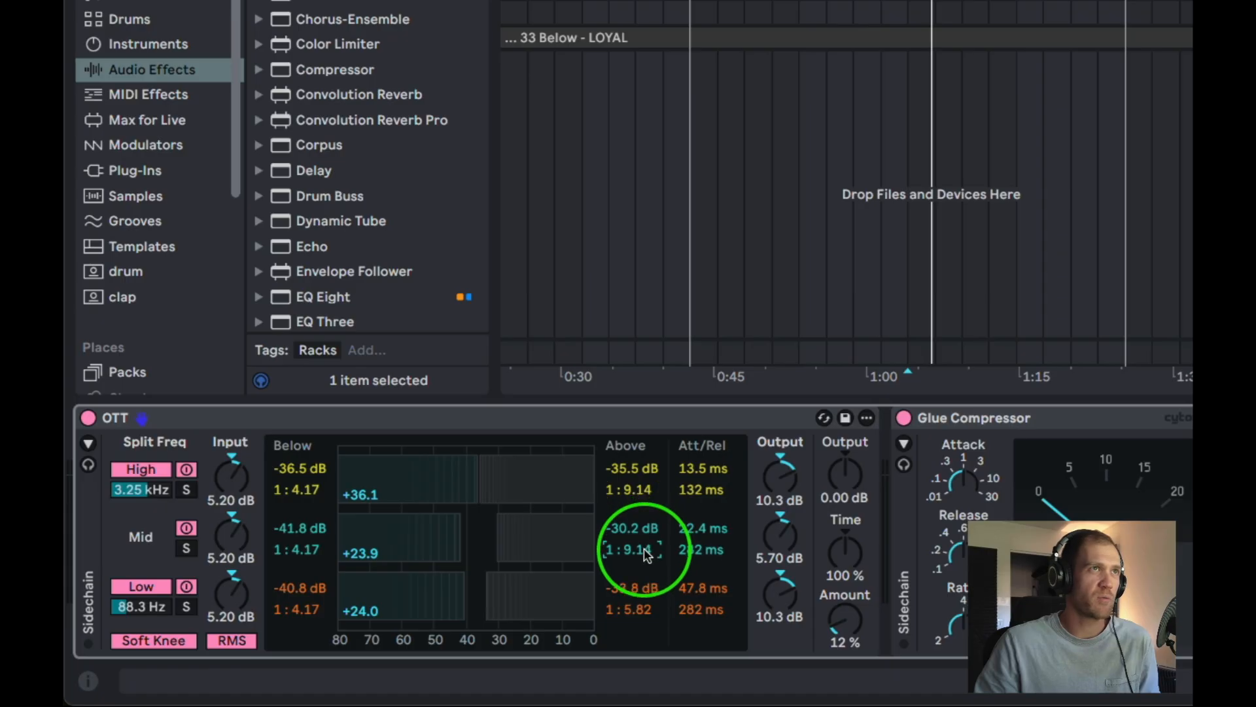
pyautogui.click(638, 608)
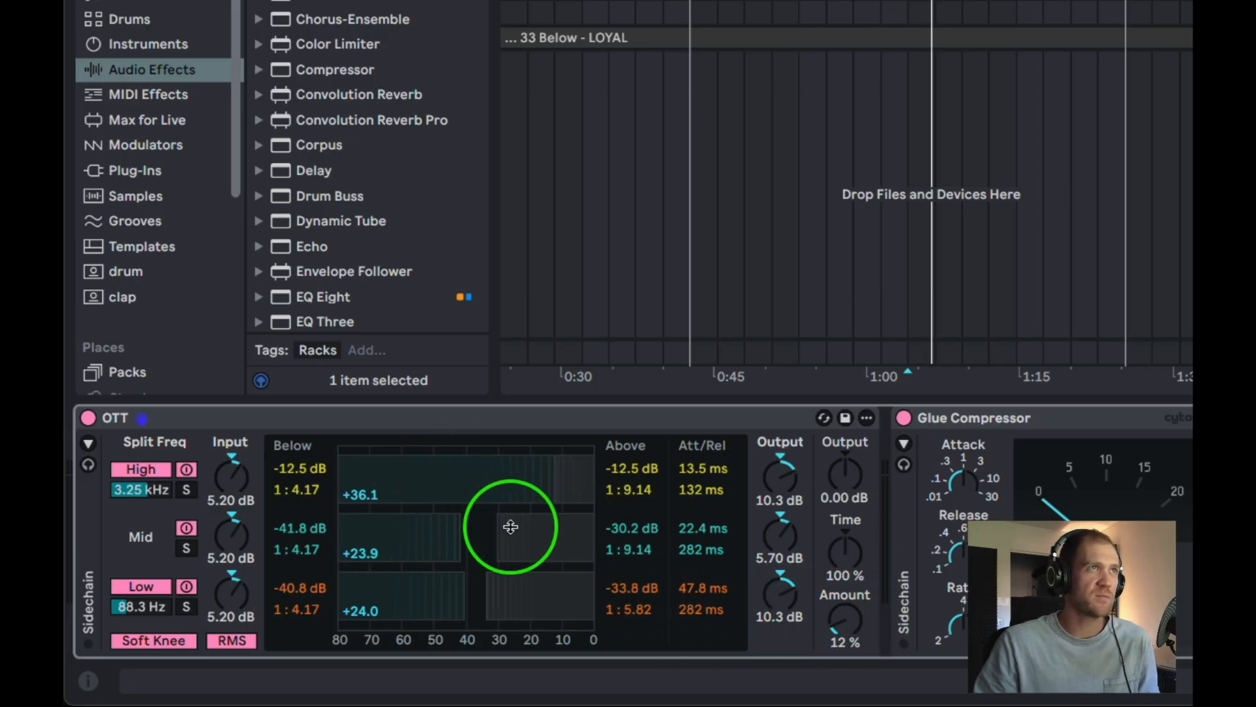
pyautogui.moveTo(499, 528); pyautogui.dragTo(423, 529)
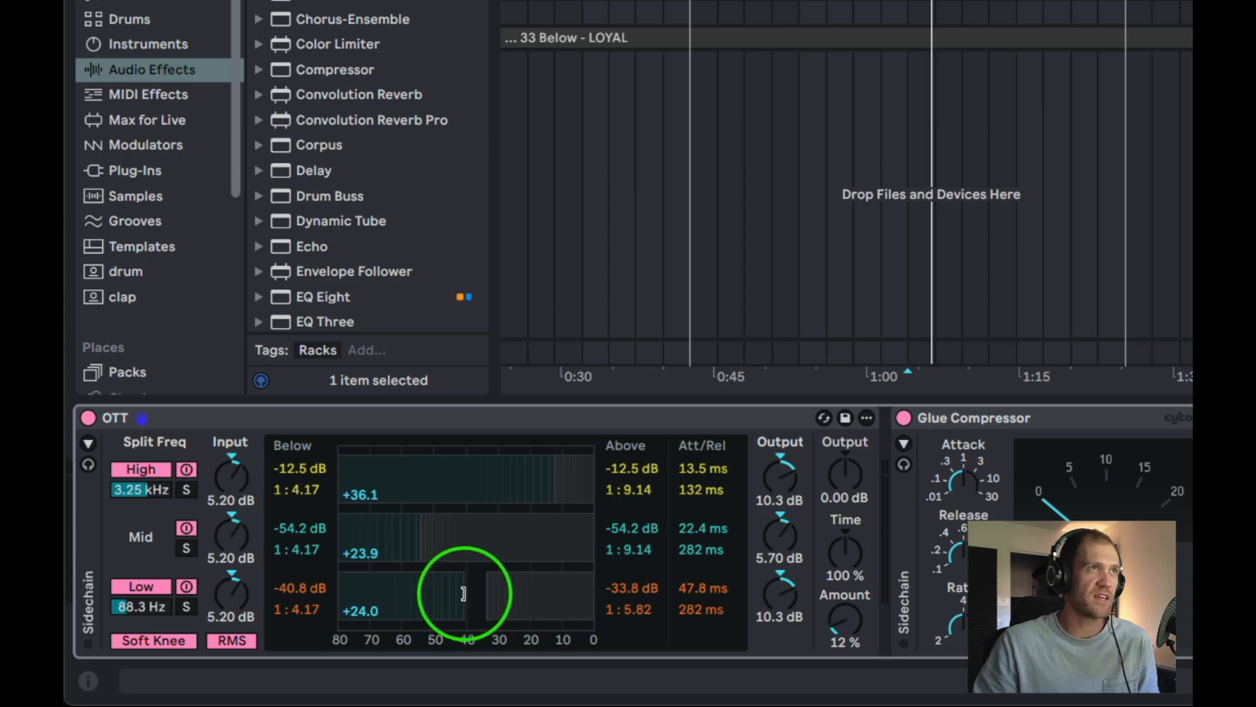
pyautogui.moveTo(465, 595); pyautogui.dragTo(513, 589)
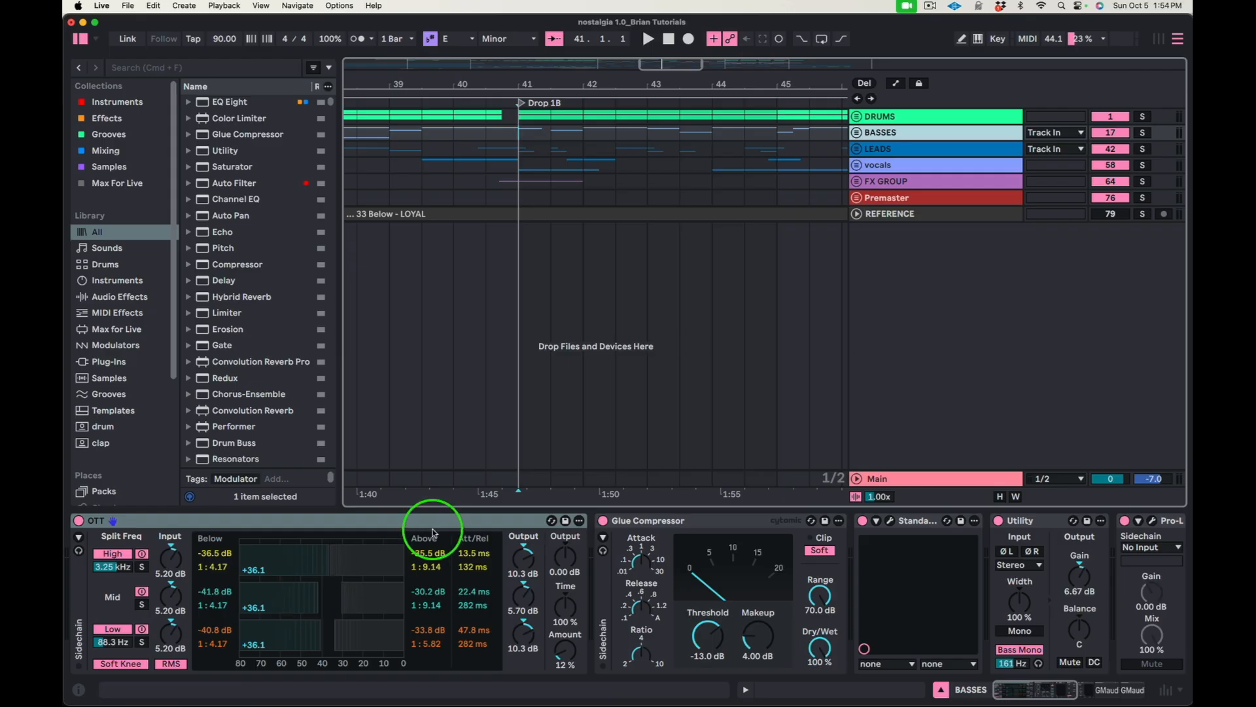
# - Play the soloed BASSES group from bar 41 while varying OTT's Amount between 0 % and 50 %
pyautogui.click(362, 519)
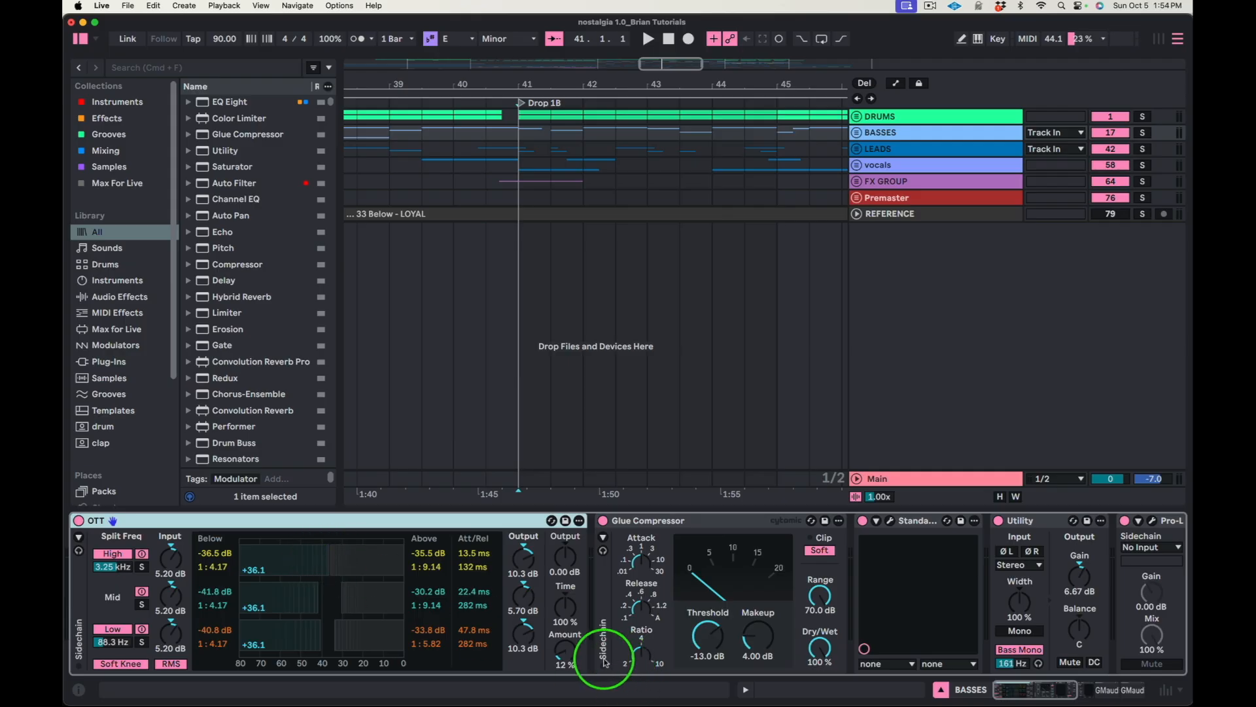
pyautogui.moveTo(564, 660); pyautogui.dragTo(564, 657)
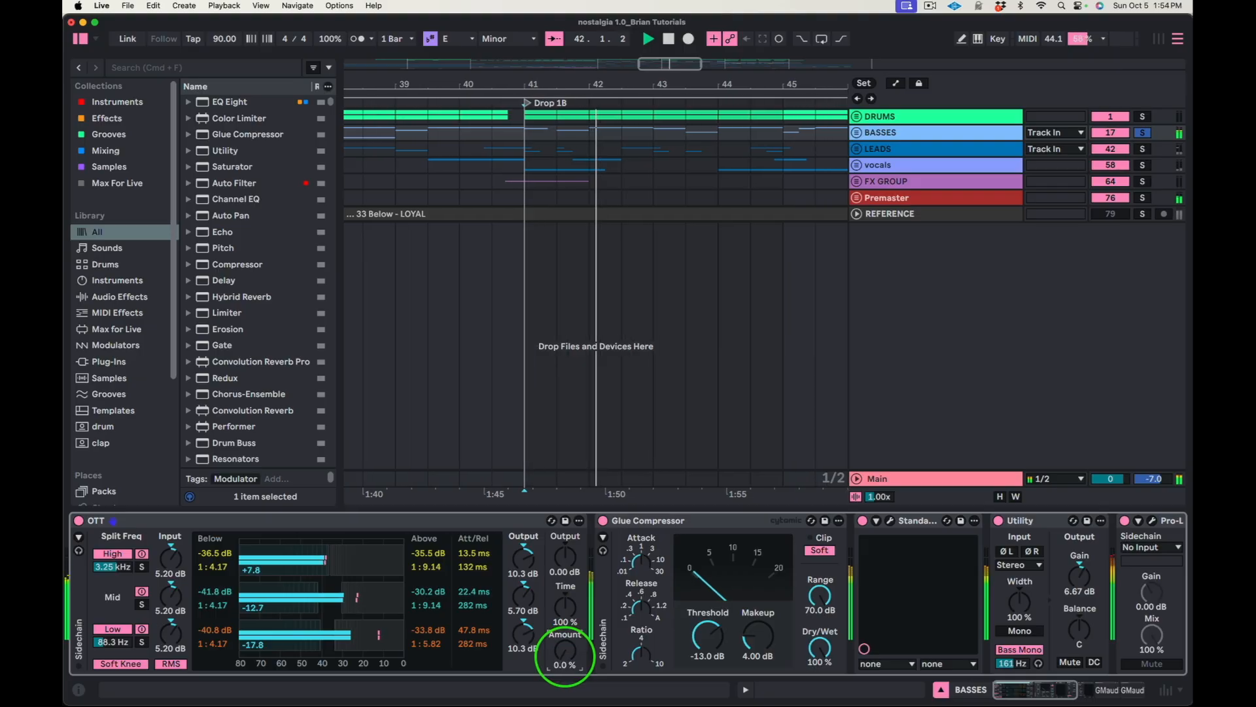
pyautogui.moveTo(565, 656); pyautogui.dragTo(566, 653)
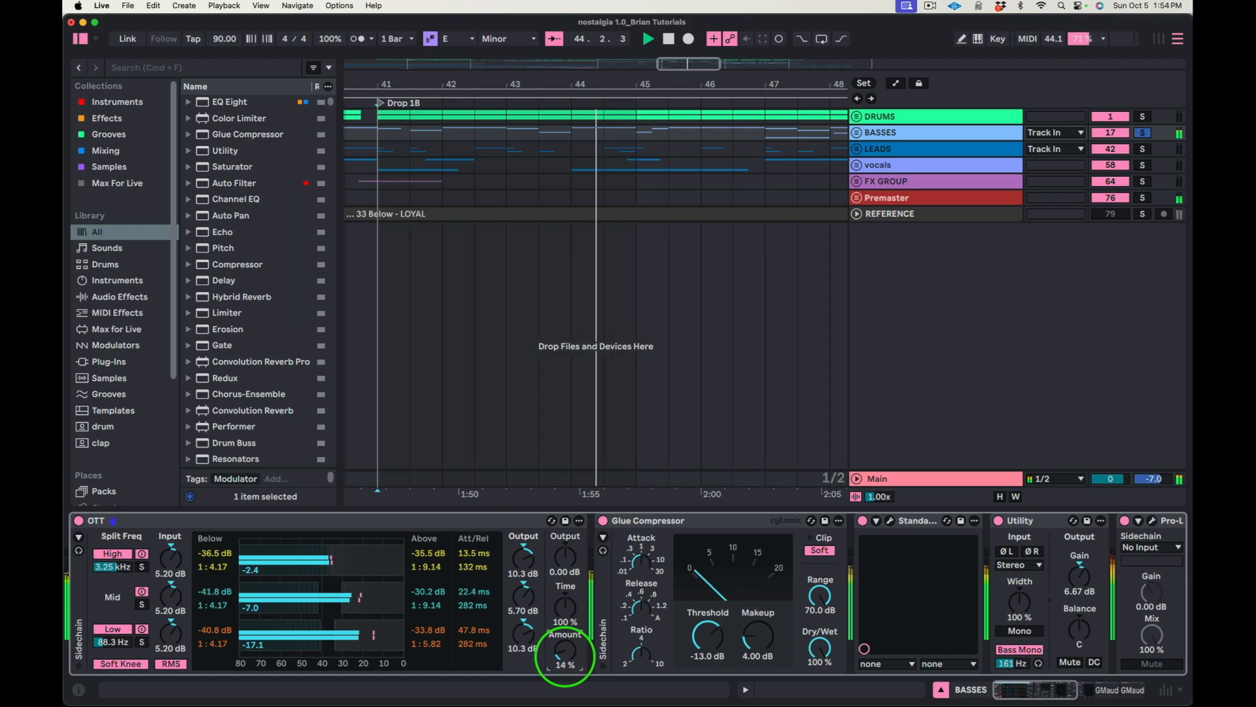
pyautogui.moveTo(566, 653); pyautogui.dragTo(565, 681)
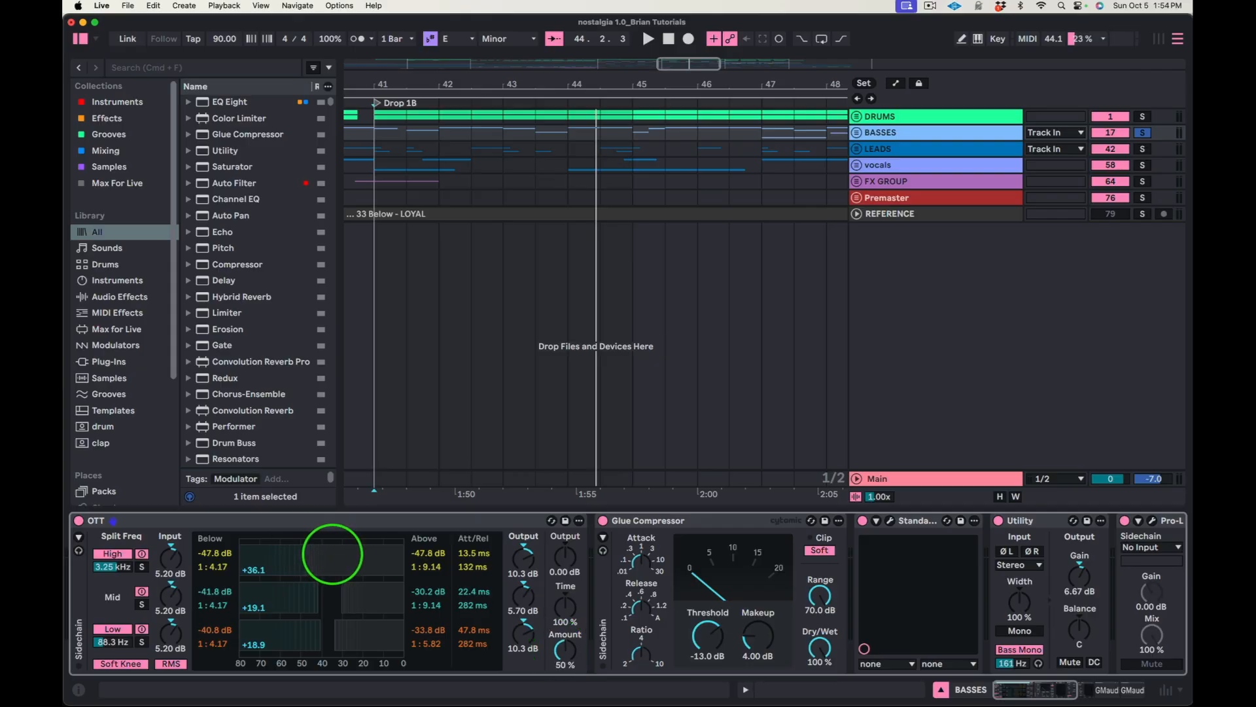
# - Play BASSES from bar 41 and try OTT's high-band thresholds at -80.0 dB Below and -11.0 dB Above, then about -25 dB for both
pyautogui.press('space')
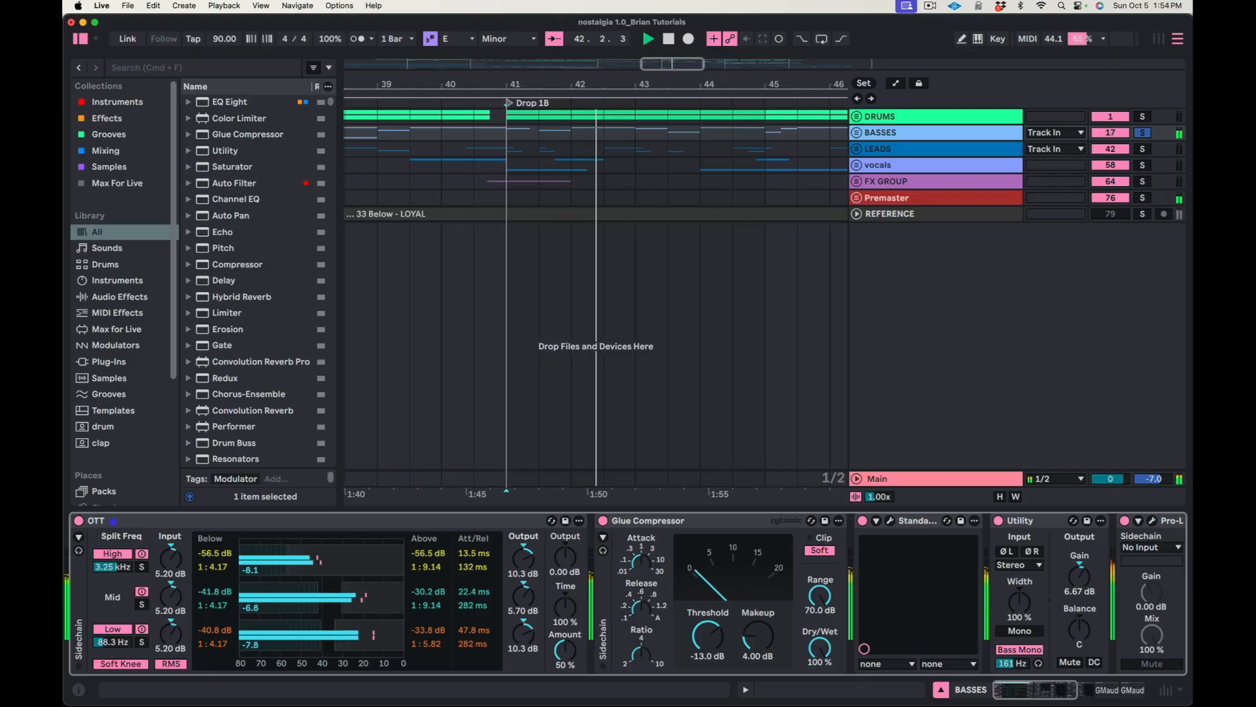
pyautogui.doubleClick(247, 559)
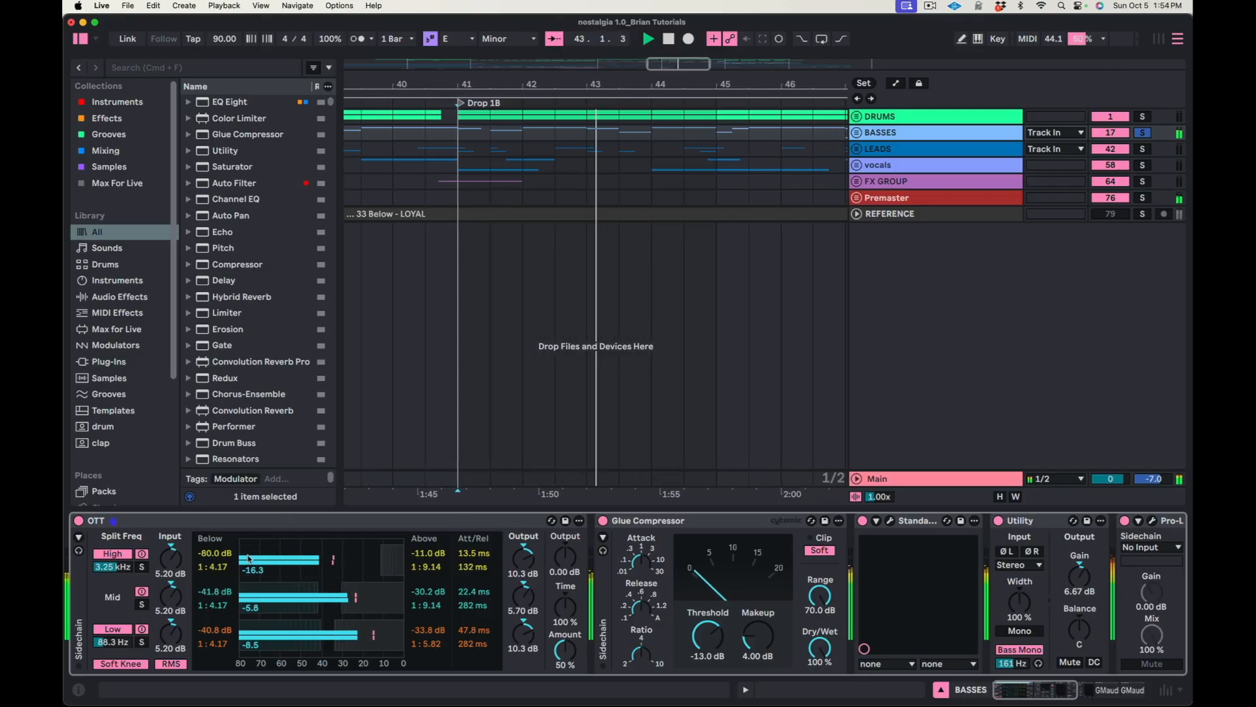
pyautogui.moveTo(248, 559); pyautogui.dragTo(405, 559)
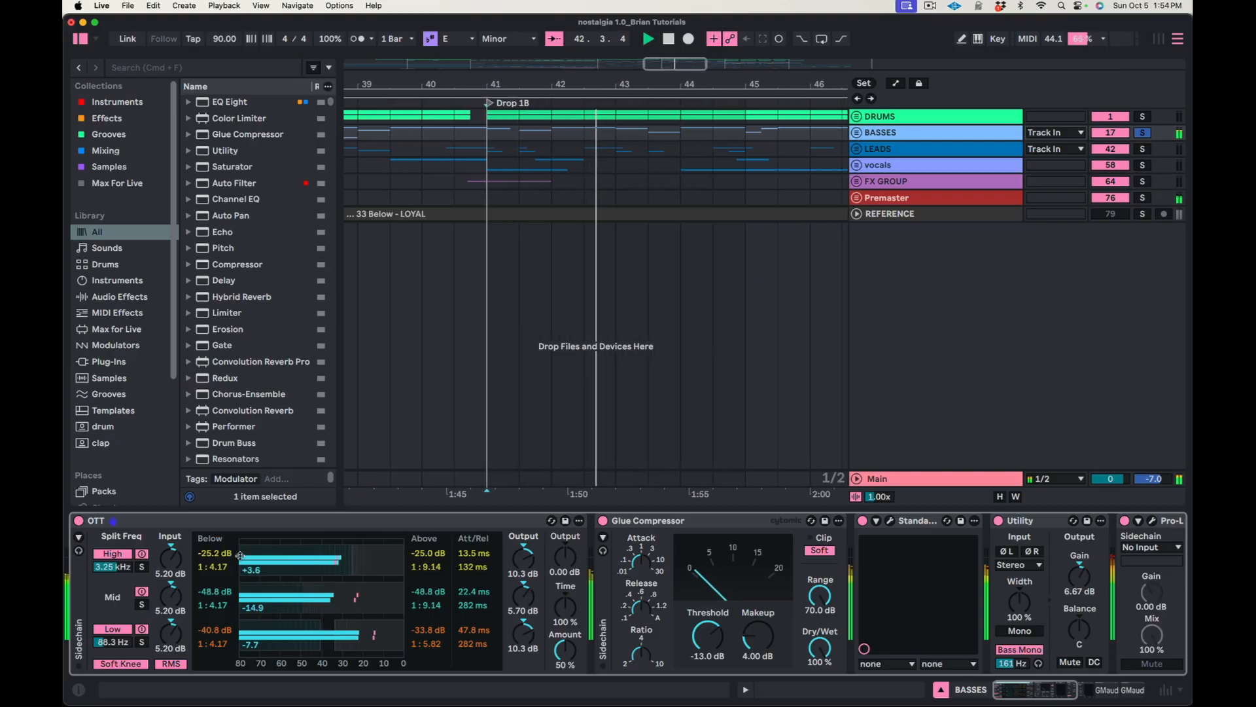
# - Stop playback and undo the OTT threshold changes and the last Amount increase
pyautogui.press('space')
pyautogui.press('super+z')
pyautogui.press('super+z')
pyautogui.press('super+z')
pyautogui.press('super+z')
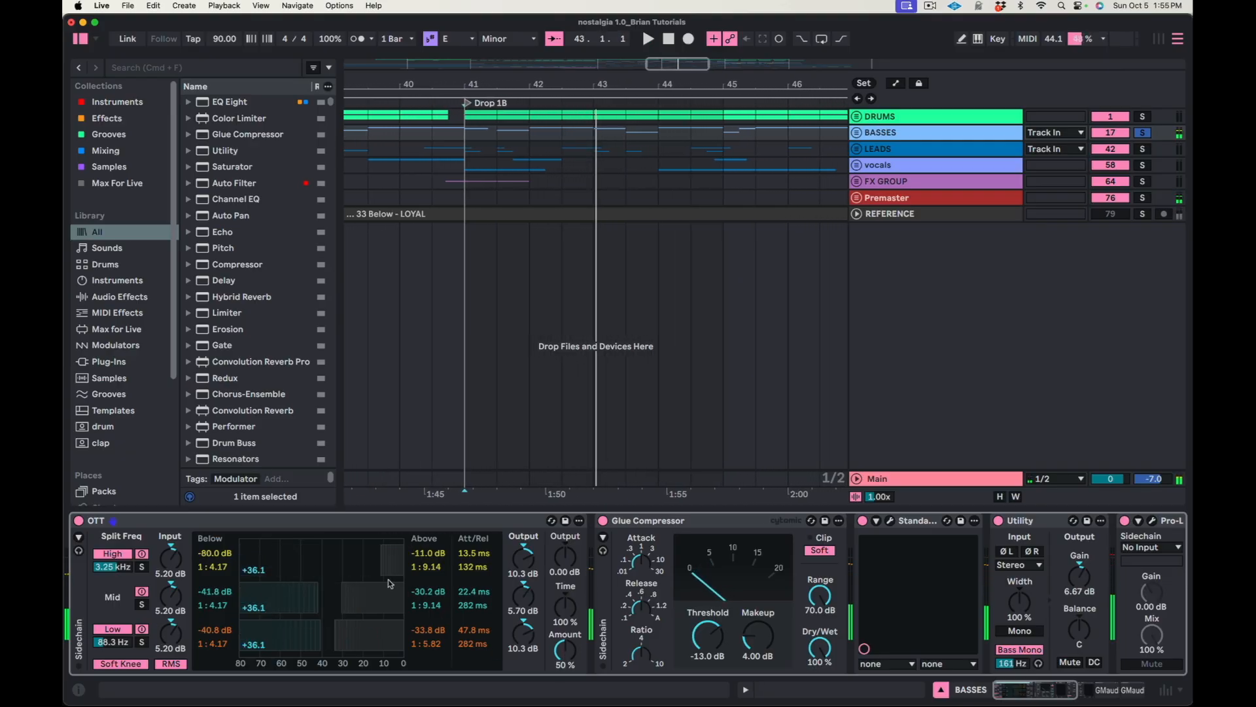
pyautogui.press('super+z')
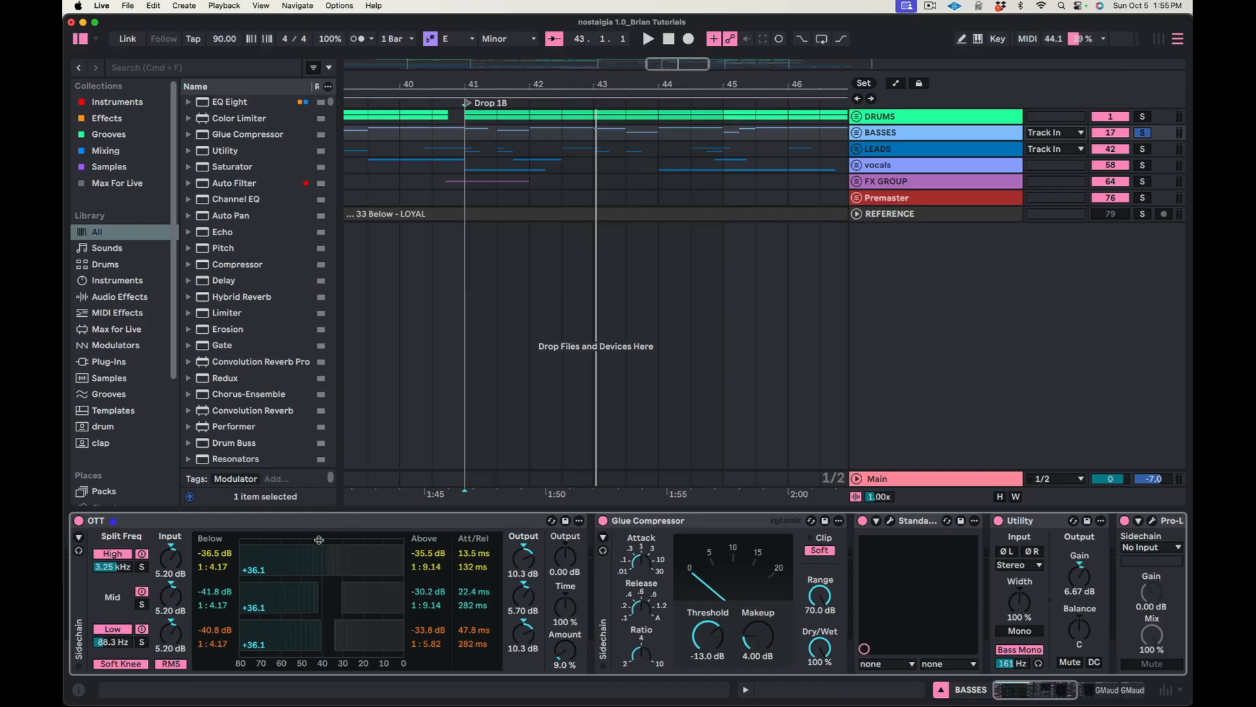
# - Open the StandardCLIP plug-in in the BASSES chain and move its window below the arrangement's group tracks
pyautogui.hscroll(5, 360, 589)
pyautogui.click(477, 520)
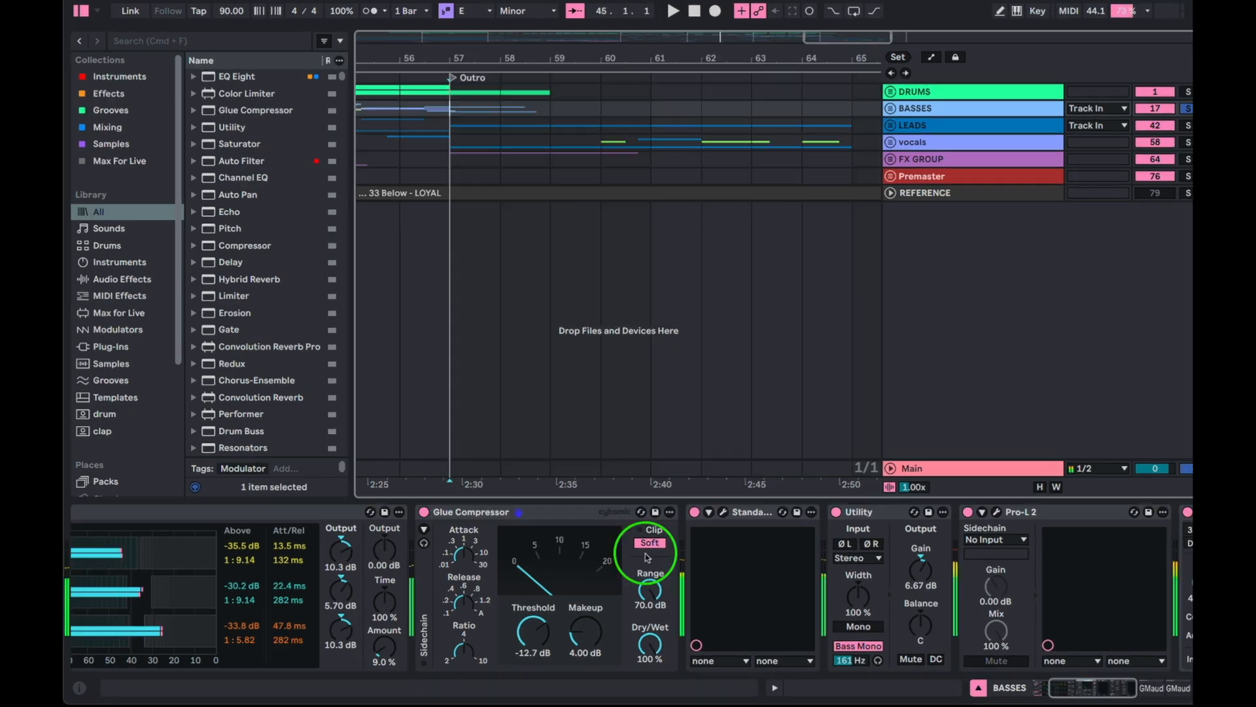
pyautogui.click(700, 519)
pyautogui.click(723, 512)
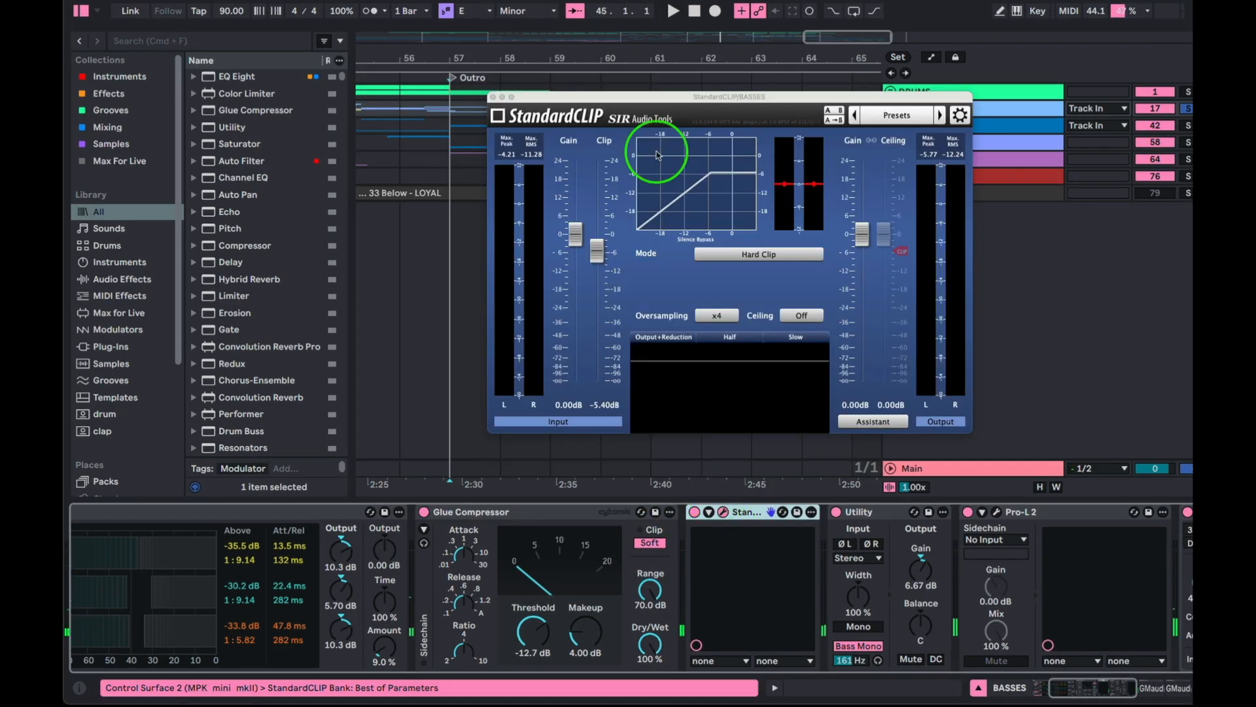
pyautogui.moveTo(640, 92); pyautogui.dragTo(528, 115)
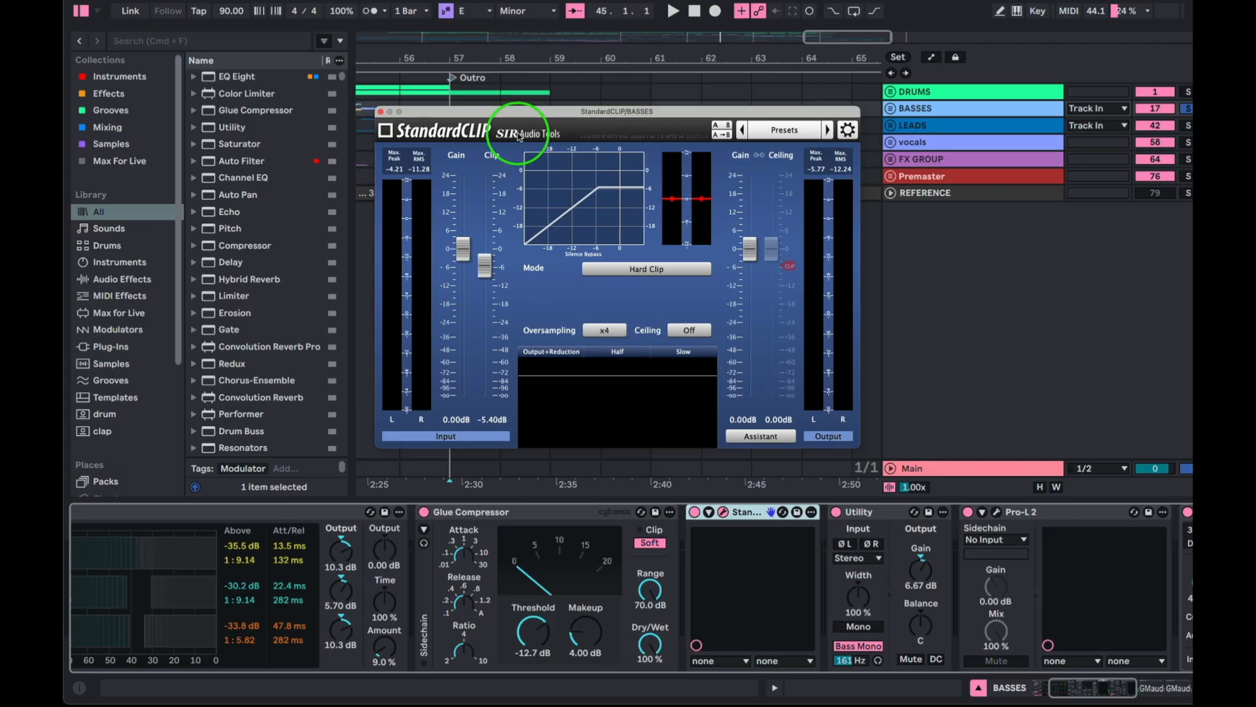
pyautogui.moveTo(520, 112); pyautogui.dragTo(688, 171)
# - Play BASSES through StandardCLIP, restarting from bar 41 to watch the clipping display, and stop playback
pyautogui.press('space')
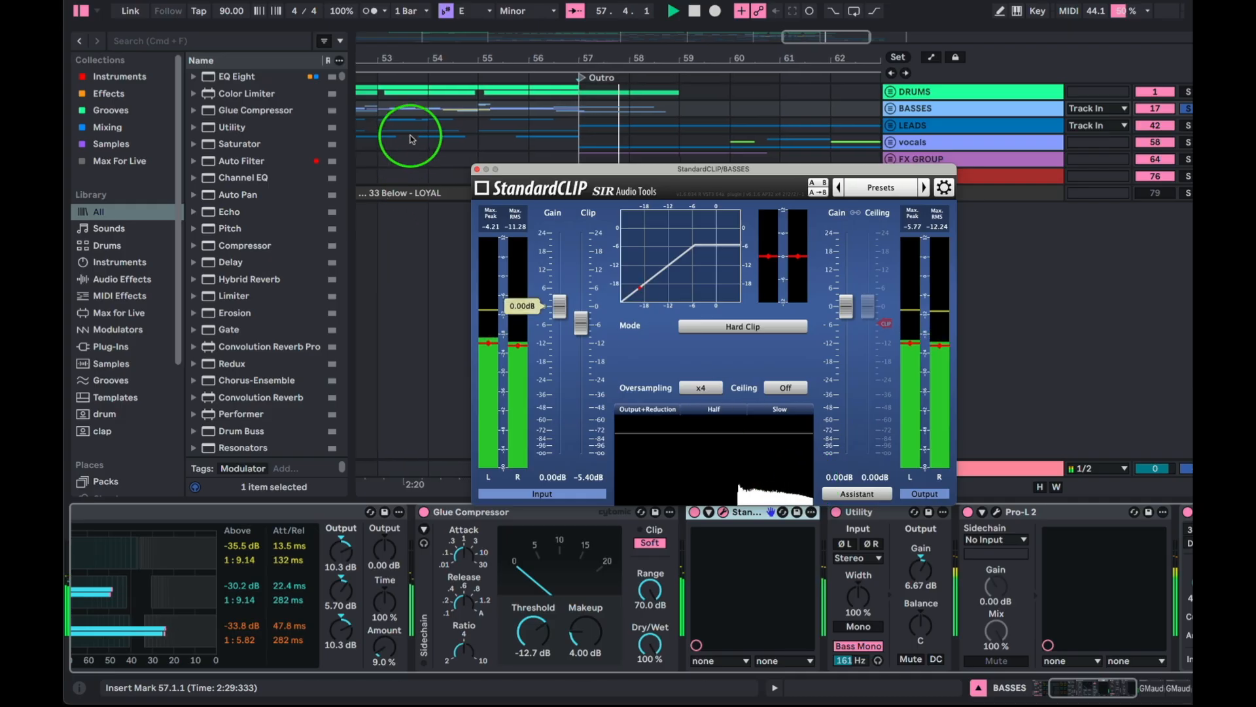
pyautogui.scroll(-5, 471, 125)
pyautogui.hscroll(-5, 524, 110)
pyautogui.click(443, 109)
pyautogui.press('space')
pyautogui.press('space')
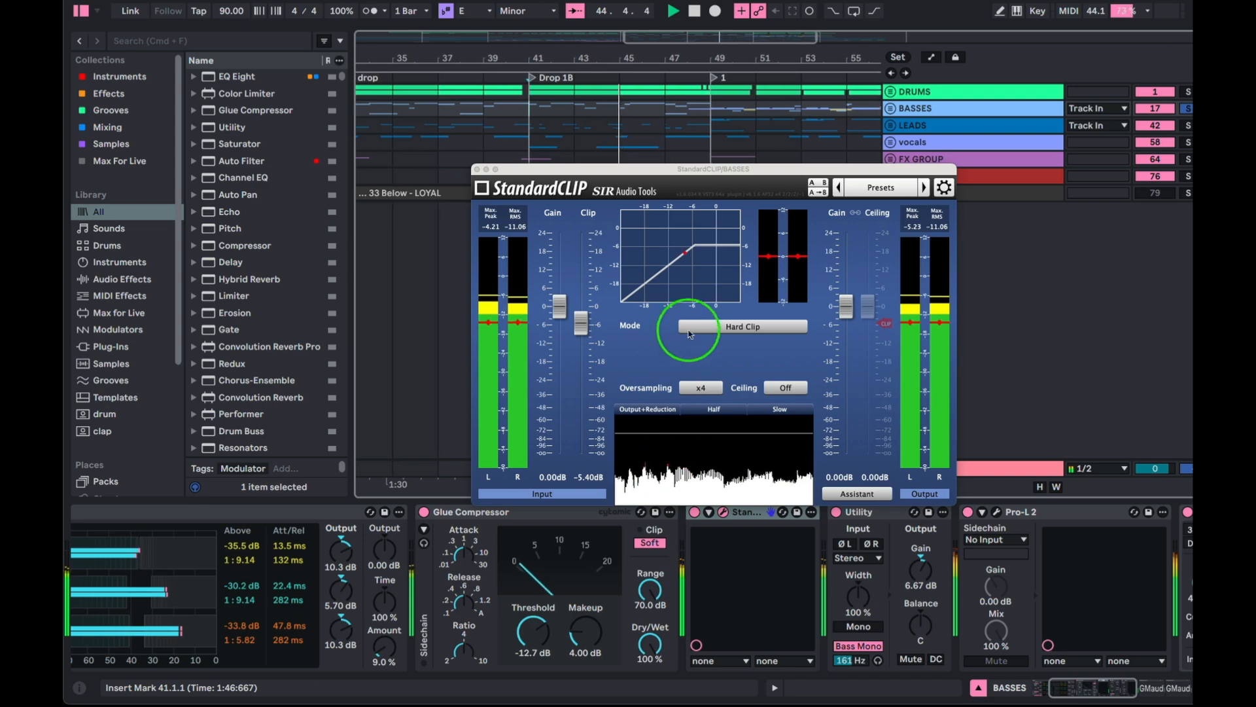
pyautogui.press('space')
# - Review StandardCLIP's clipping modes, keep Hard Clip and close the plug-in window
pyautogui.click(721, 326)
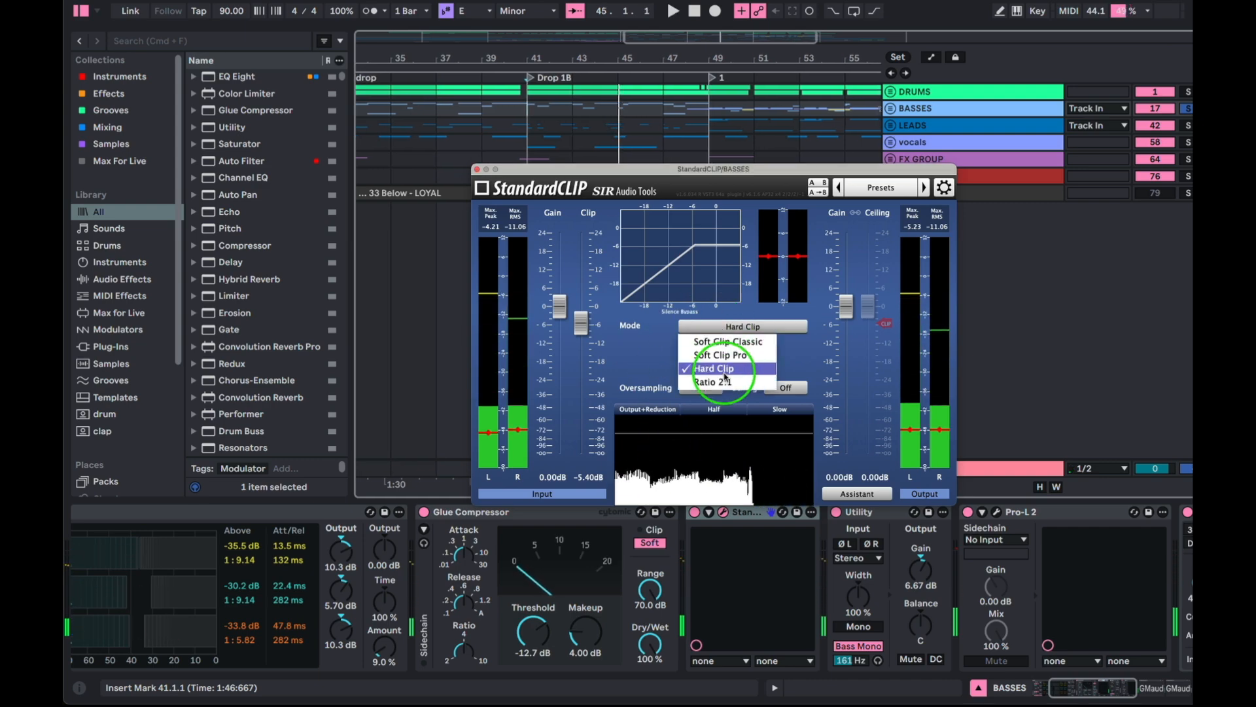
pyautogui.click(725, 370)
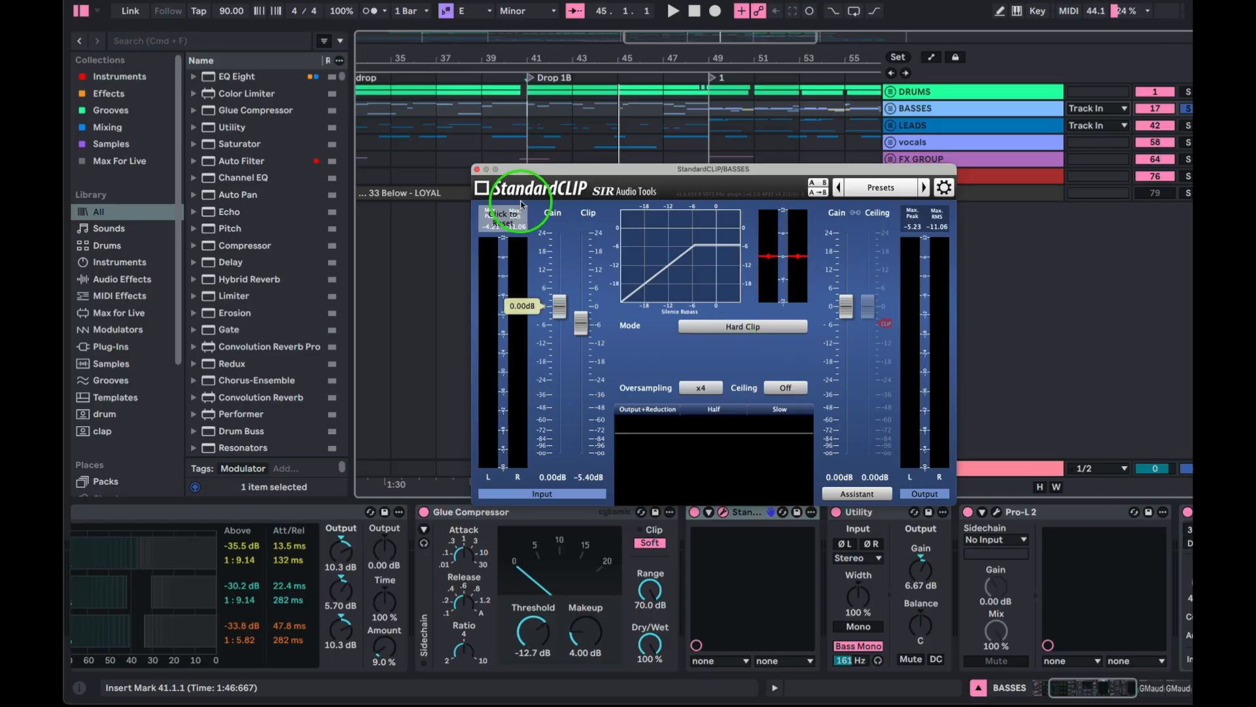
pyautogui.click(476, 170)
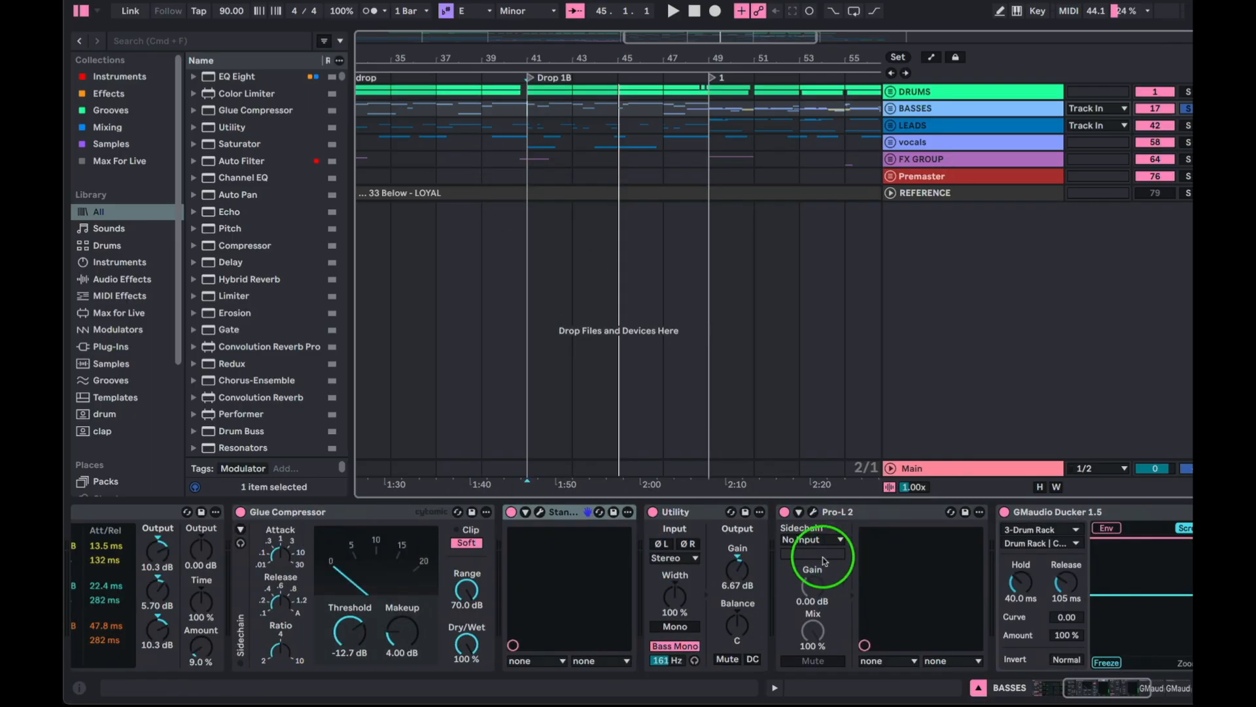
# - Open the Pro-L 2 limiter after Utility in the BASSES chain and move its window off the browser
pyautogui.click(684, 511)
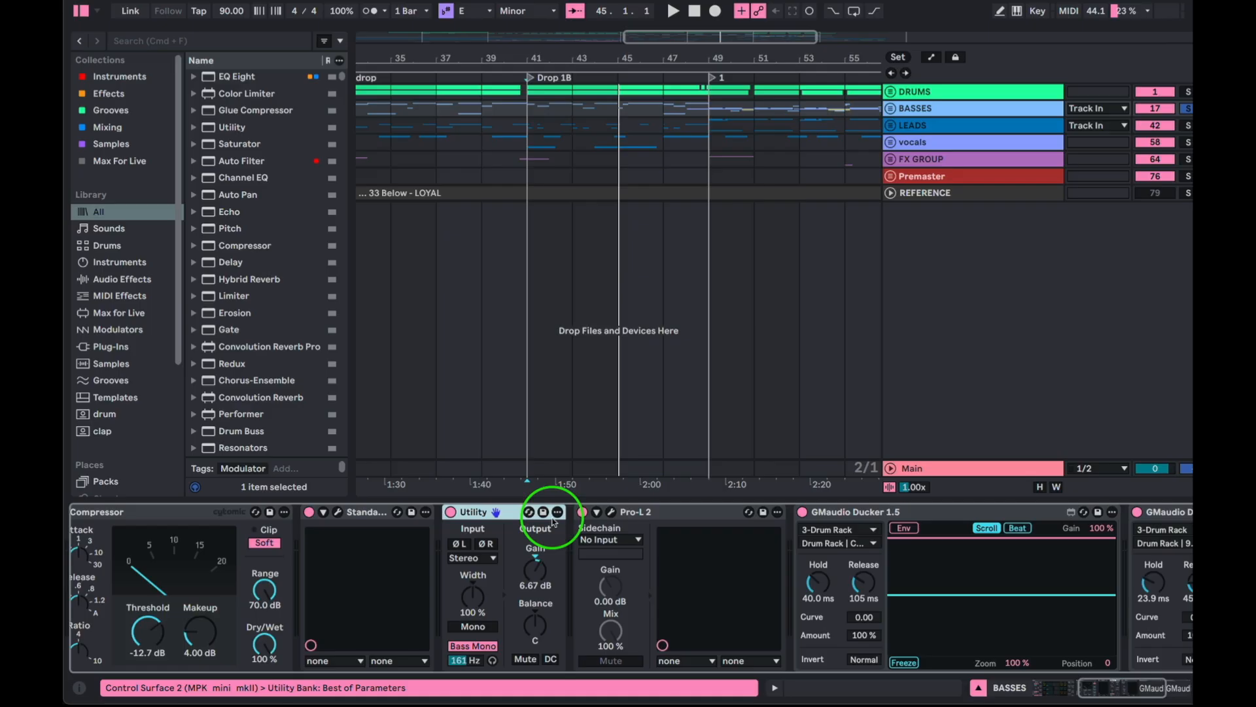
pyautogui.click(616, 513)
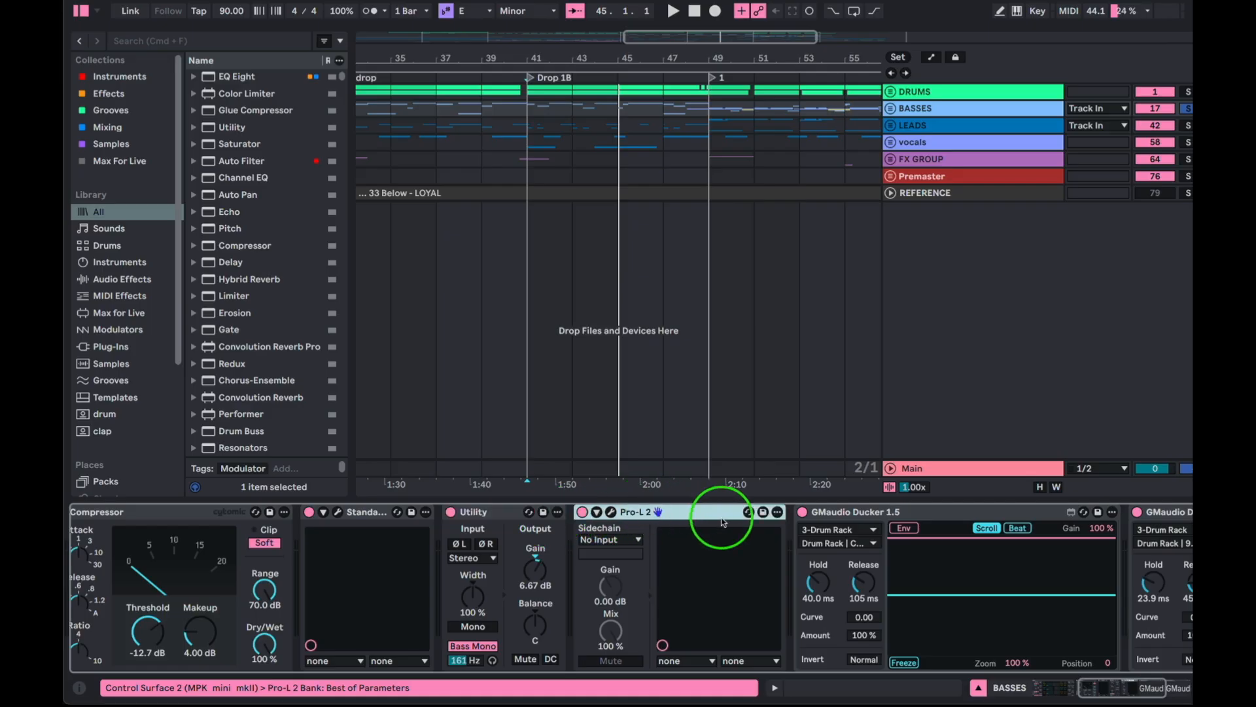
pyautogui.click(613, 512)
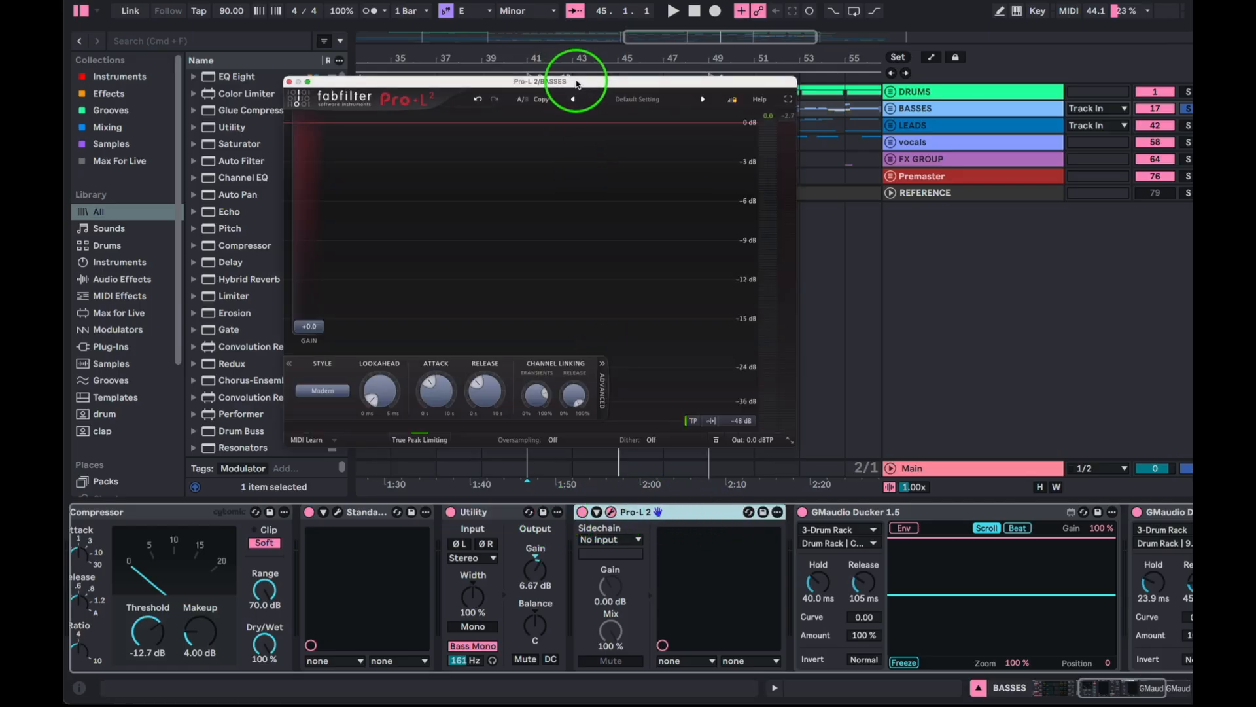
pyautogui.moveTo(577, 83); pyautogui.dragTo(758, 79)
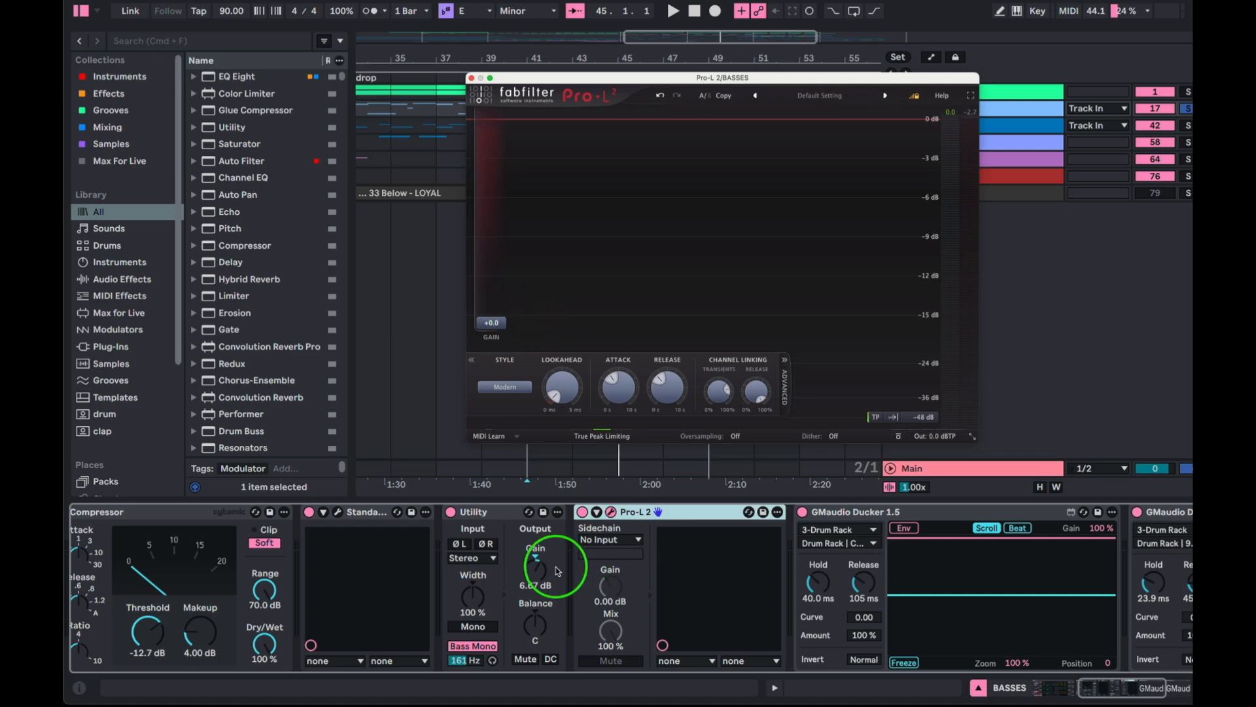
# - Examine the Utility device's output Gain that feeds the Pro-L 2 limiter
pyautogui.click(483, 512)
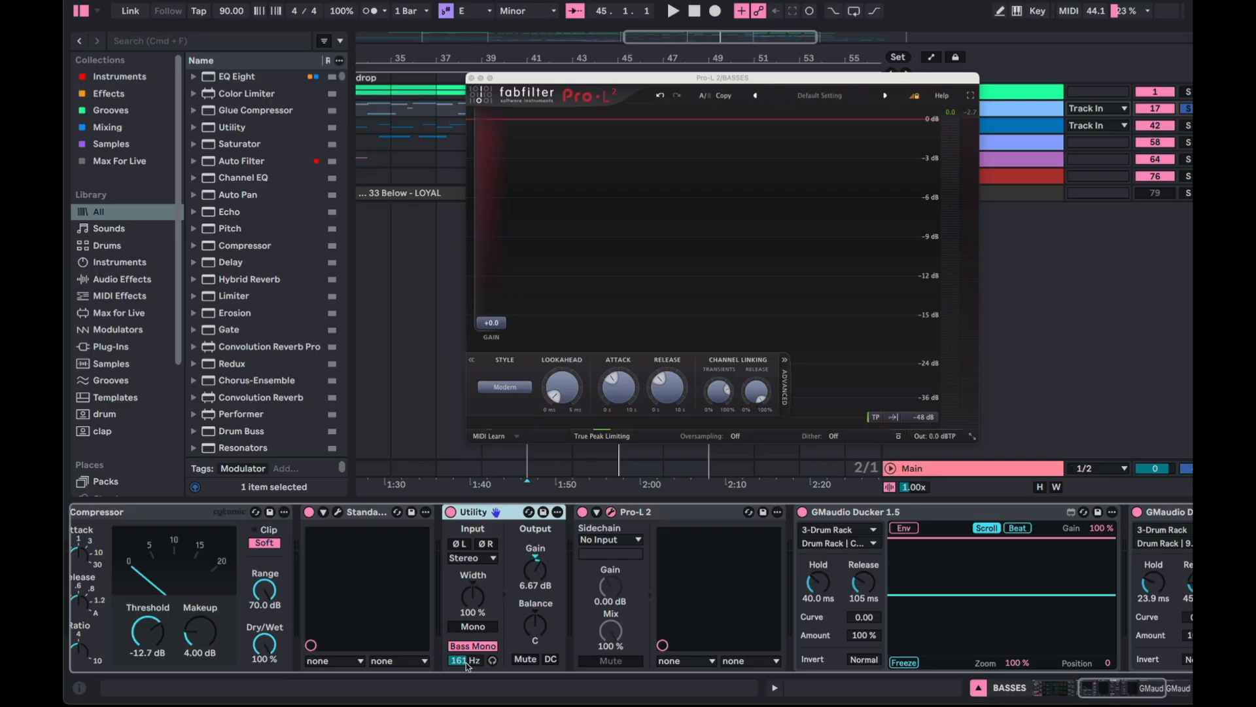
pyautogui.click(533, 566)
pyautogui.click(503, 517)
pyautogui.click(543, 577)
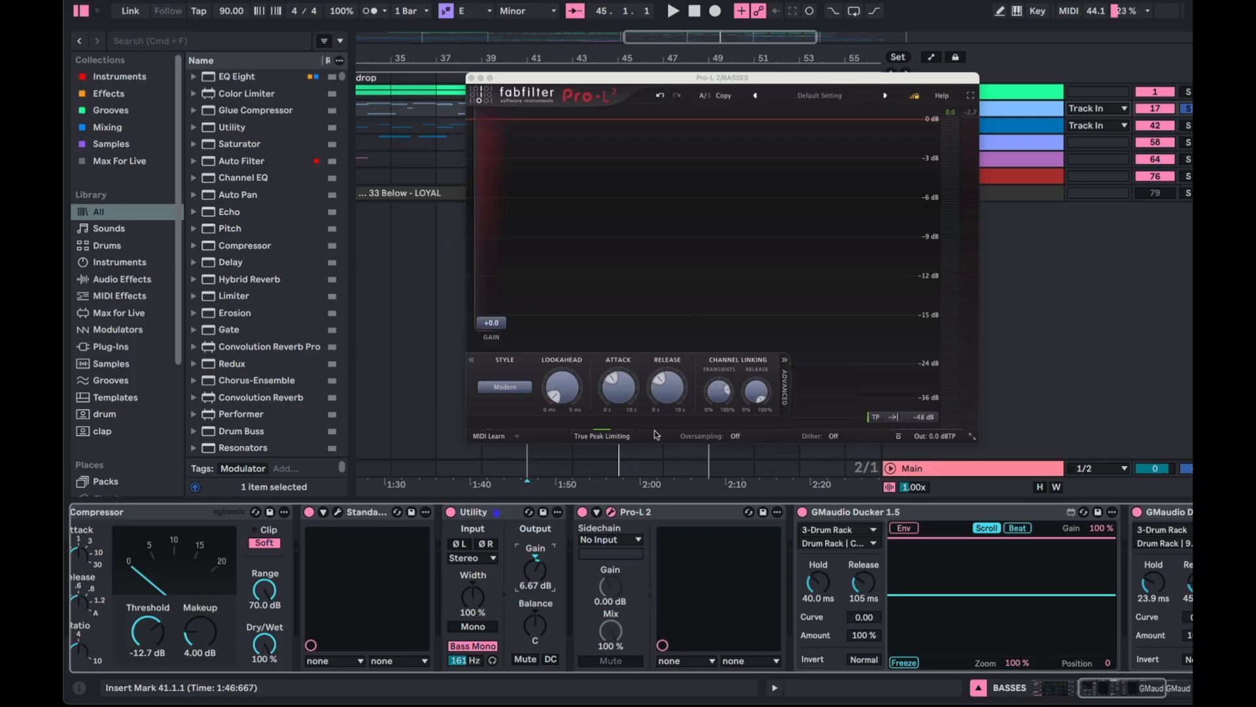
# - Move the Pro-L 2 window clear of the track names and set the limiter's output level to -.03 dB
pyautogui.moveTo(560, 80); pyautogui.dragTo(506, 74)
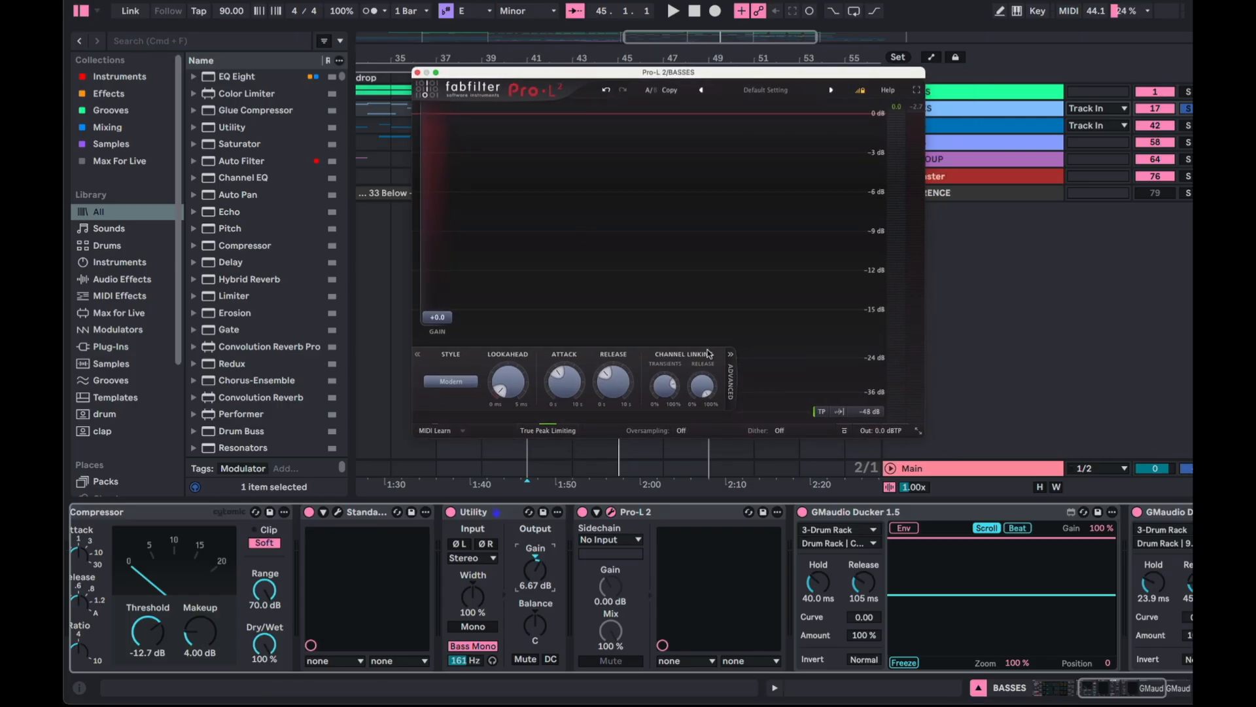
pyautogui.moveTo(784, 431)
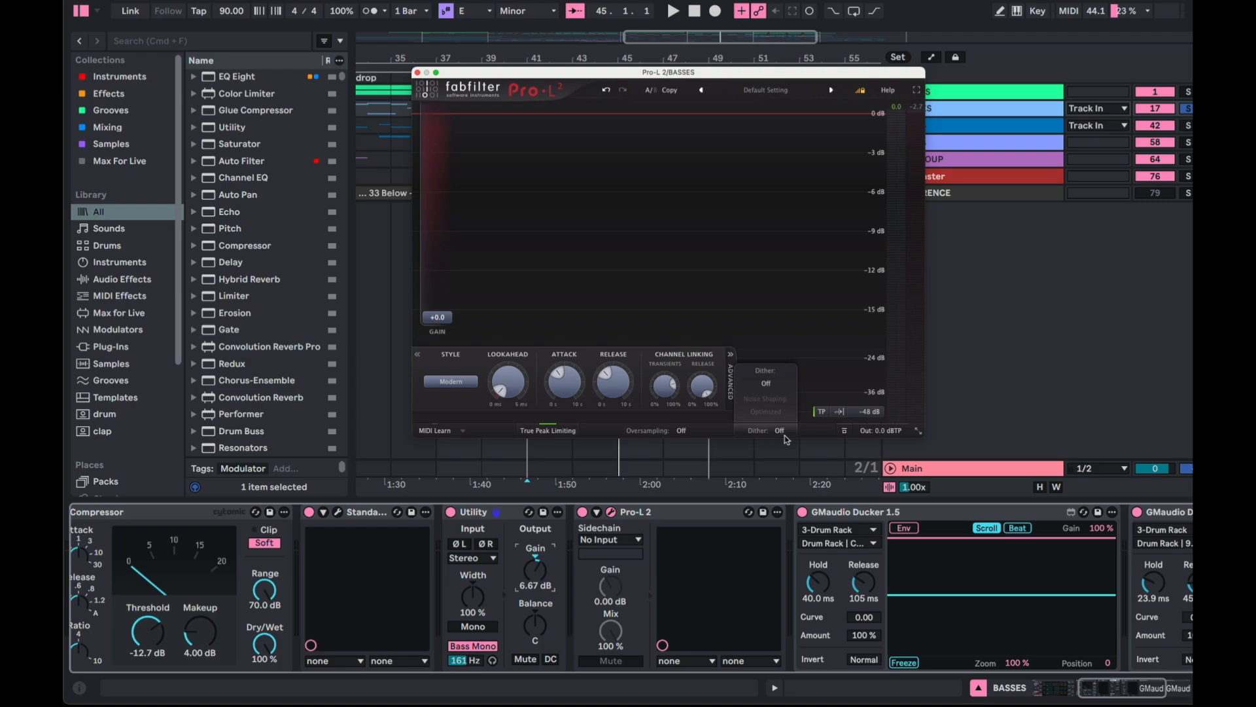
pyautogui.moveTo(878, 432)
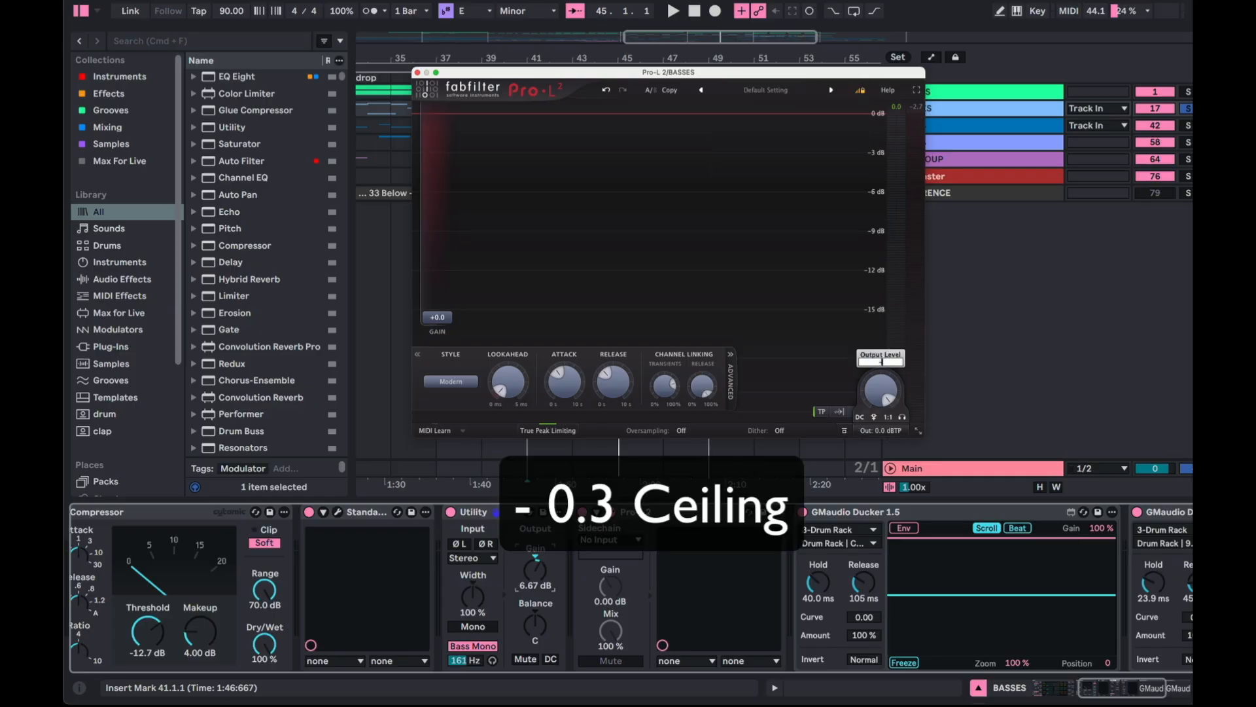
pyautogui.write('-.03')
pyautogui.press('Return')
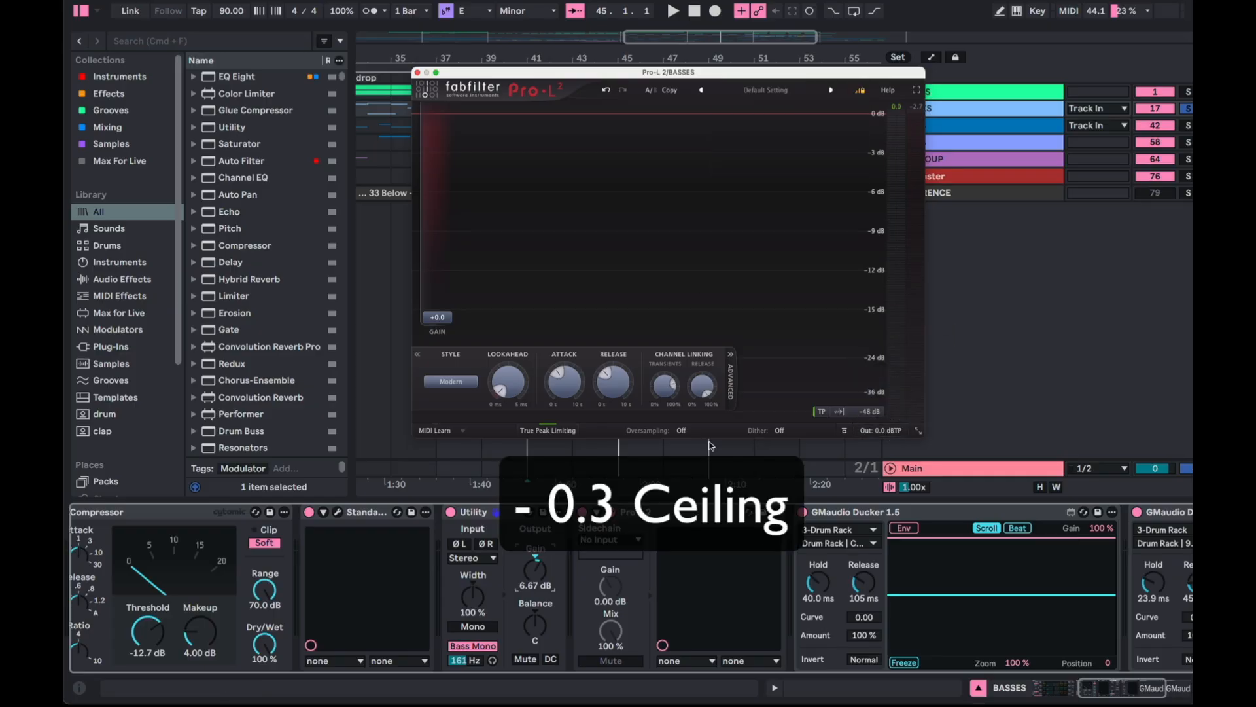
# - Examine the Pro-L 2 input Gain against the output Gain of the Utility device that feeds it
pyautogui.hscroll(3, 629, 543)
pyautogui.click(487, 518)
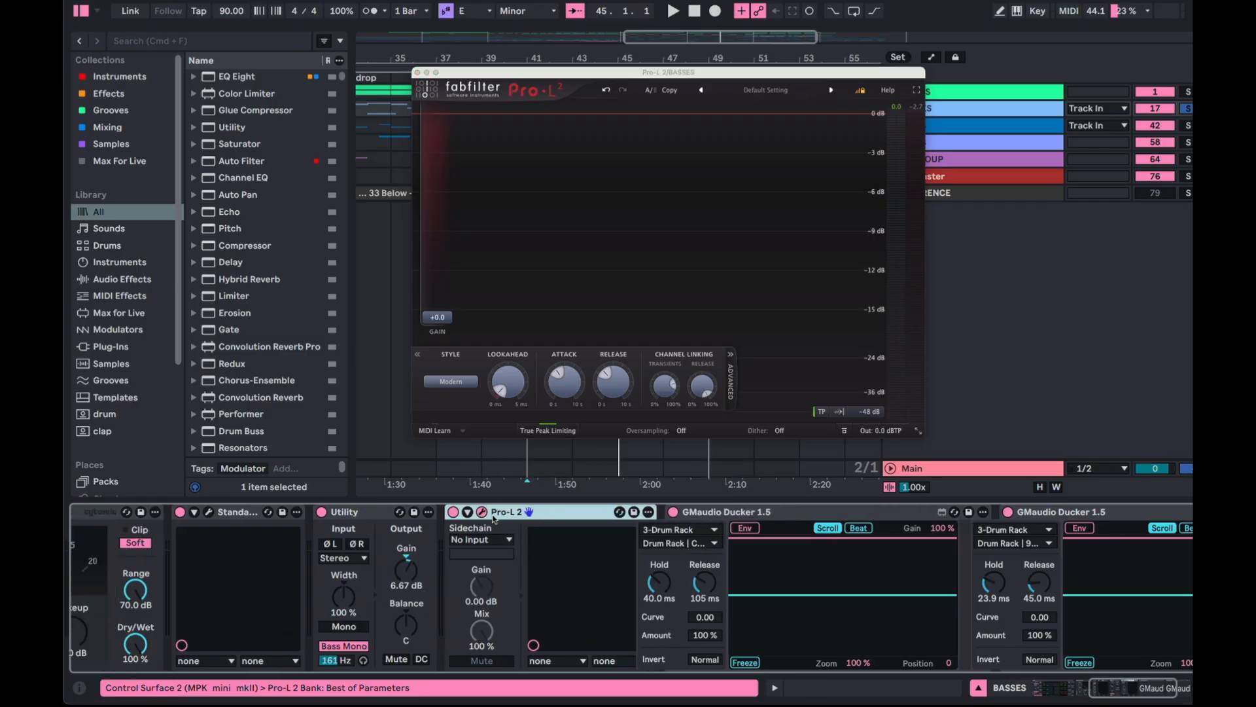
pyautogui.click(437, 320)
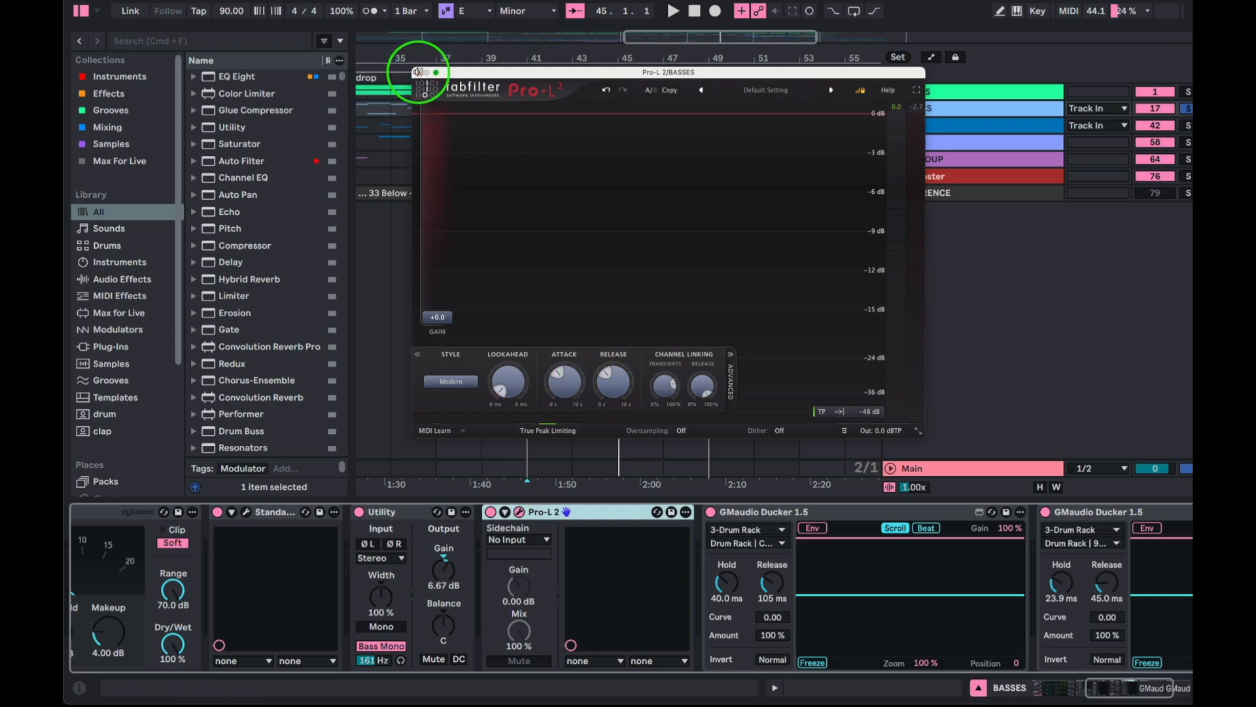
pyautogui.click(419, 538)
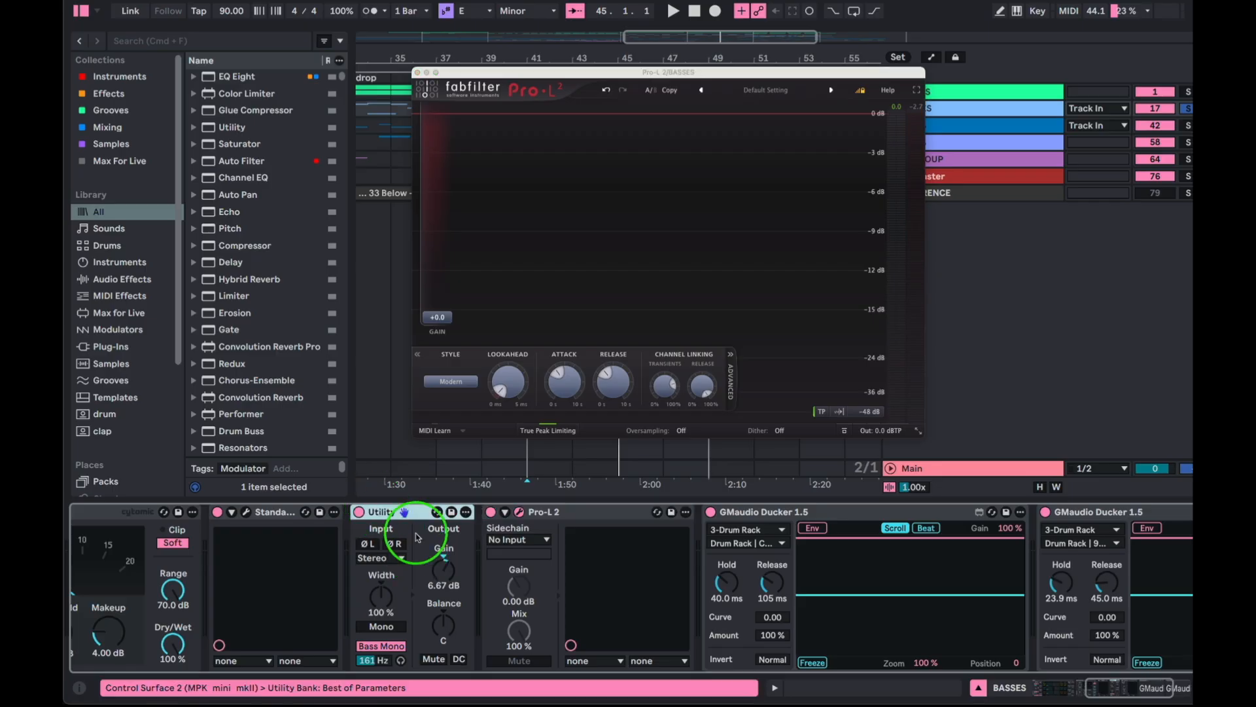
pyautogui.click(441, 569)
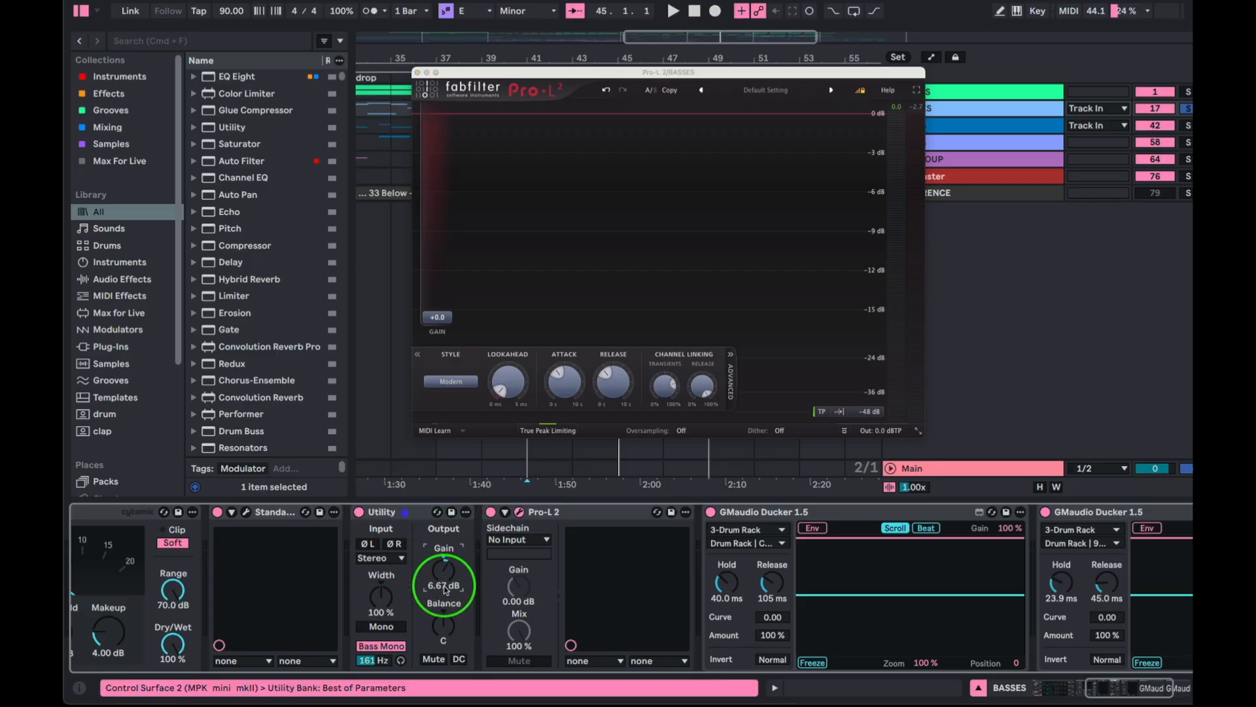
# - Unfold the BASSES group and examine the gain staging from the Glue Compressor's Makeup to the Utility's Gain ahead of Pro-L 2
pyautogui.moveTo(781, 73); pyautogui.dragTo(558, 119)
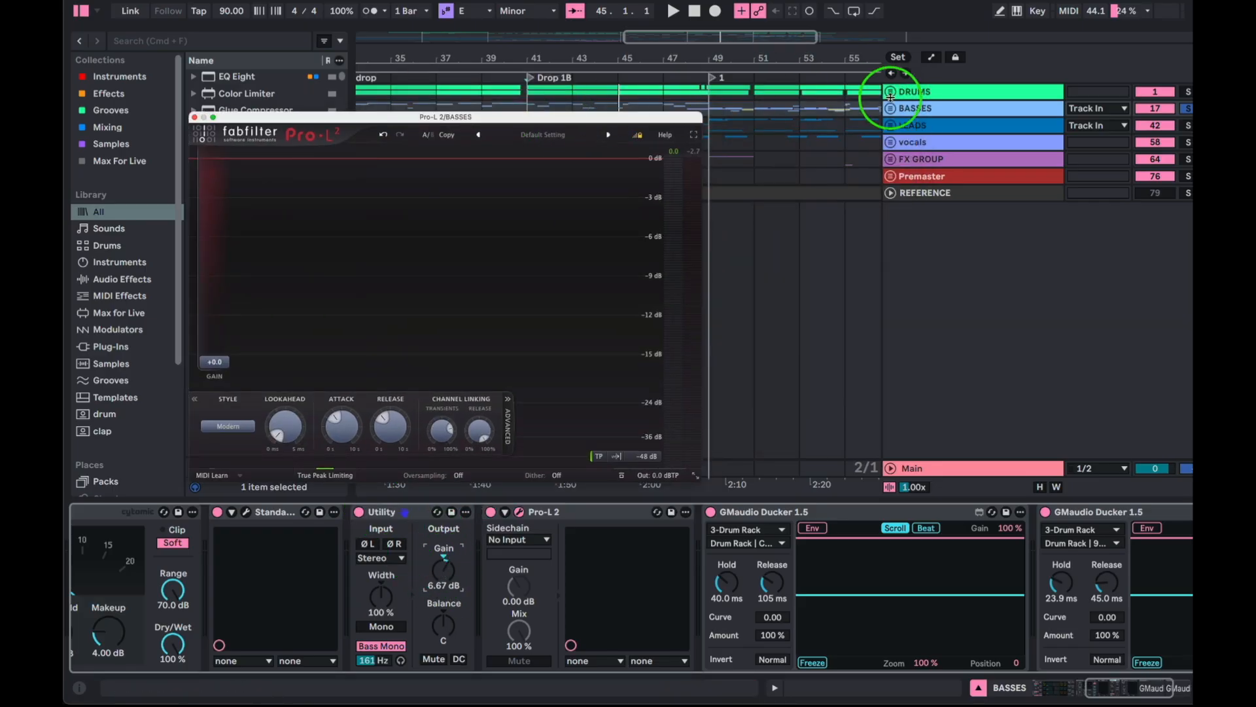
pyautogui.click(891, 108)
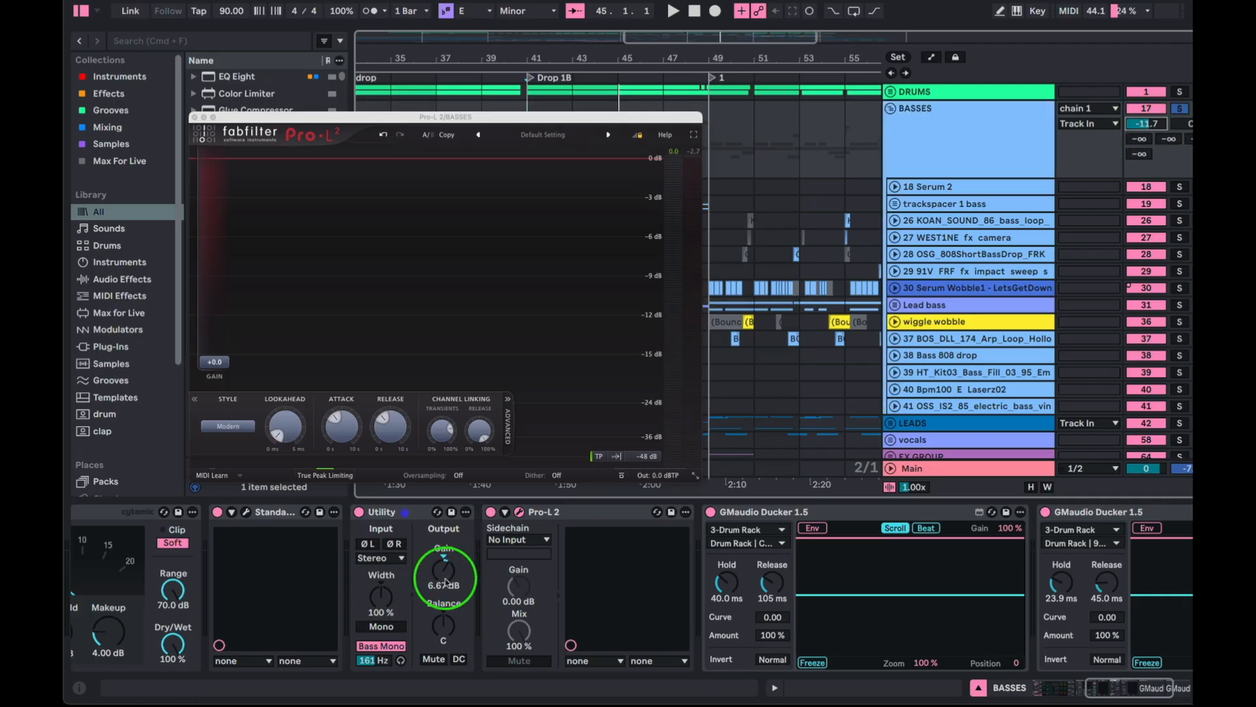
pyautogui.click(445, 571)
pyautogui.hscroll(-3, 311, 619)
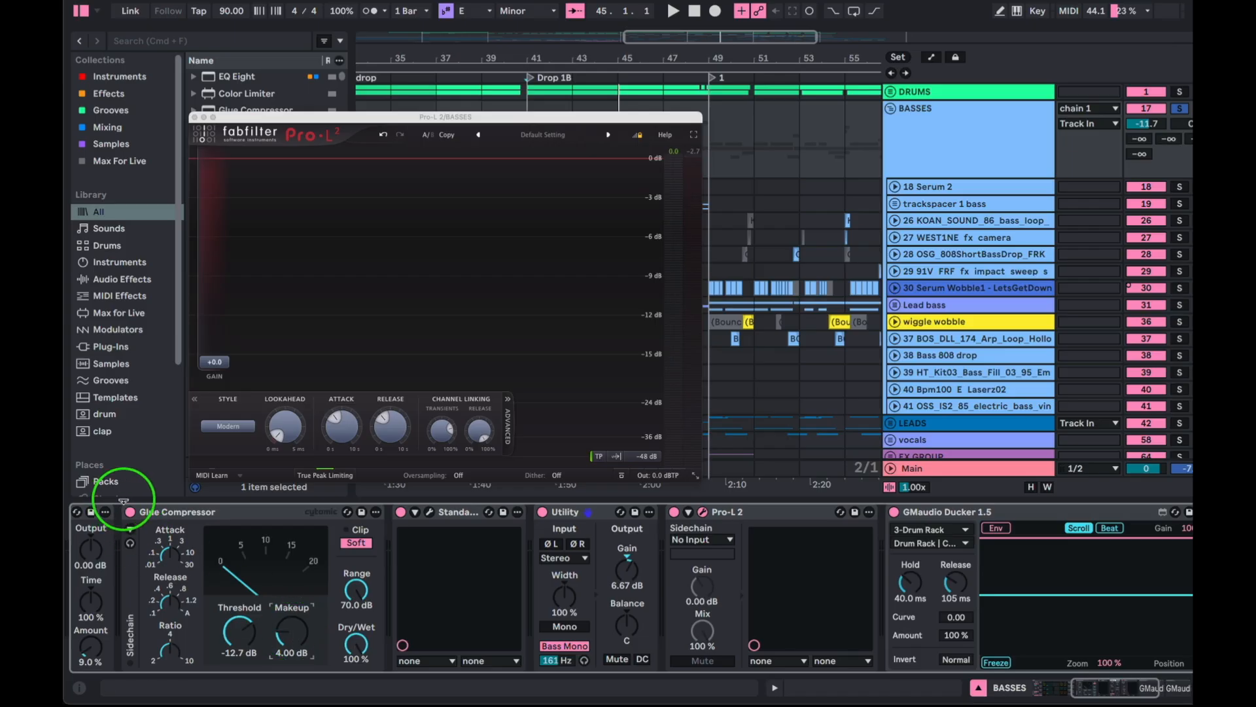
pyautogui.click(226, 514)
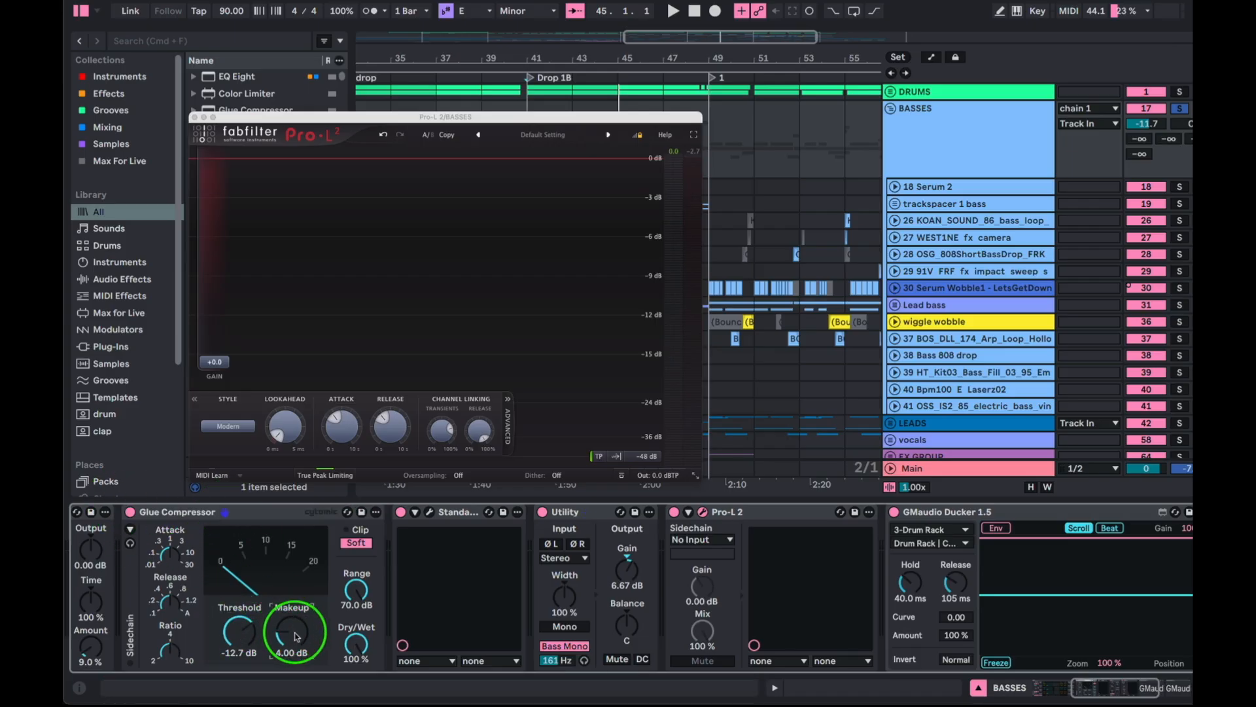
pyautogui.hscroll(4, 481, 534)
pyautogui.click(386, 512)
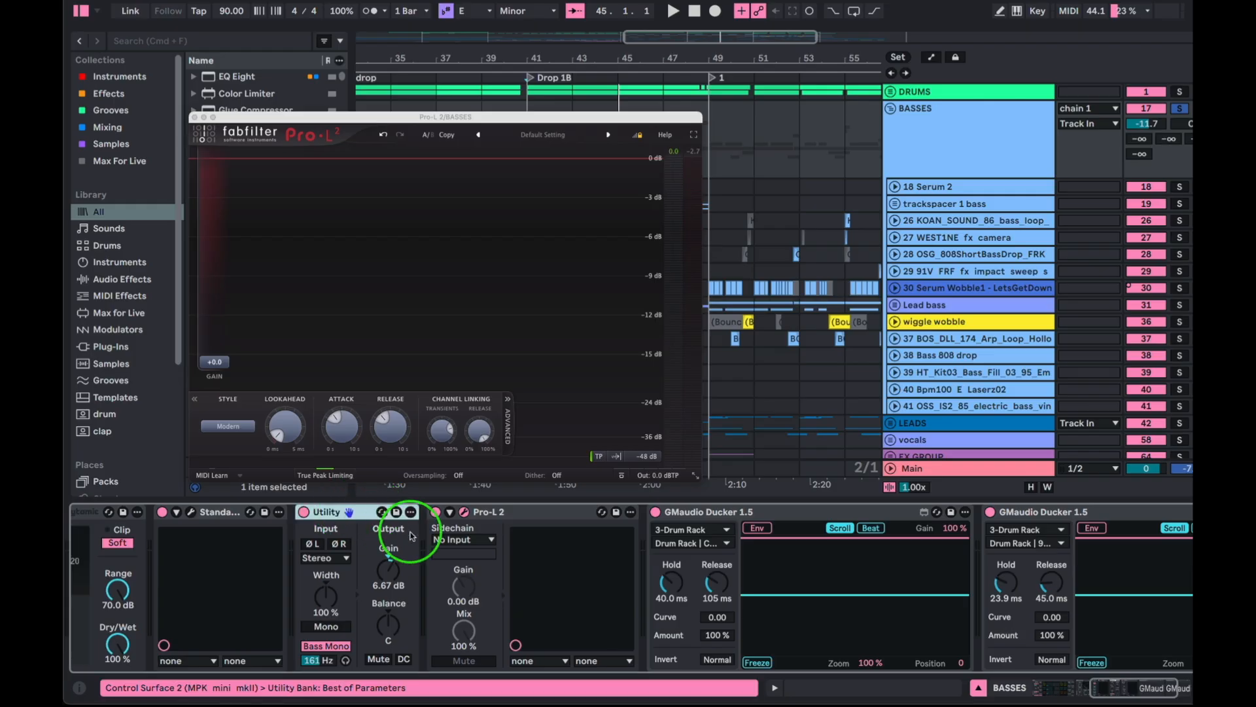
# - Review the individual bass tracks inside the BASSES group and reselect the group track
pyautogui.moveTo(415, 118); pyautogui.dragTo(485, 88)
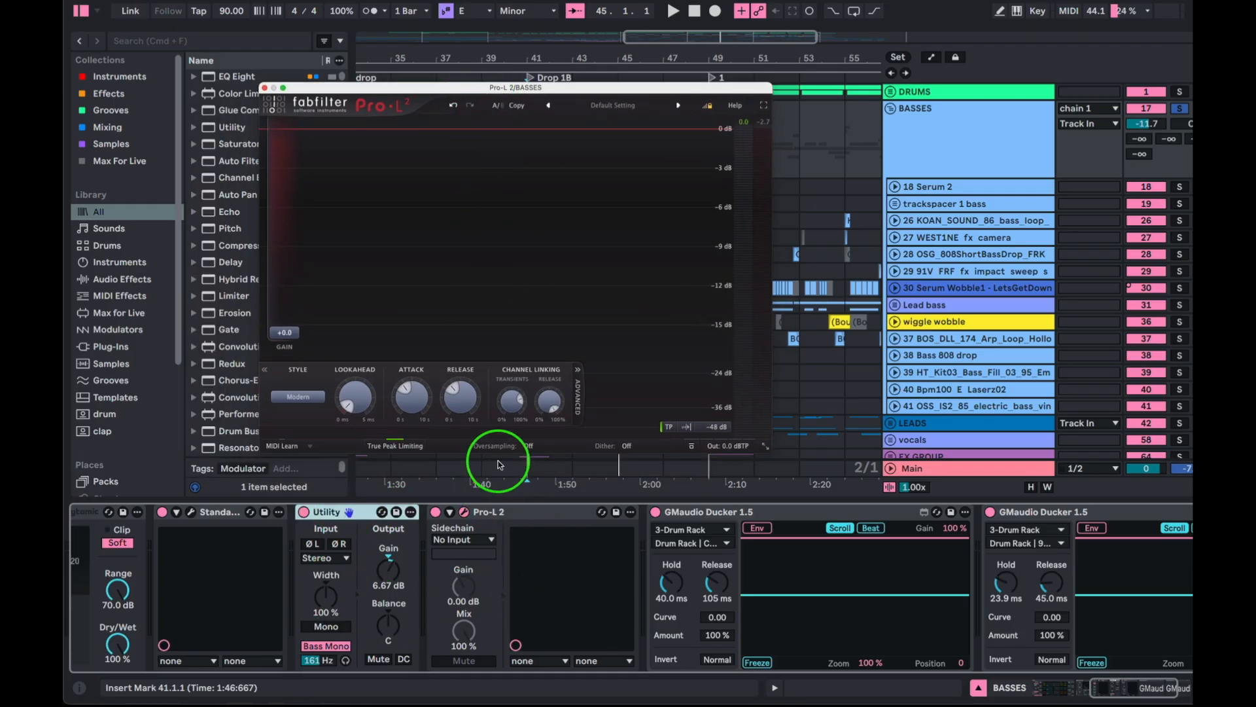
pyautogui.click(965, 240)
pyautogui.click(961, 256)
pyautogui.click(959, 271)
pyautogui.click(955, 220)
pyautogui.click(950, 135)
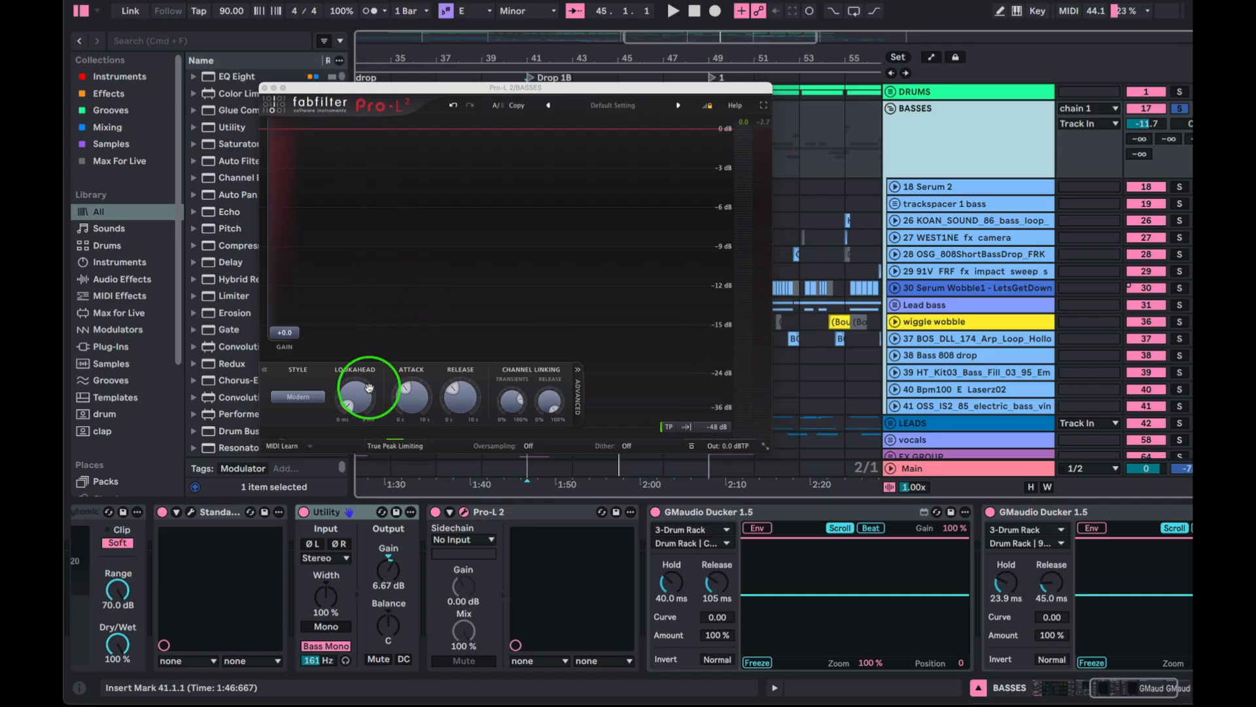
# - Play BASSES from bar 41 through Pro-L 2 to watch its gain reduction, and close the plug-in window
pyautogui.moveTo(494, 89); pyautogui.dragTo(515, 165)
pyautogui.press('space')
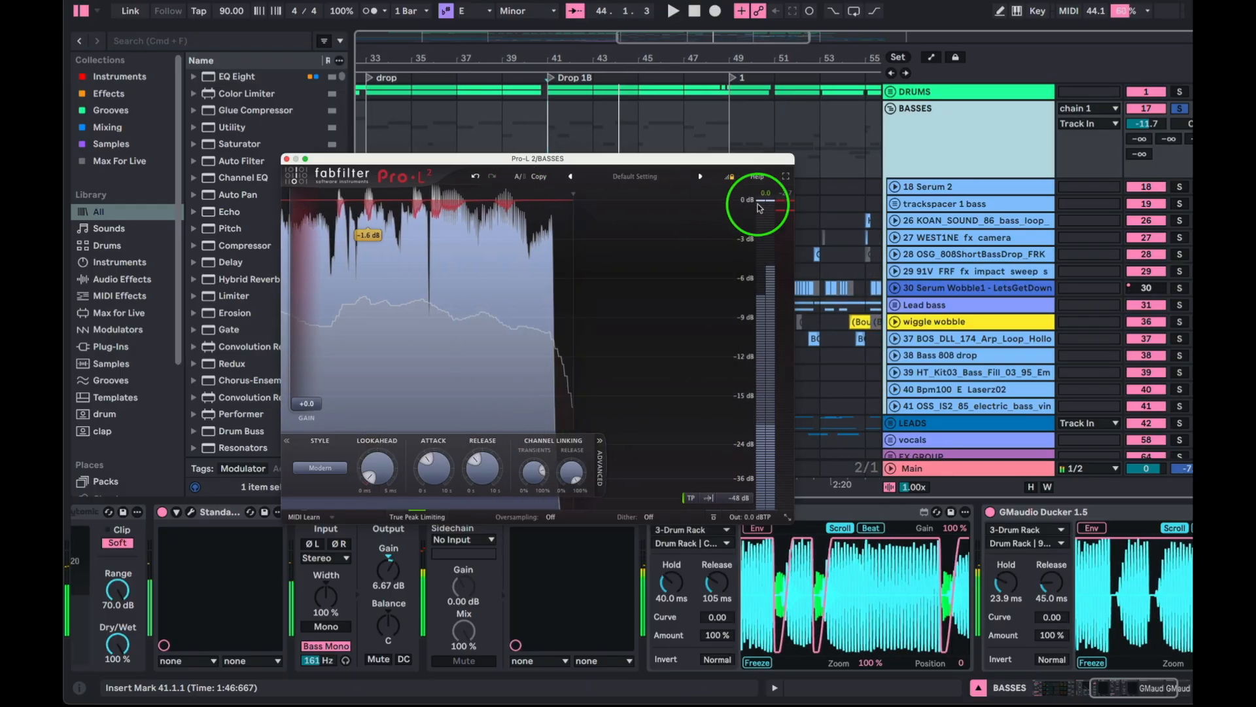
pyautogui.click(288, 159)
# - Examine the two GMaudio Ducker 1.5 devices at the end of the BASSES chain, comparing their Hold and Release settings
pyautogui.hscroll(3, 709, 516)
pyautogui.click(622, 513)
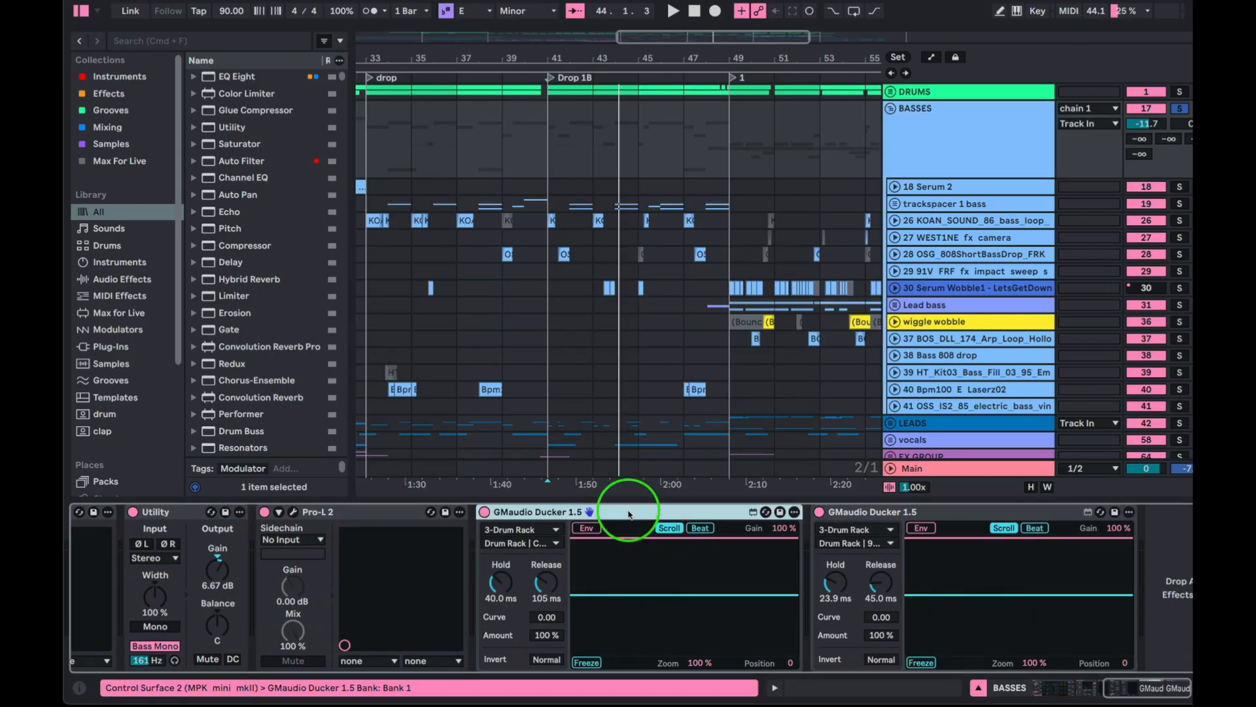
pyautogui.click(953, 509)
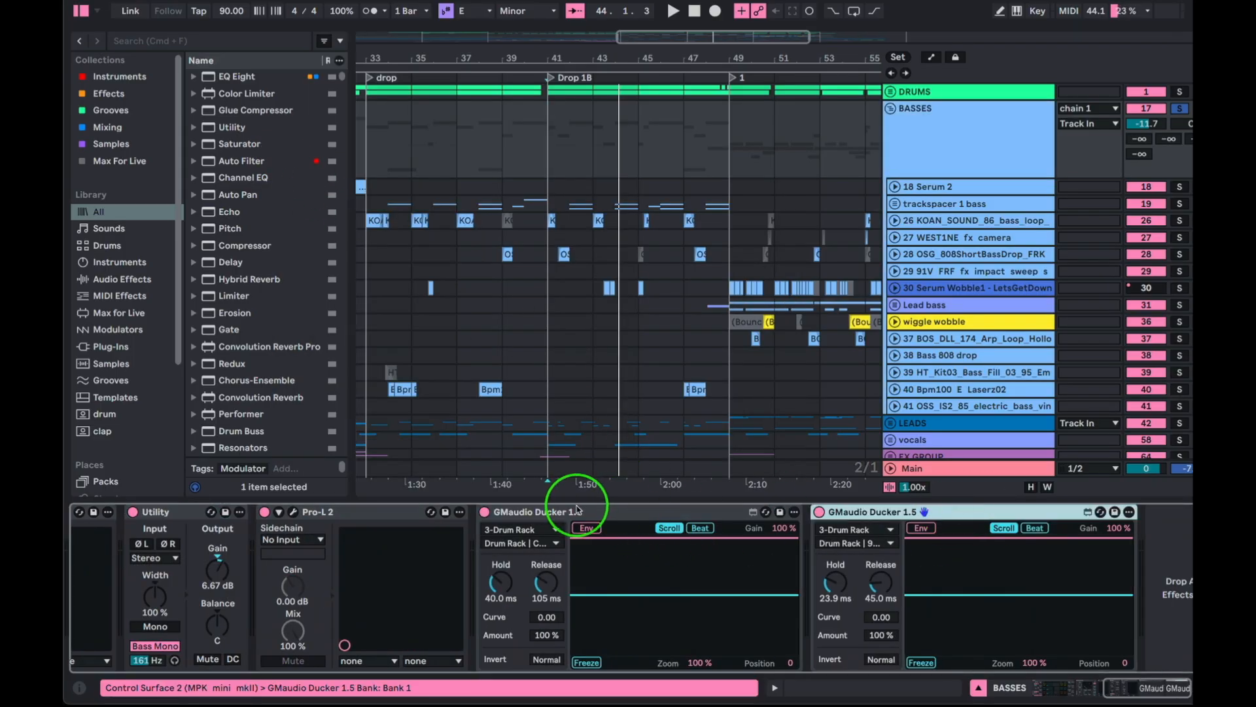
pyautogui.click(578, 509)
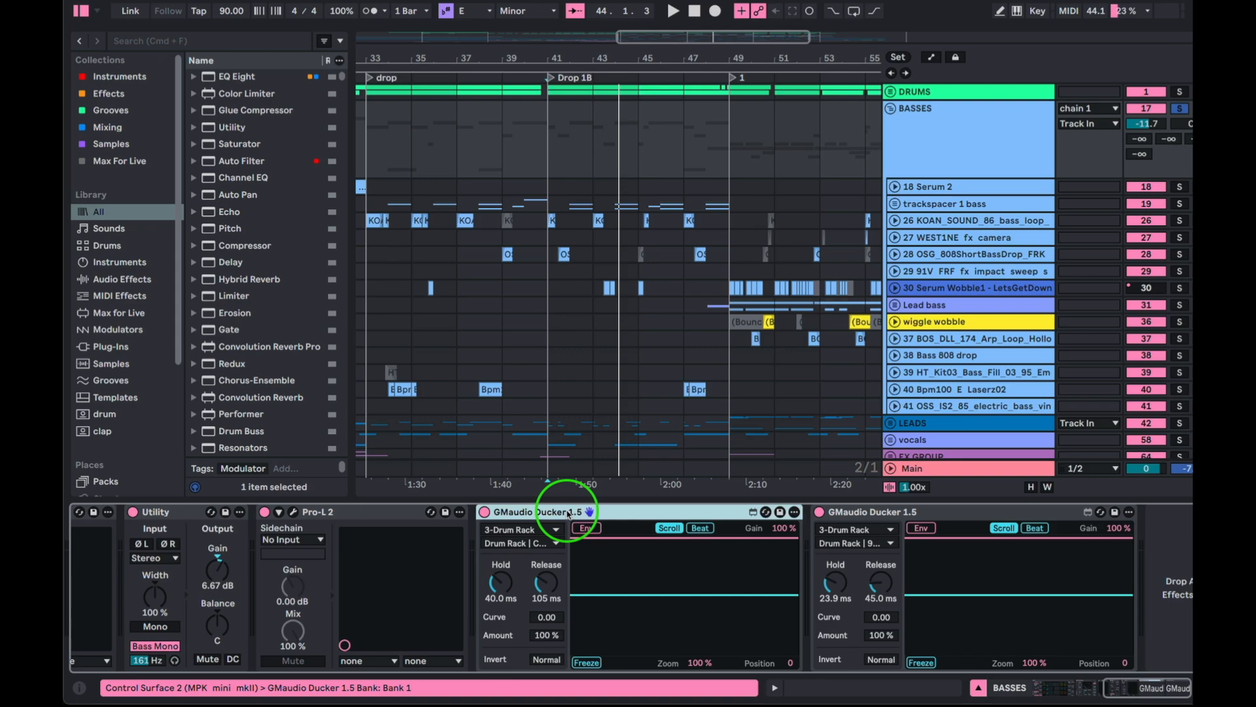
pyautogui.click(920, 512)
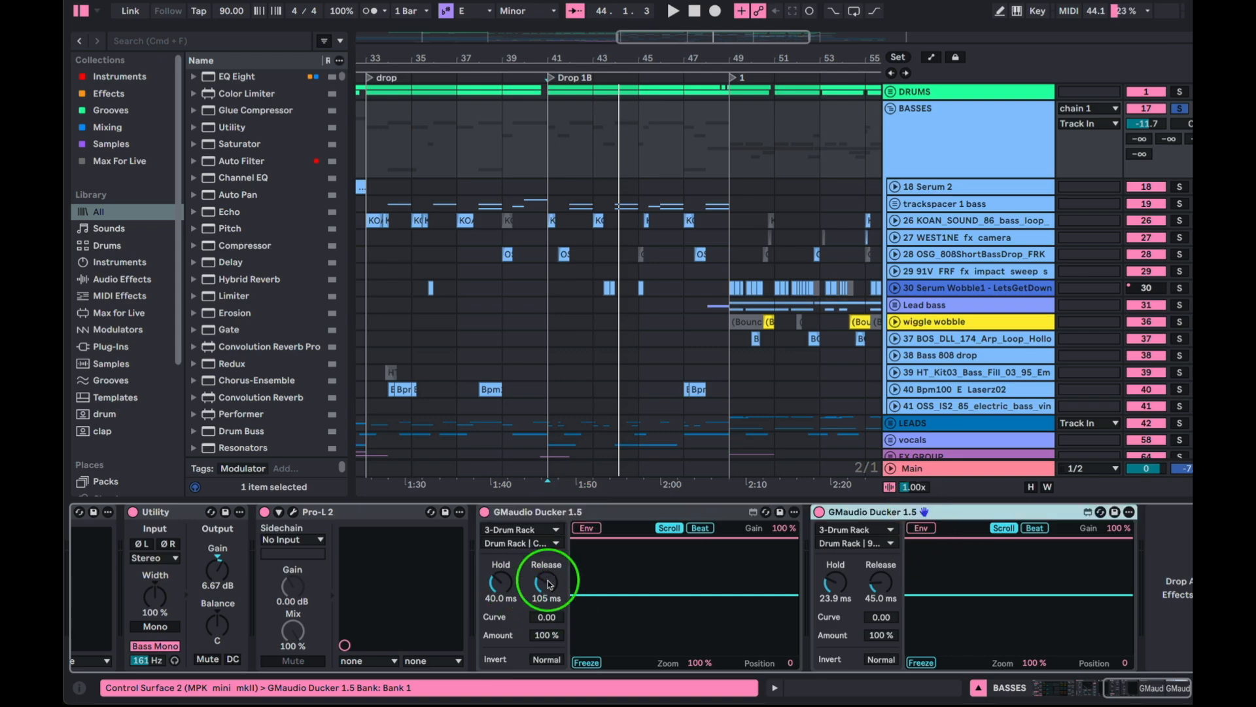
pyautogui.click(533, 511)
pyautogui.click(881, 513)
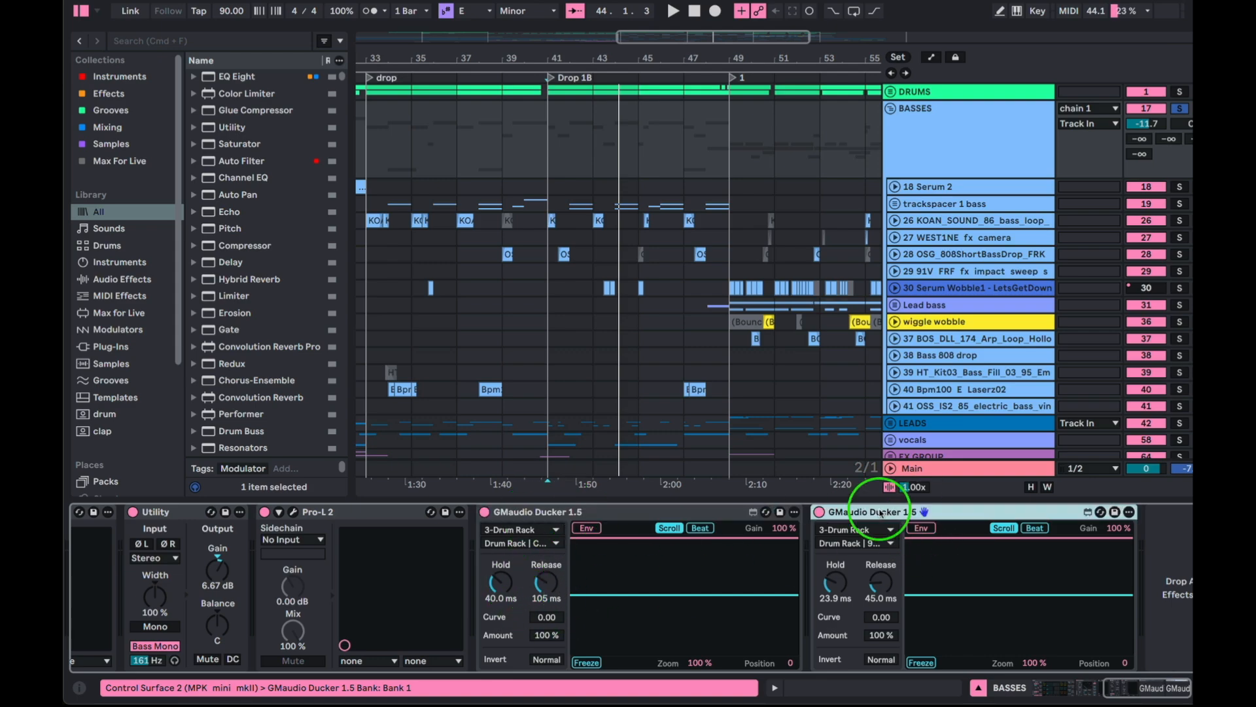
pyautogui.scroll(-2, 751, 210)
pyautogui.click(596, 511)
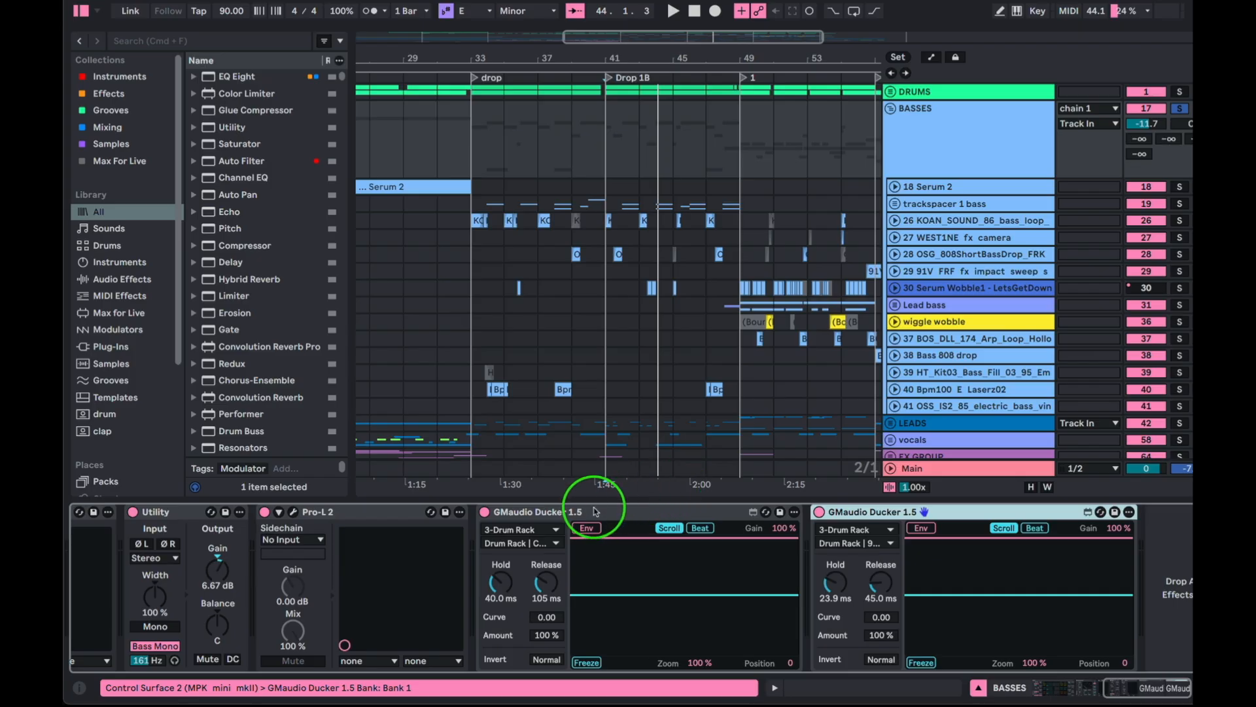
# - Fold the BASSES group and open the Pro-Q 3 equalizer in the LEADS chain
pyautogui.click(925, 129)
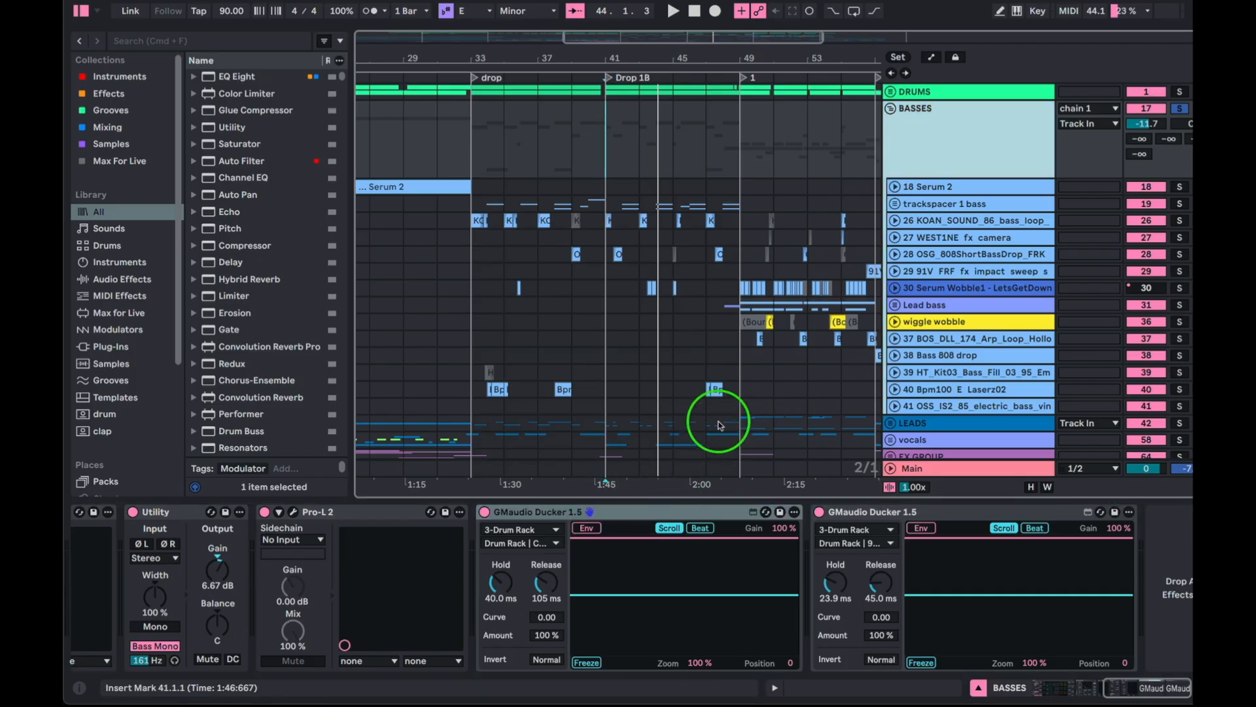
pyautogui.click(891, 108)
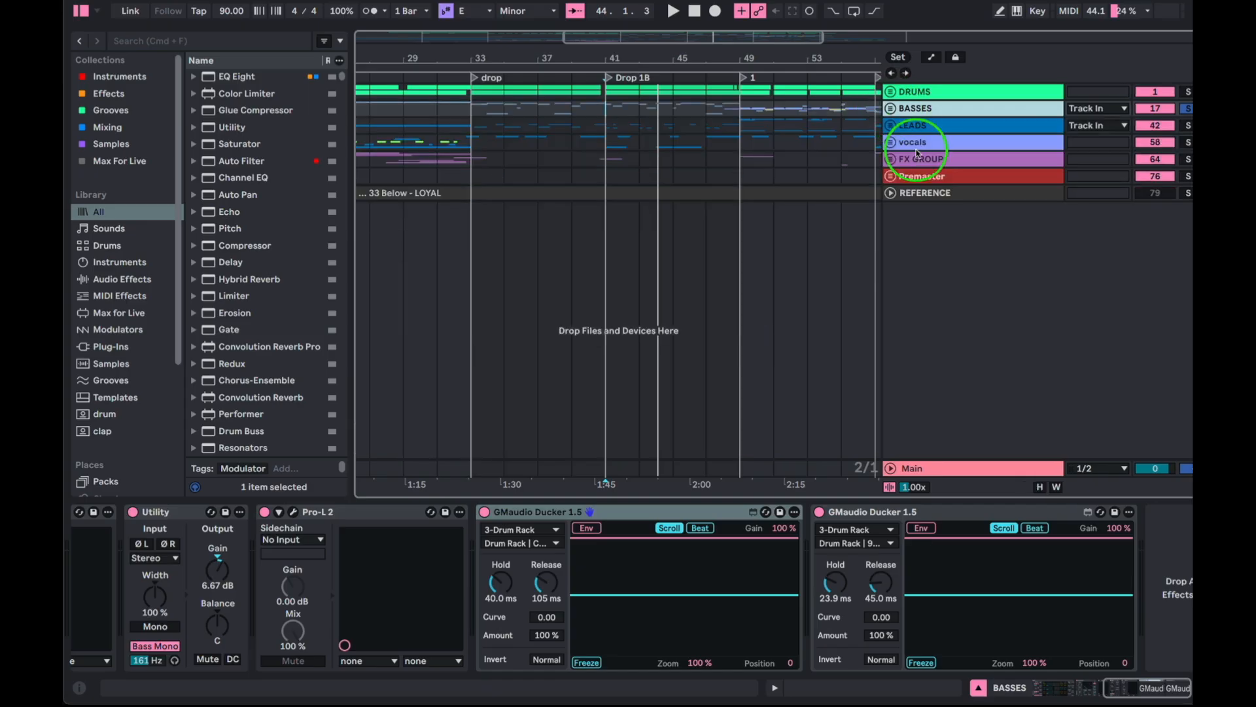
pyautogui.click(919, 130)
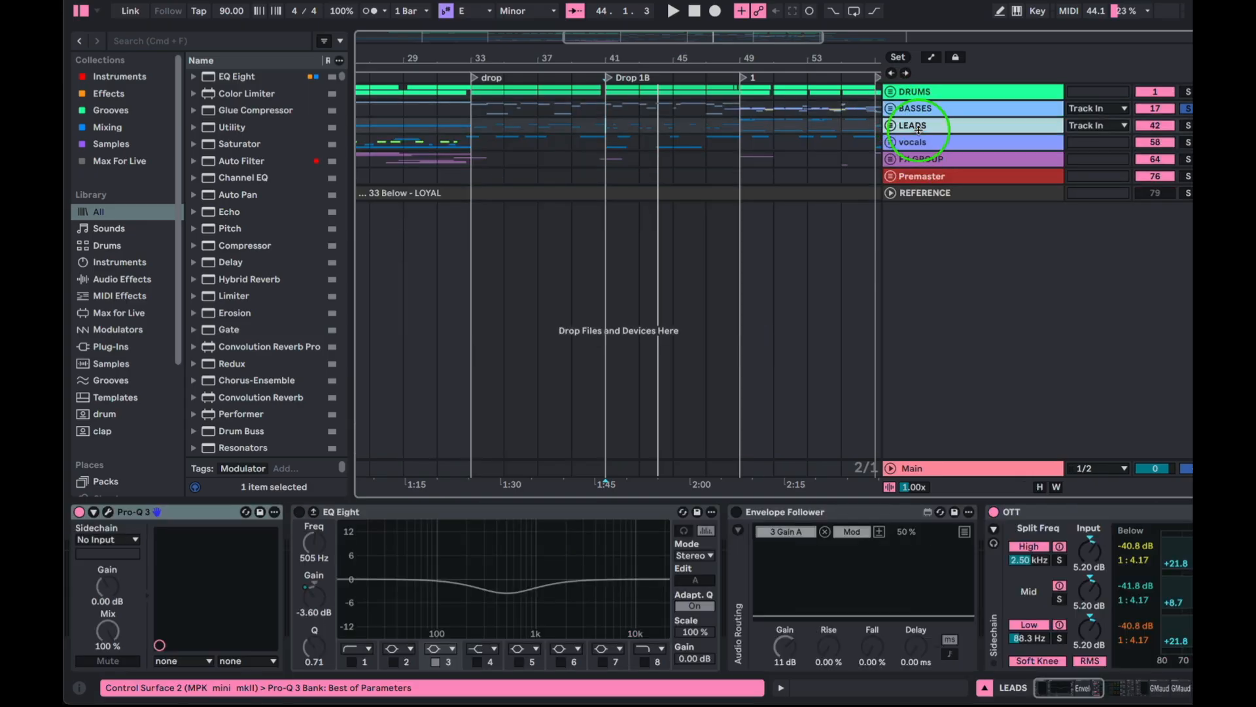
pyautogui.click(109, 513)
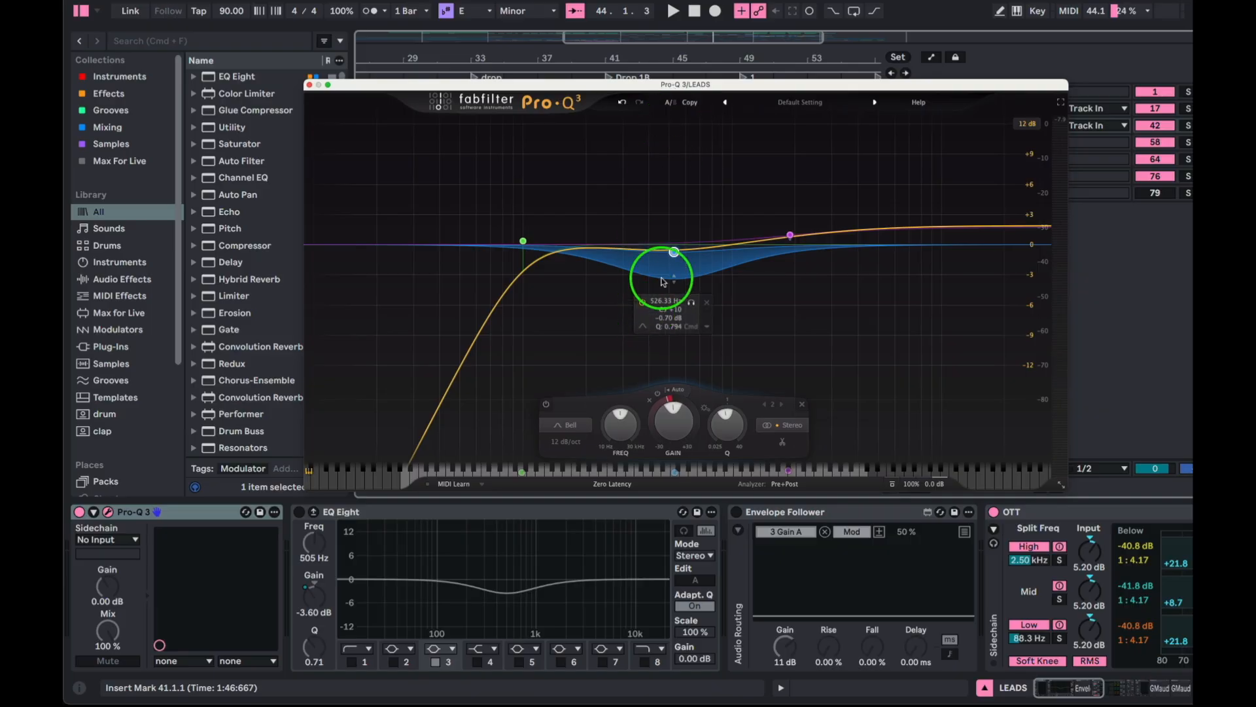
pyautogui.moveTo(556, 84); pyautogui.dragTo(594, 70)
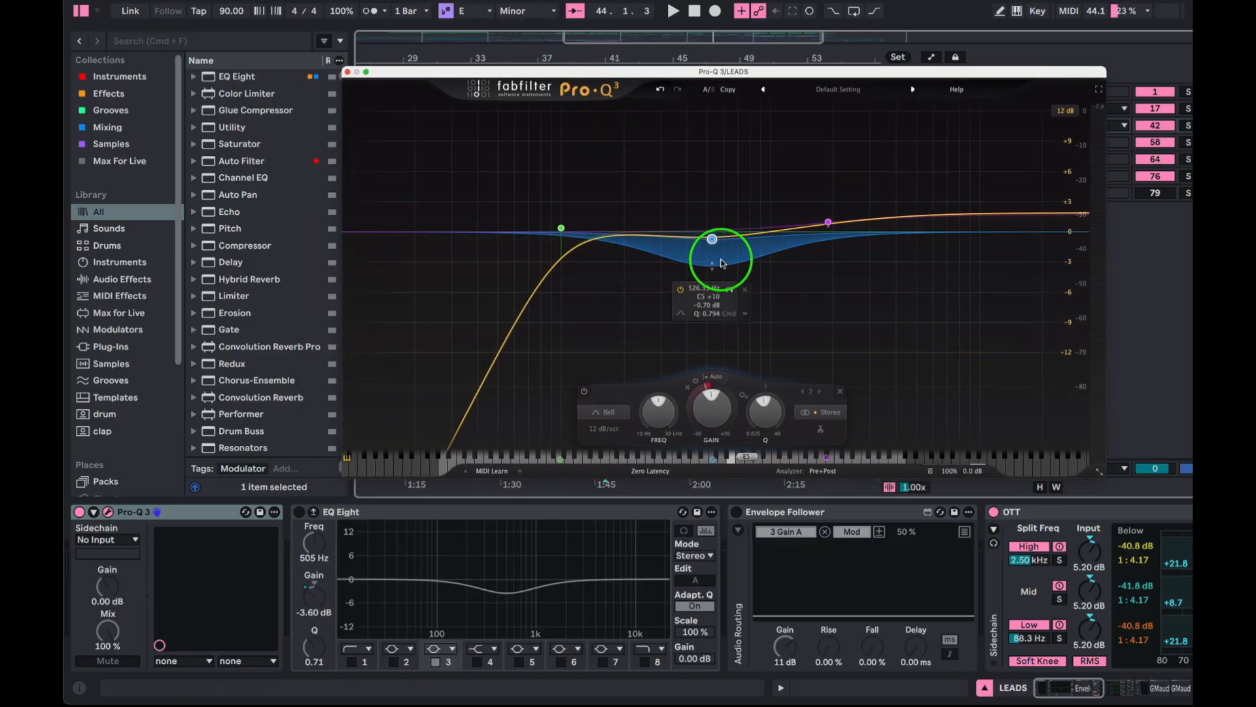
pyautogui.moveTo(686, 73); pyautogui.dragTo(704, 61)
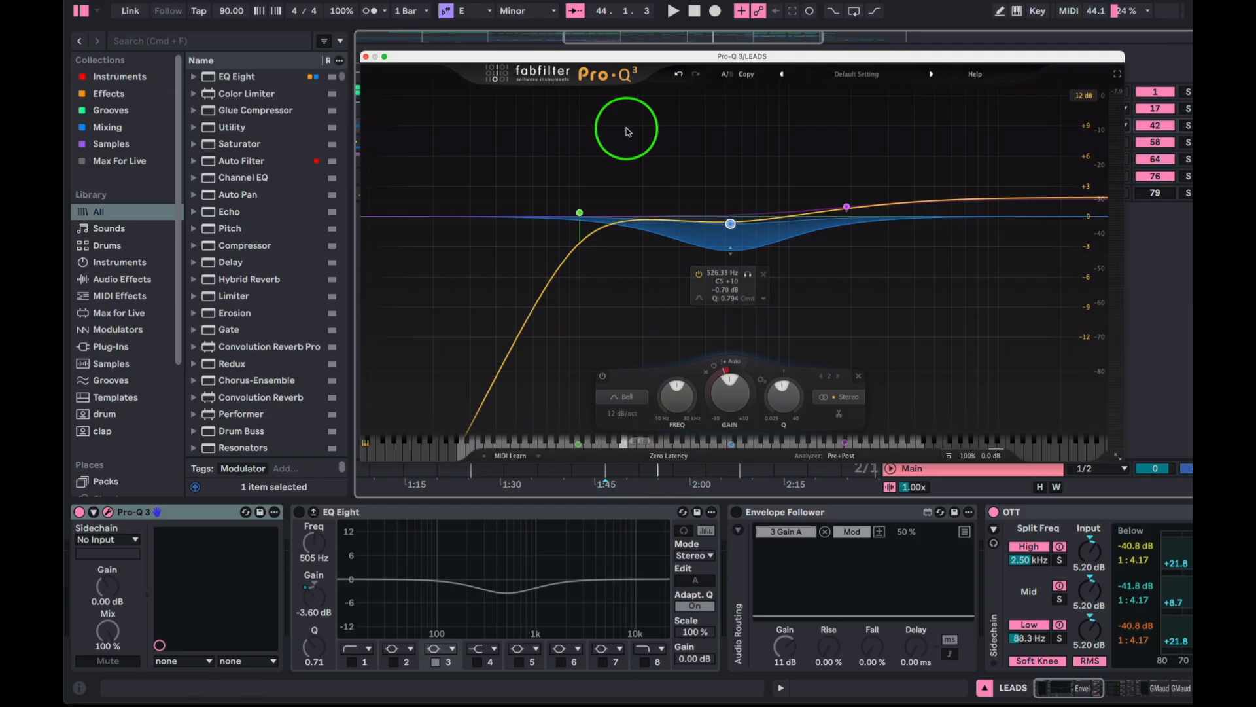
# - Add a dynamic bell band at about 3.6 kHz in Pro-Q 3 with a deep downward range and about -0.24 dB gain
pyautogui.click(904, 237)
pyautogui.rightClick(904, 236)
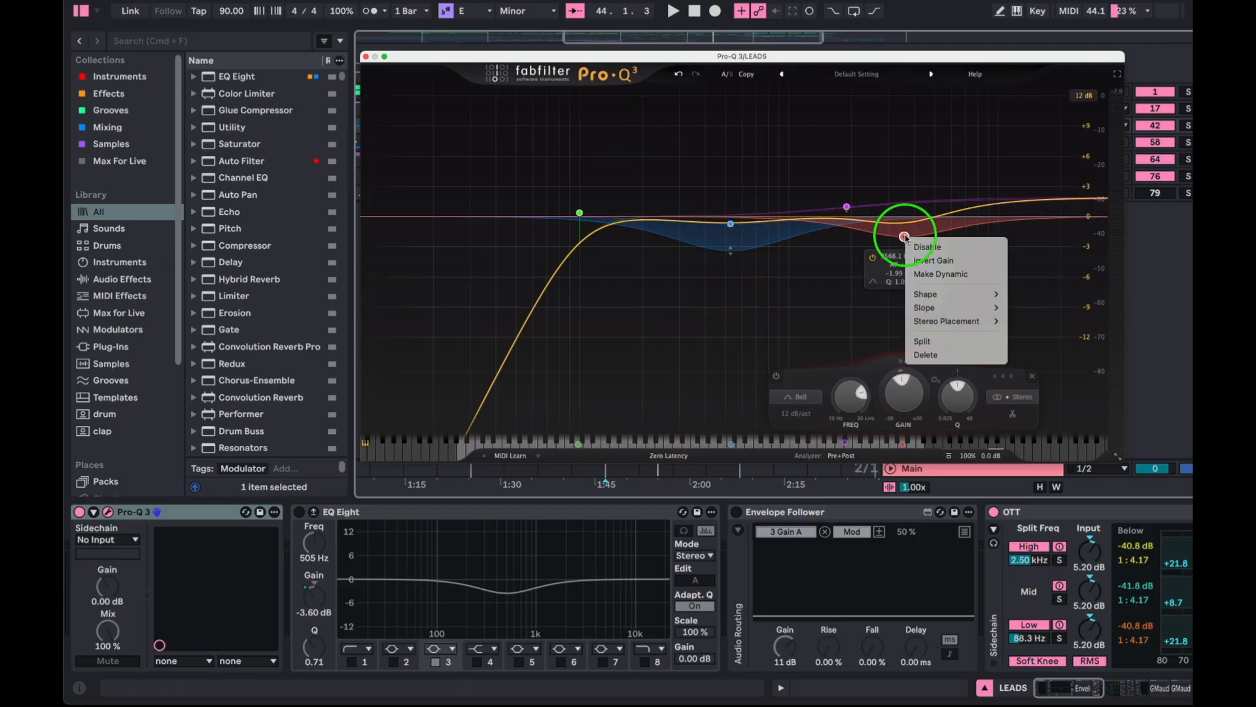
pyautogui.click(930, 275)
pyautogui.moveTo(904, 247); pyautogui.dragTo(904, 289)
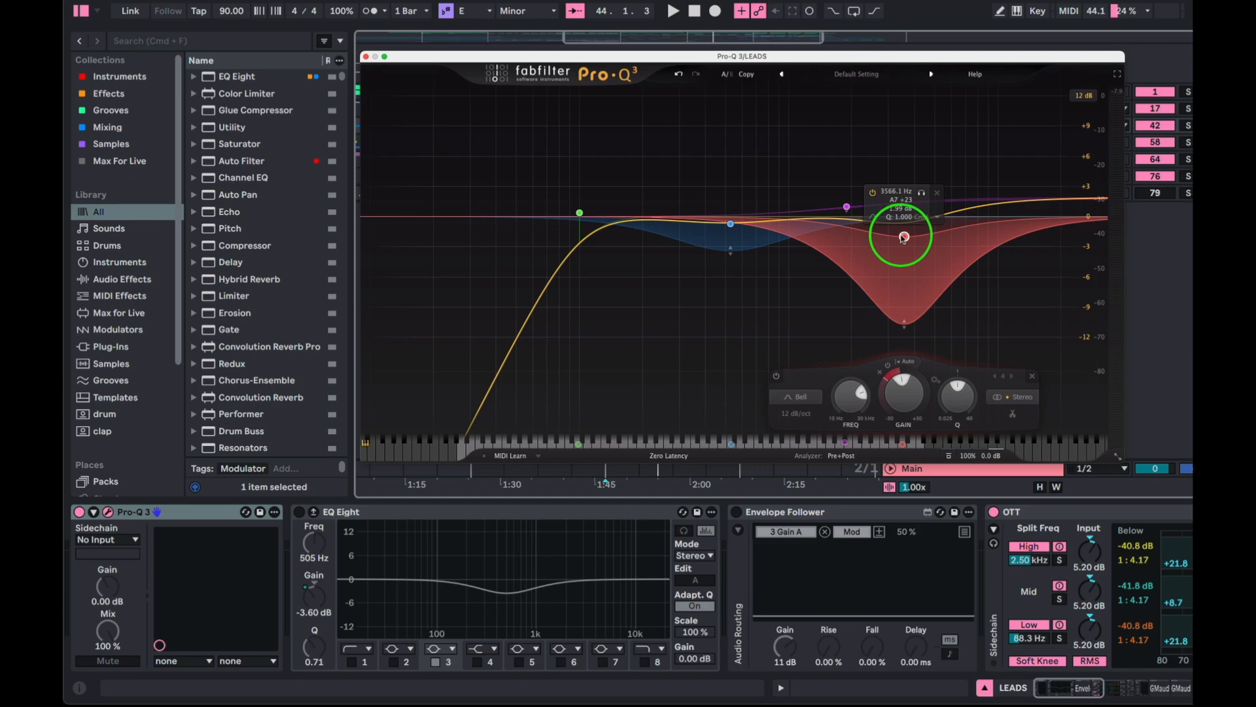
pyautogui.moveTo(904, 237); pyautogui.dragTo(904, 221)
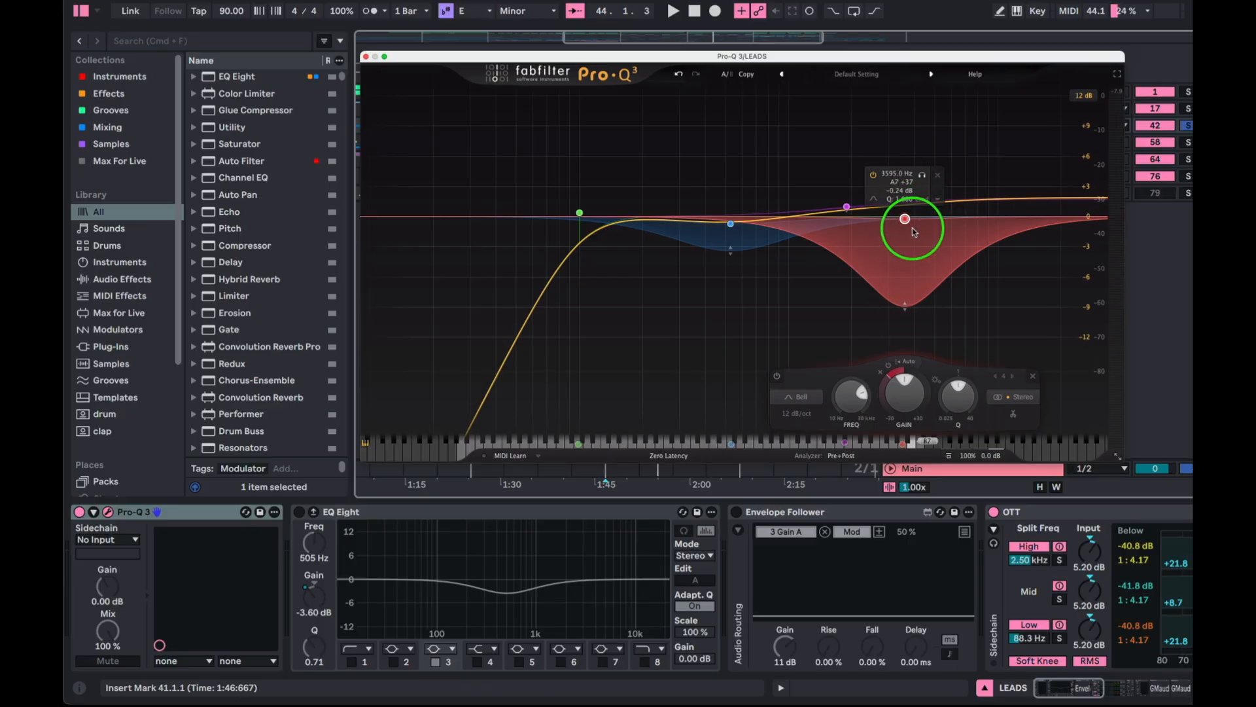
# - Play LEADS, move the dynamic band to about 995 Hz at -3.23 dB, and flip its dynamic range to a strong upward boost
pyautogui.press('space')
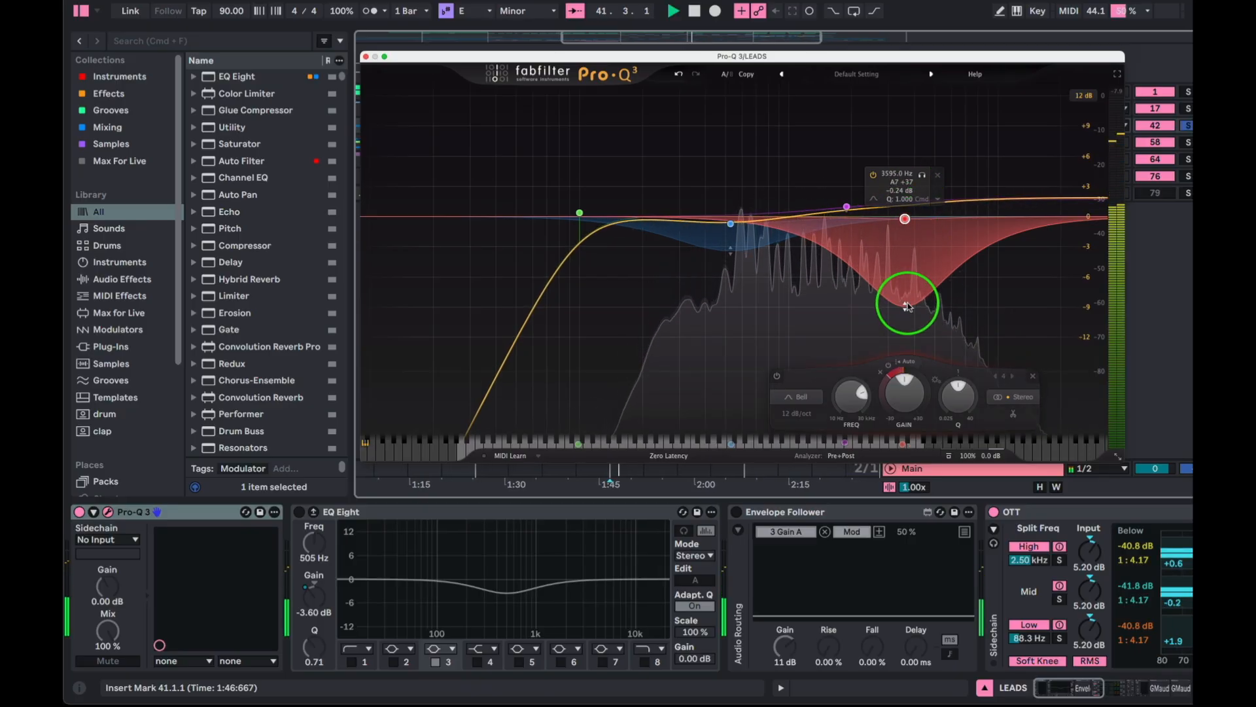
pyautogui.moveTo(905, 217); pyautogui.dragTo(788, 228)
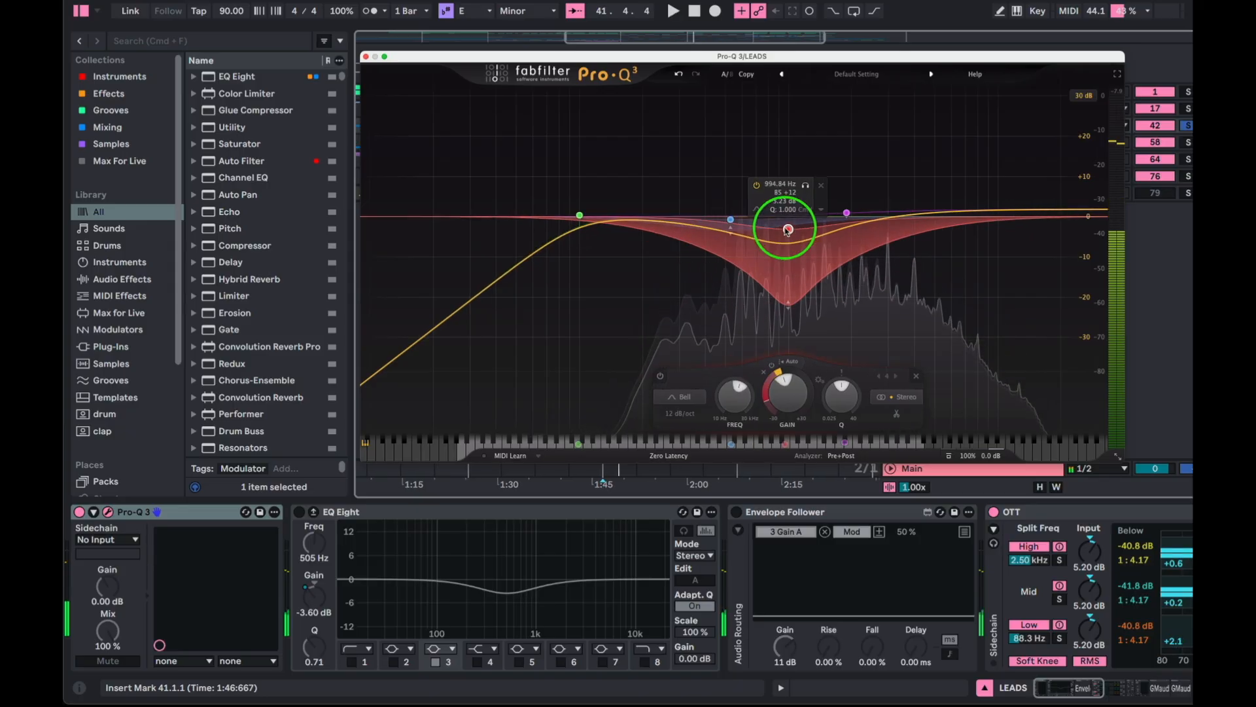
pyautogui.moveTo(788, 303); pyautogui.dragTo(791, 118)
# - Play LEADS again and lower the dynamic band into a deep cut at about 1.17 kHz
pyautogui.press('space')
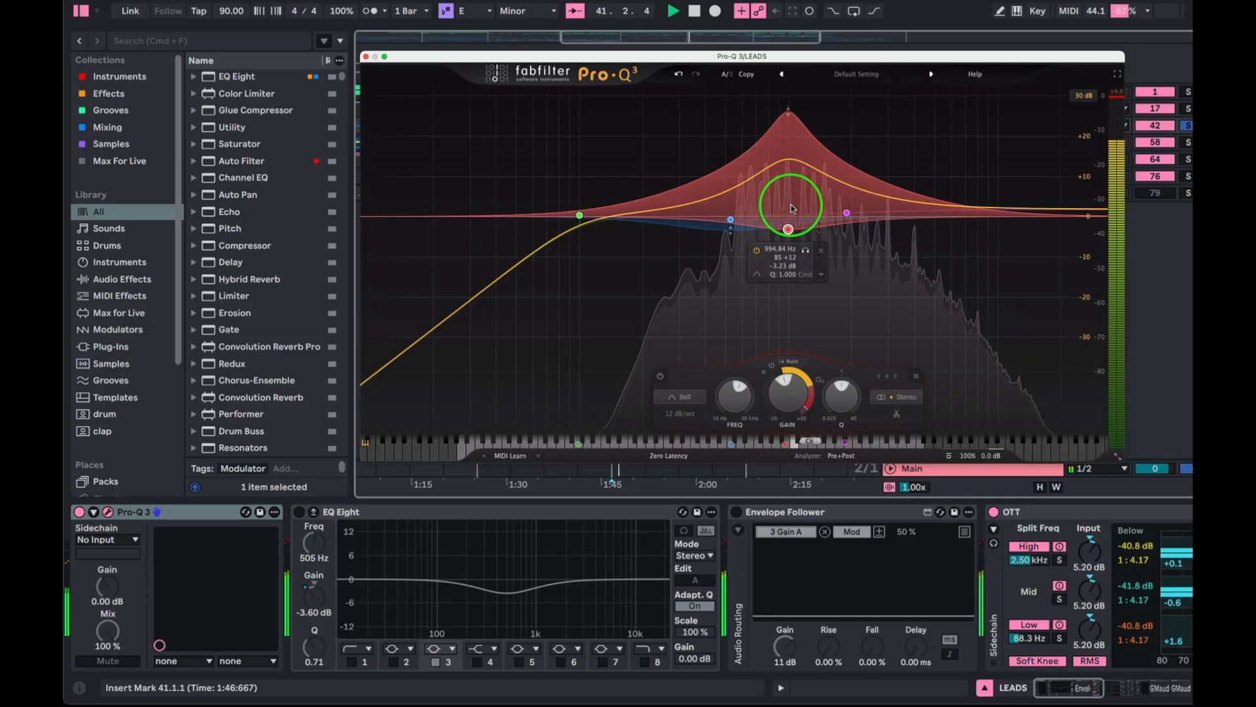
pyautogui.moveTo(789, 227); pyautogui.dragTo(803, 330)
pyautogui.click(981, 377)
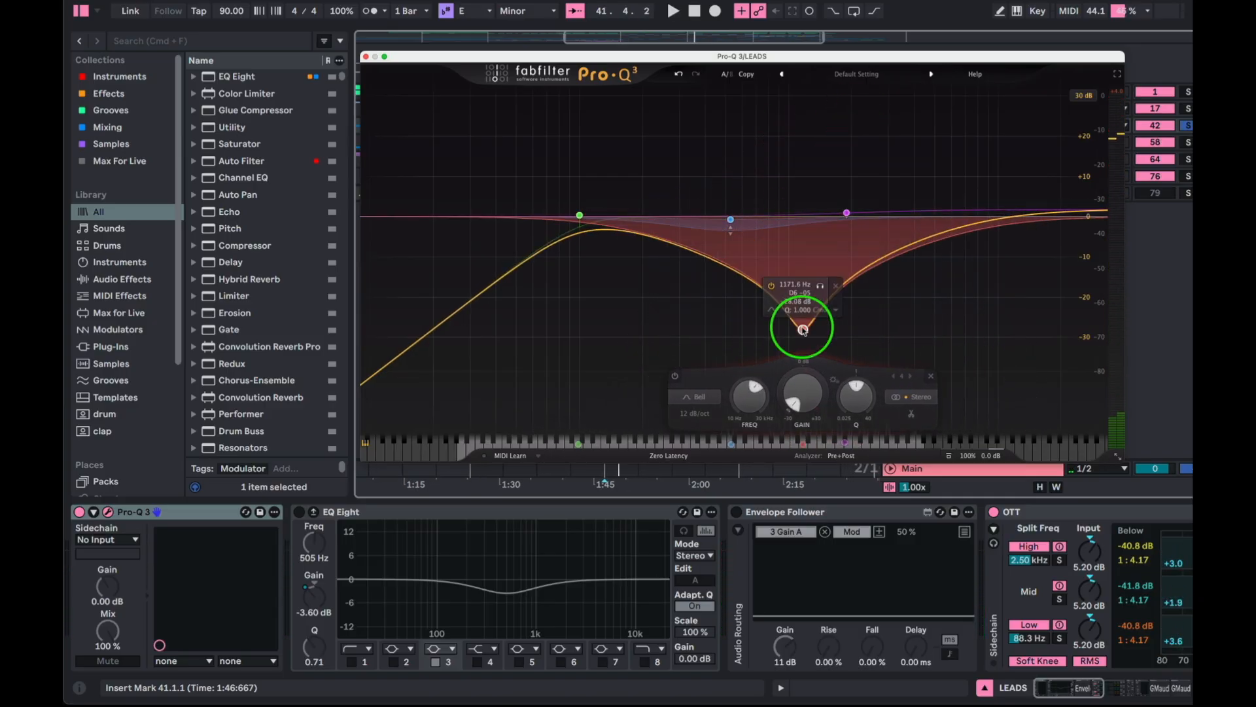
# - Delete the deep-cut dynamic band in Pro-Q 3 after narrowing it, and deepen the downward dynamic range of the remaining mid bell
pyautogui.moveTo(838, 398); pyautogui.dragTo(847, 373)
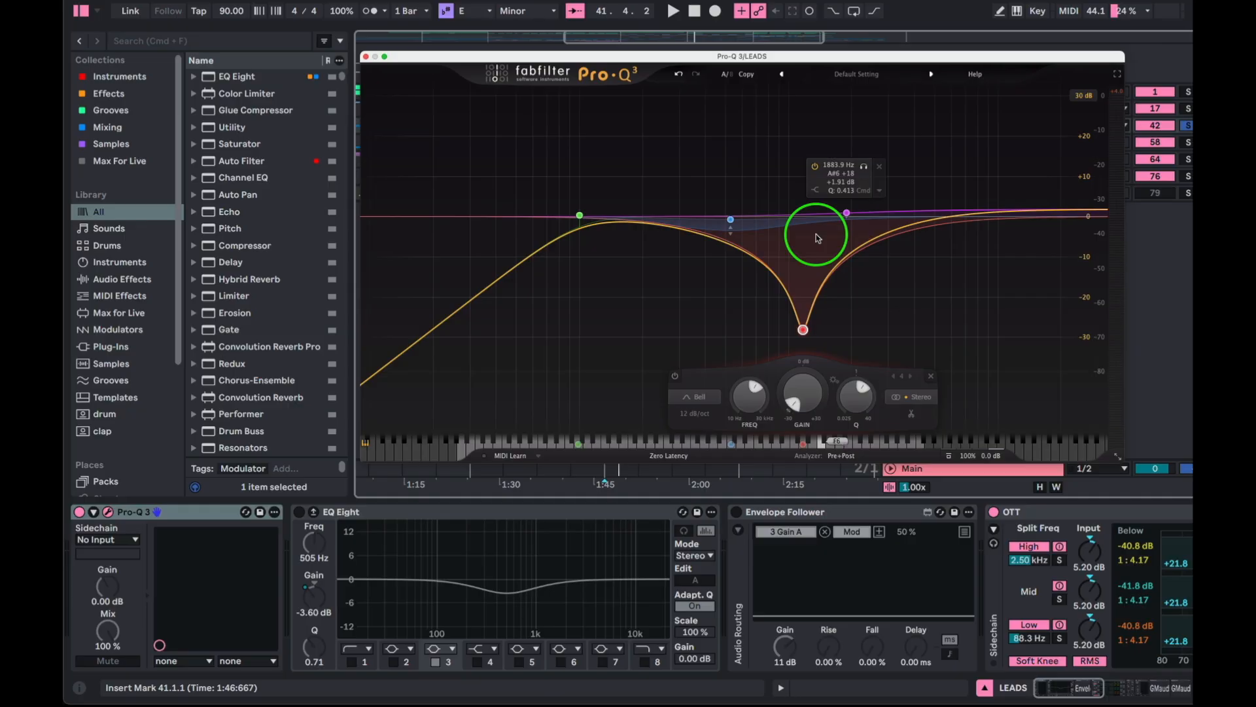
pyautogui.click(930, 375)
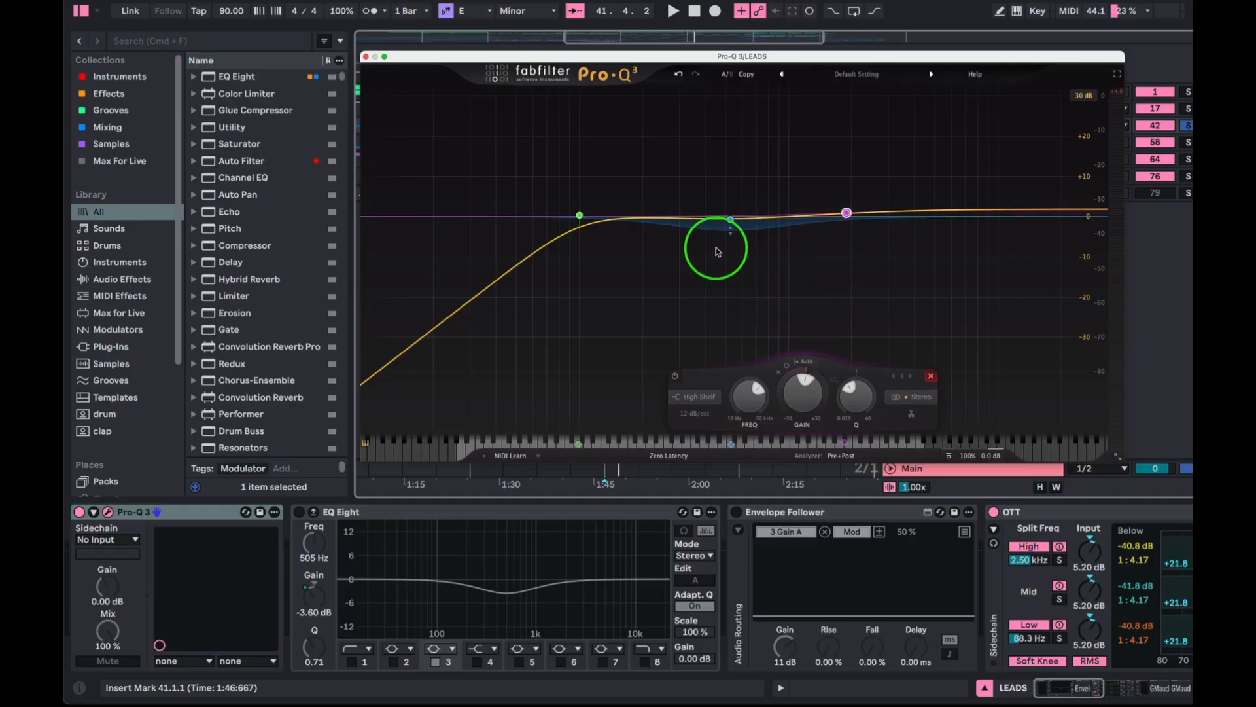
pyautogui.moveTo(730, 232)
pyautogui.mouseDown()
pyautogui.moveTo(734, 289)
pyautogui.moveTo(733, 256)
pyautogui.mouseUp()
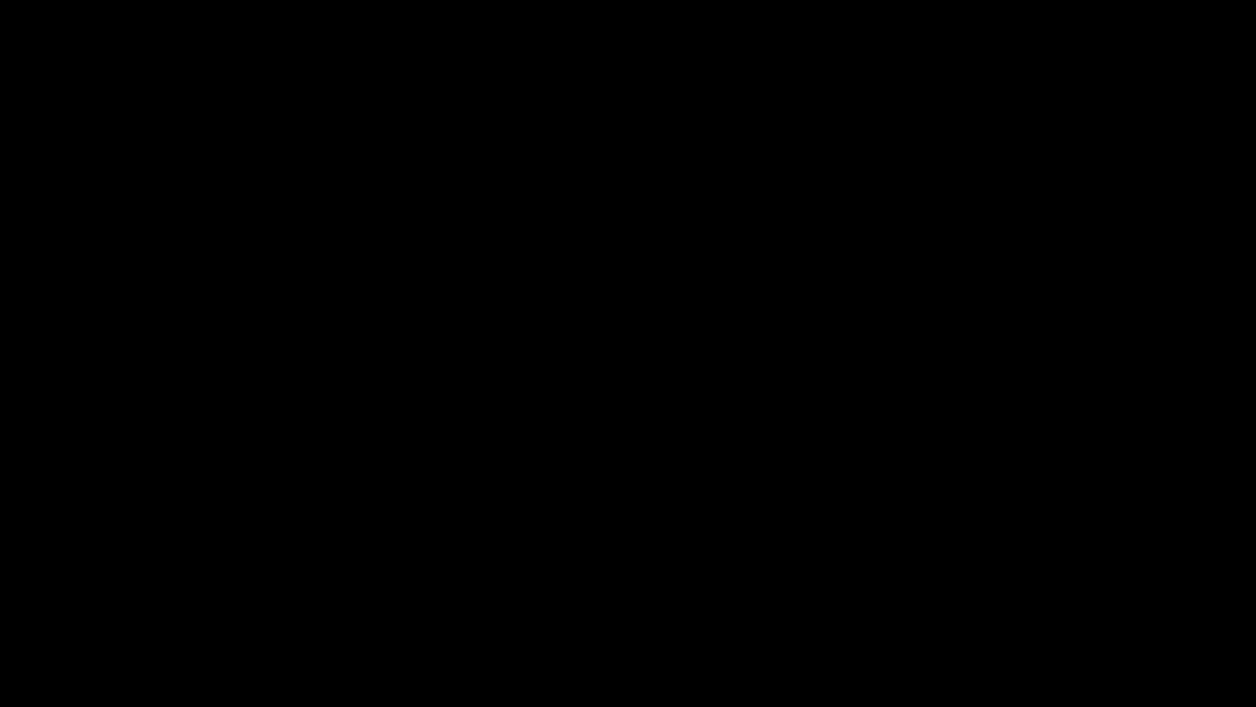
# - Reopen Pro-Q 3 on LEADS, move the low-cut band to about 109 Hz, and close the plug-in window
pyautogui.click(108, 516)
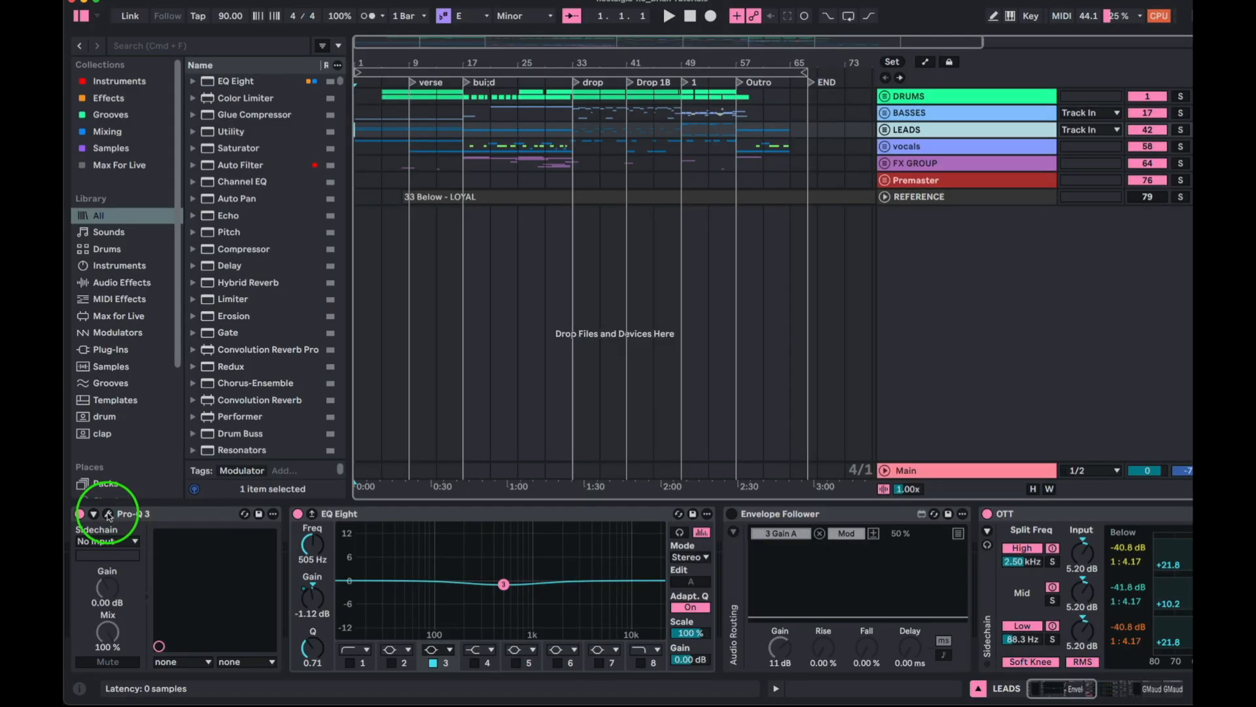
pyautogui.click(108, 514)
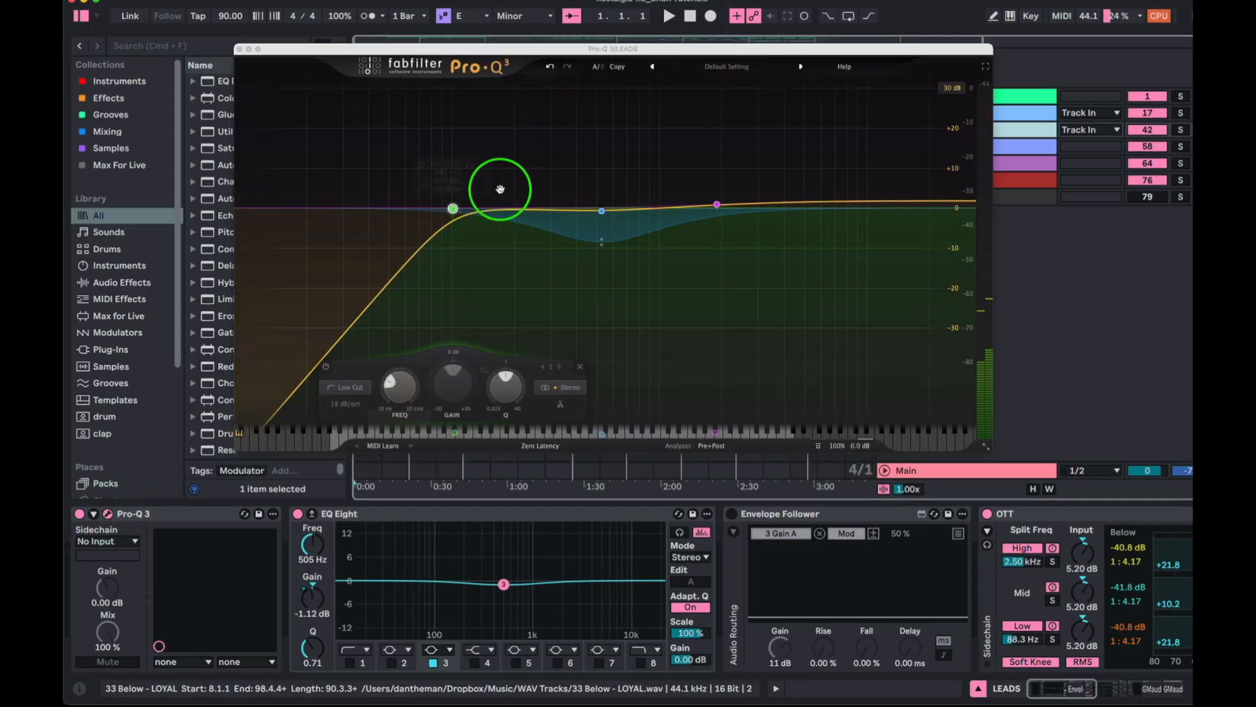
pyautogui.moveTo(454, 207); pyautogui.dragTo(459, 209)
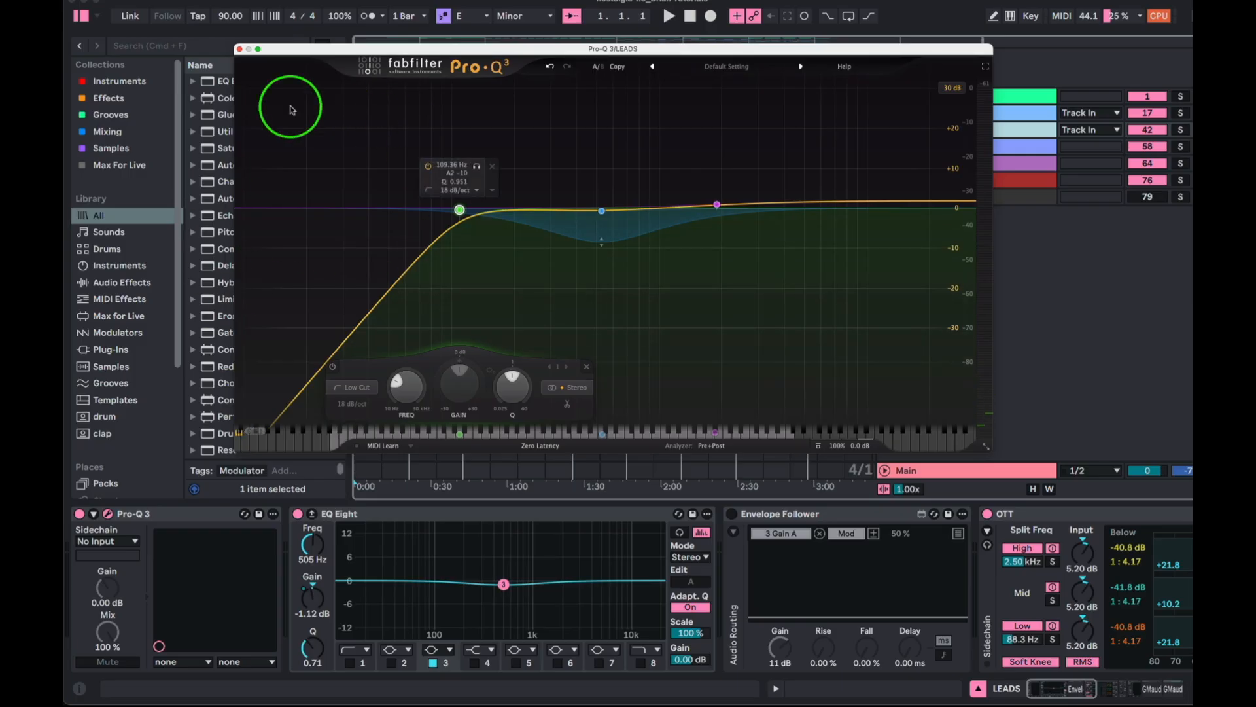
pyautogui.click(239, 49)
# - Unfold the LEADS group, examine the horny track's EQ Eight low cut, and fold the group again
pyautogui.click(885, 130)
pyautogui.click(952, 248)
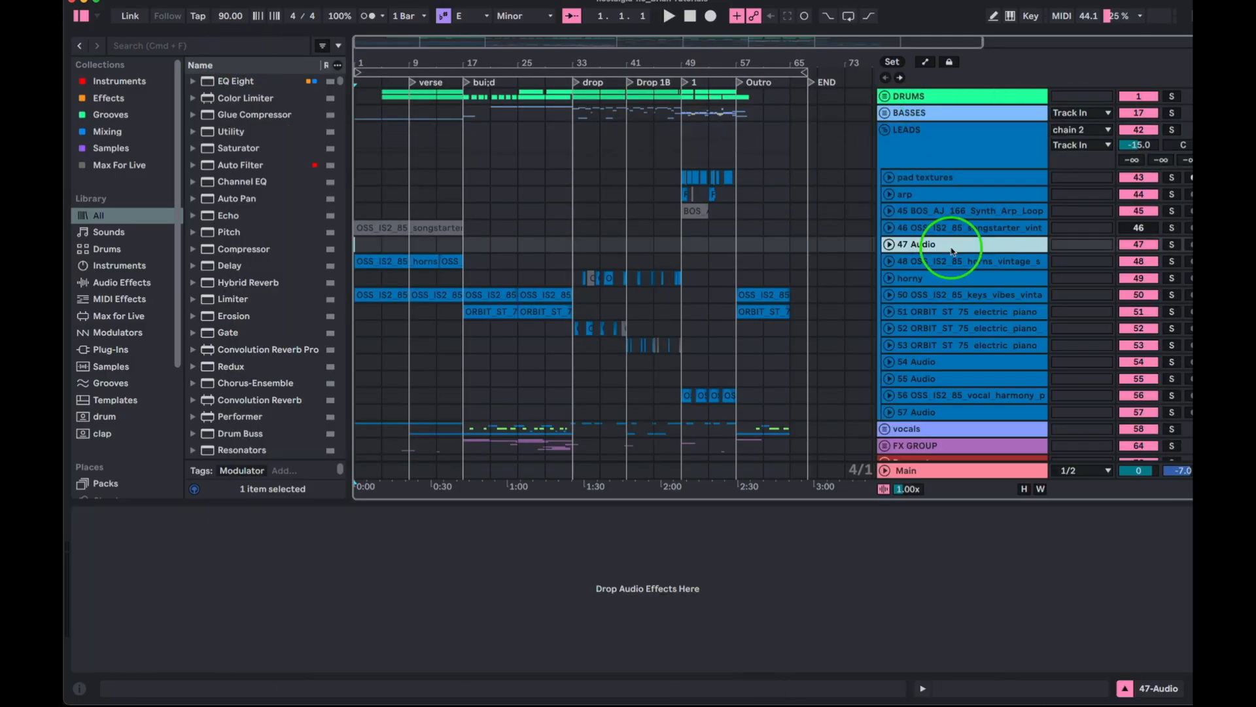
pyautogui.click(950, 281)
pyautogui.click(889, 517)
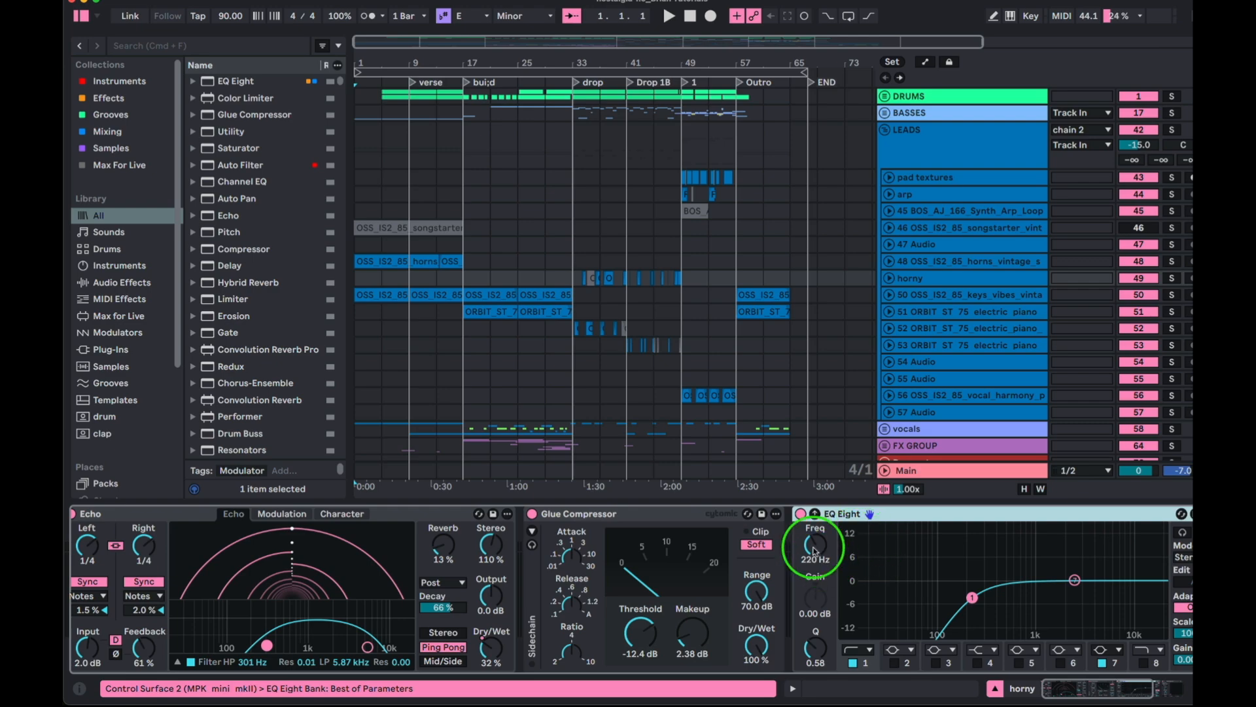
pyautogui.click(886, 130)
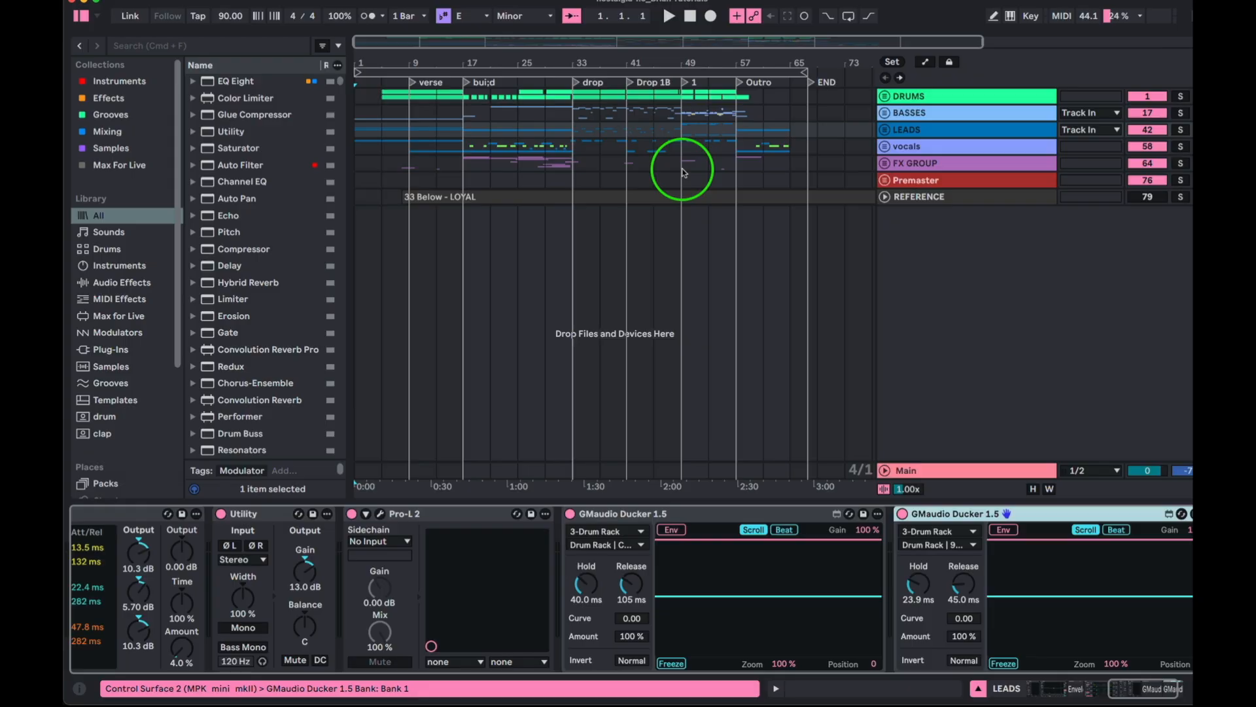
# - Check the vocals group's device chain, and return to the EQ Eight and Envelope Follower at the start of the LEADS chain
pyautogui.click(923, 146)
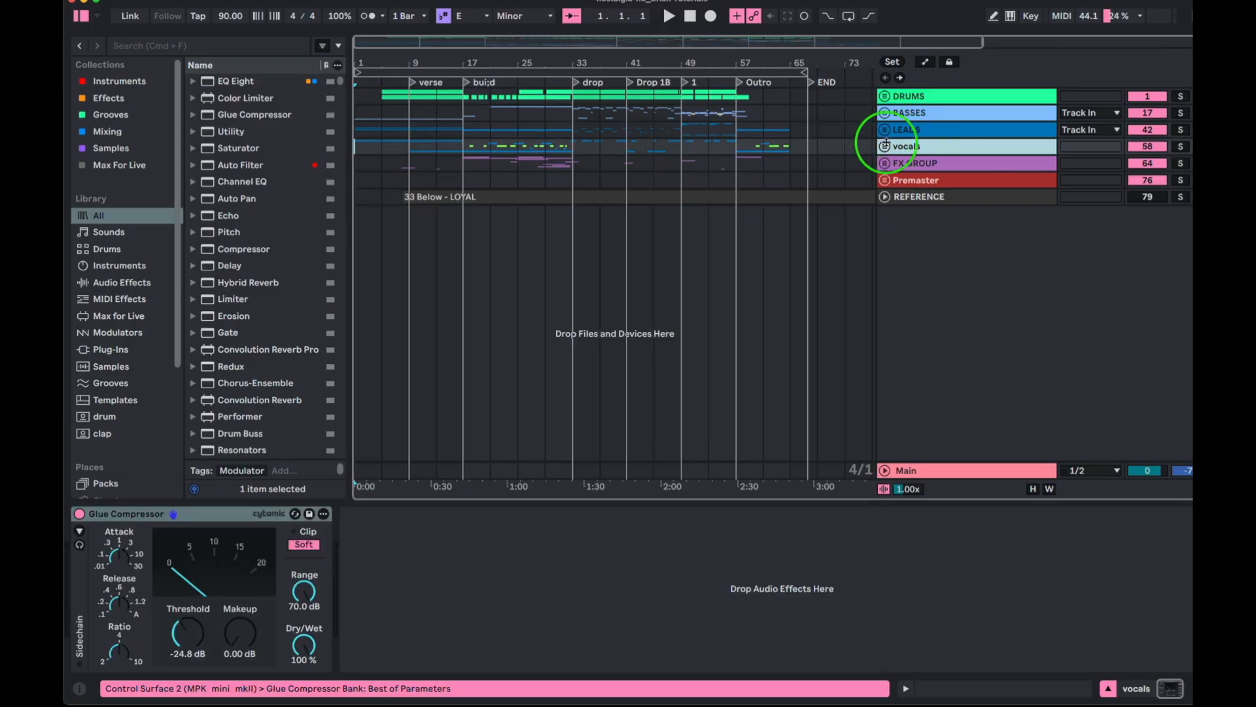
pyautogui.click(908, 129)
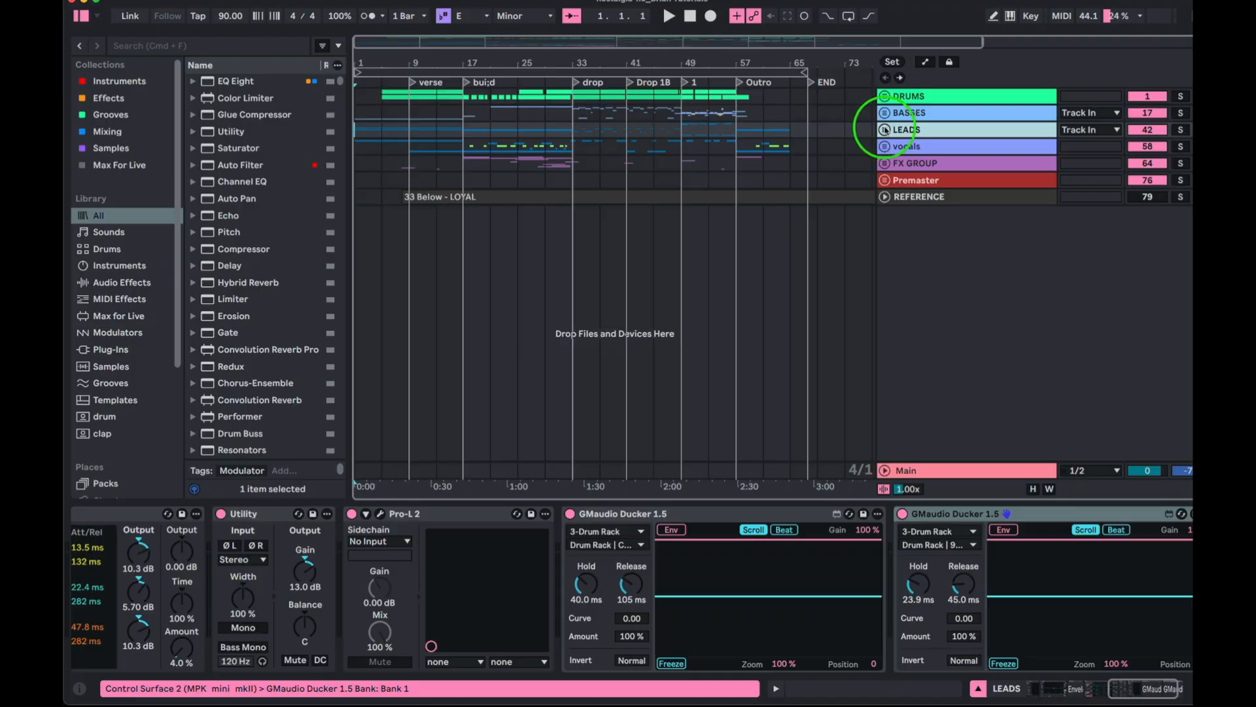
pyautogui.hscroll(-10, 265, 592)
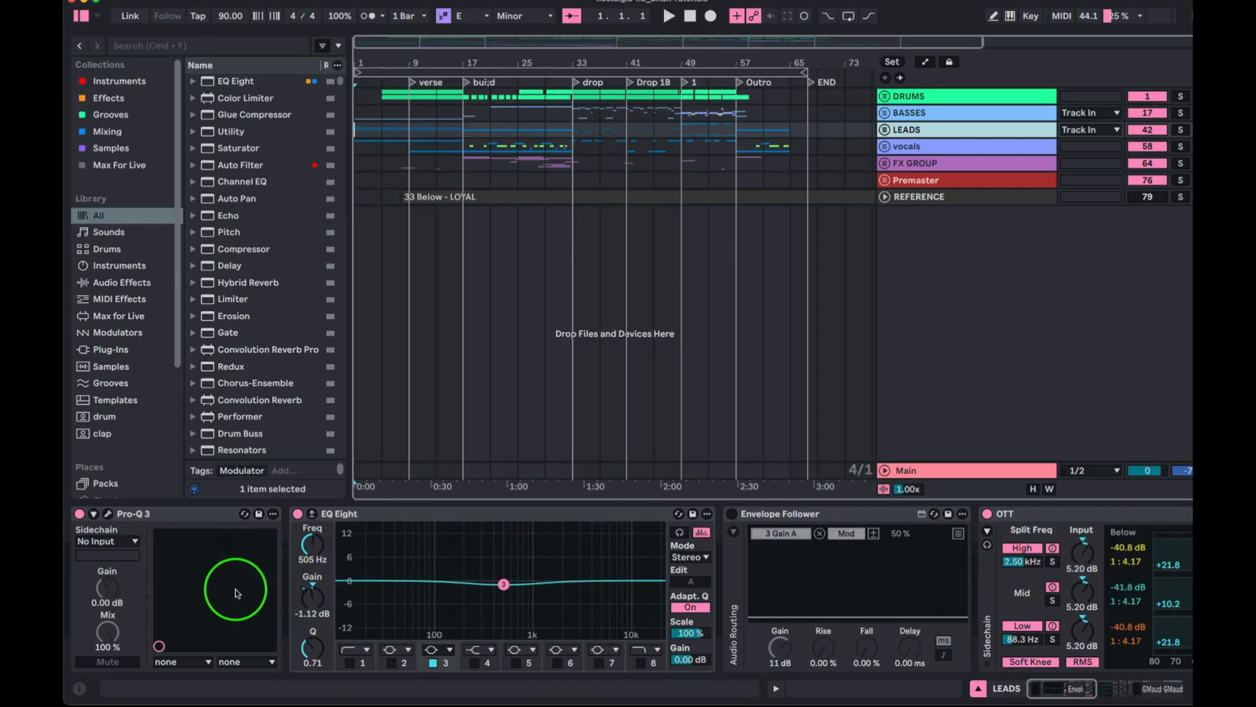
pyautogui.click(380, 512)
pyautogui.click(825, 513)
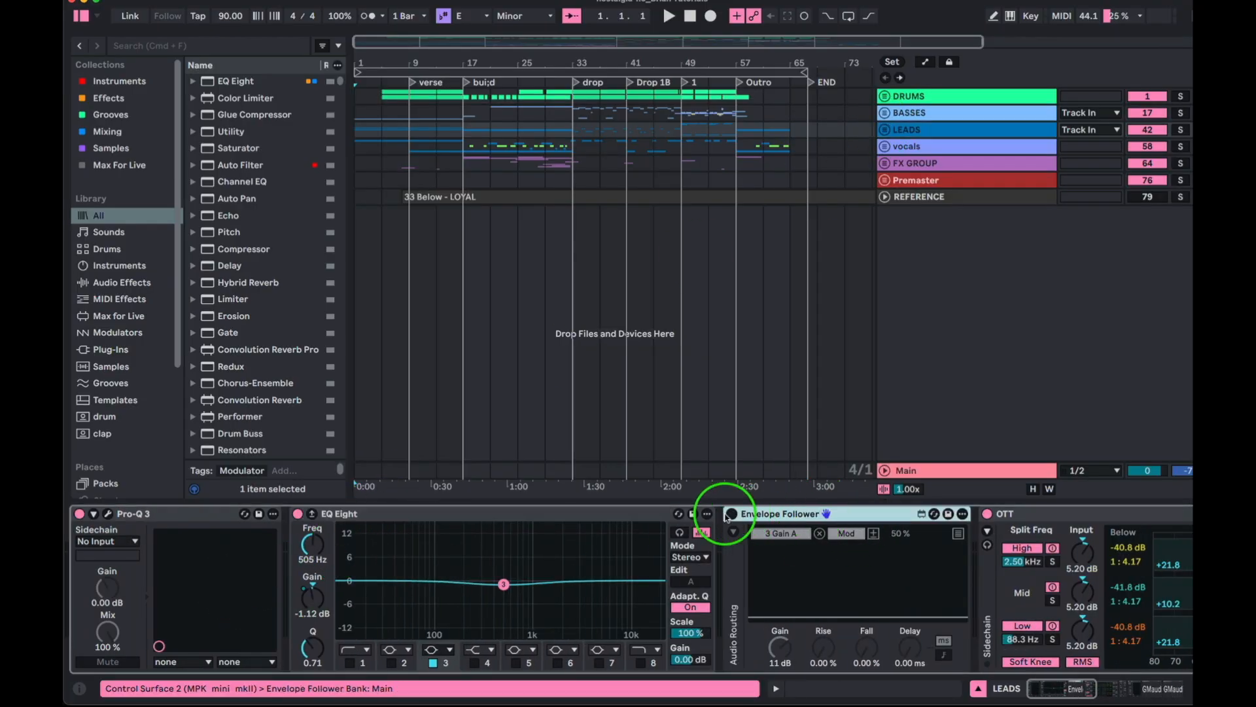
# - Move EQ Eight's band 3 to 400 Hz at -1.12 dB and toggle the band off and on
pyautogui.moveTo(503, 583); pyautogui.dragTo(494, 586)
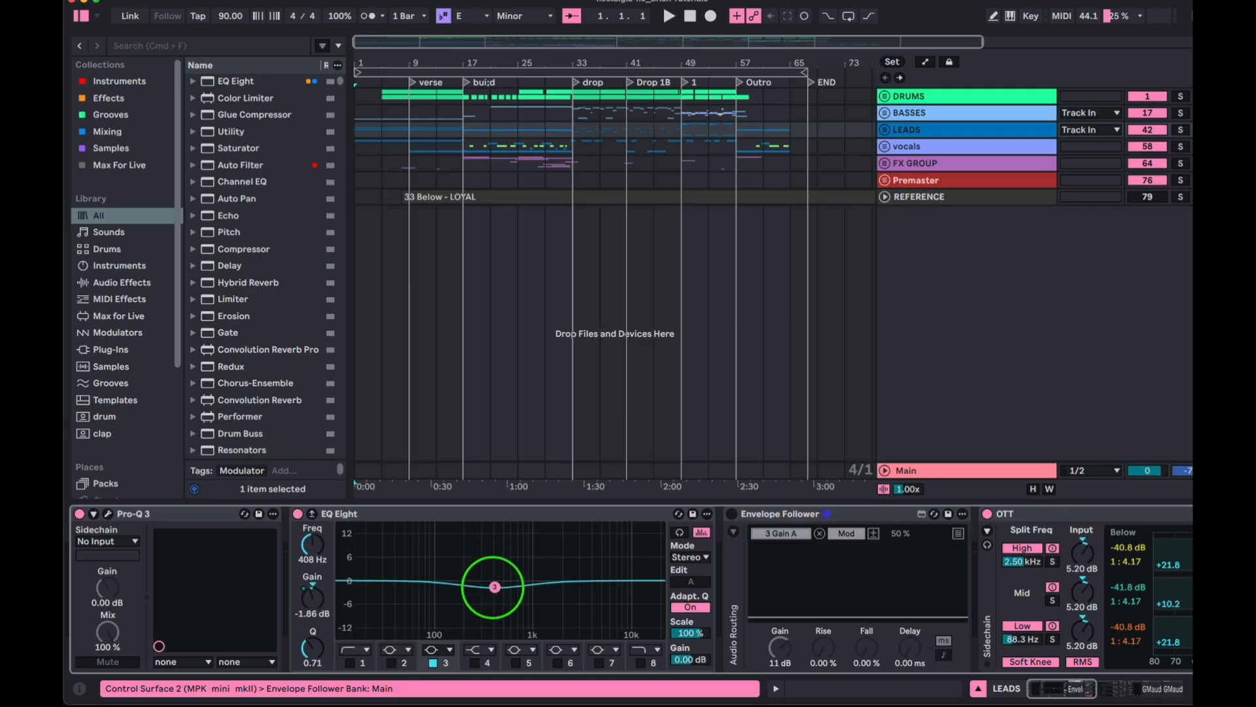
pyautogui.click(432, 663)
pyautogui.click(433, 663)
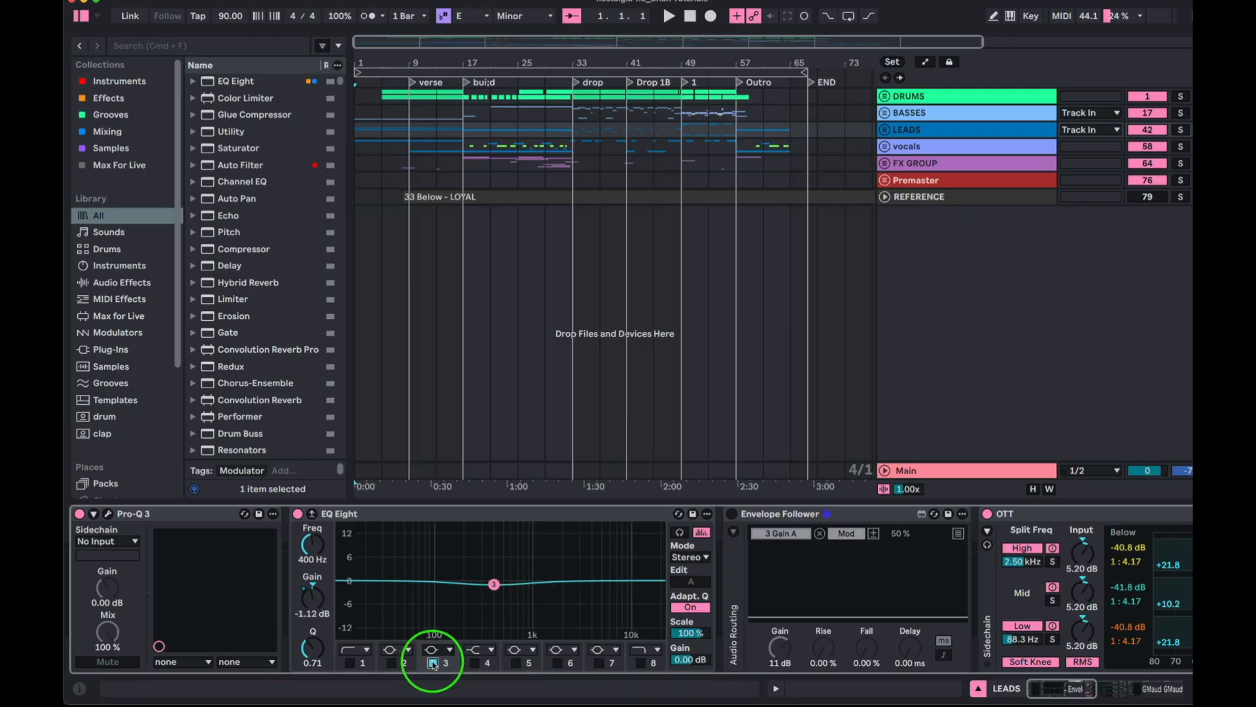
pyautogui.click(433, 663)
pyautogui.click(432, 663)
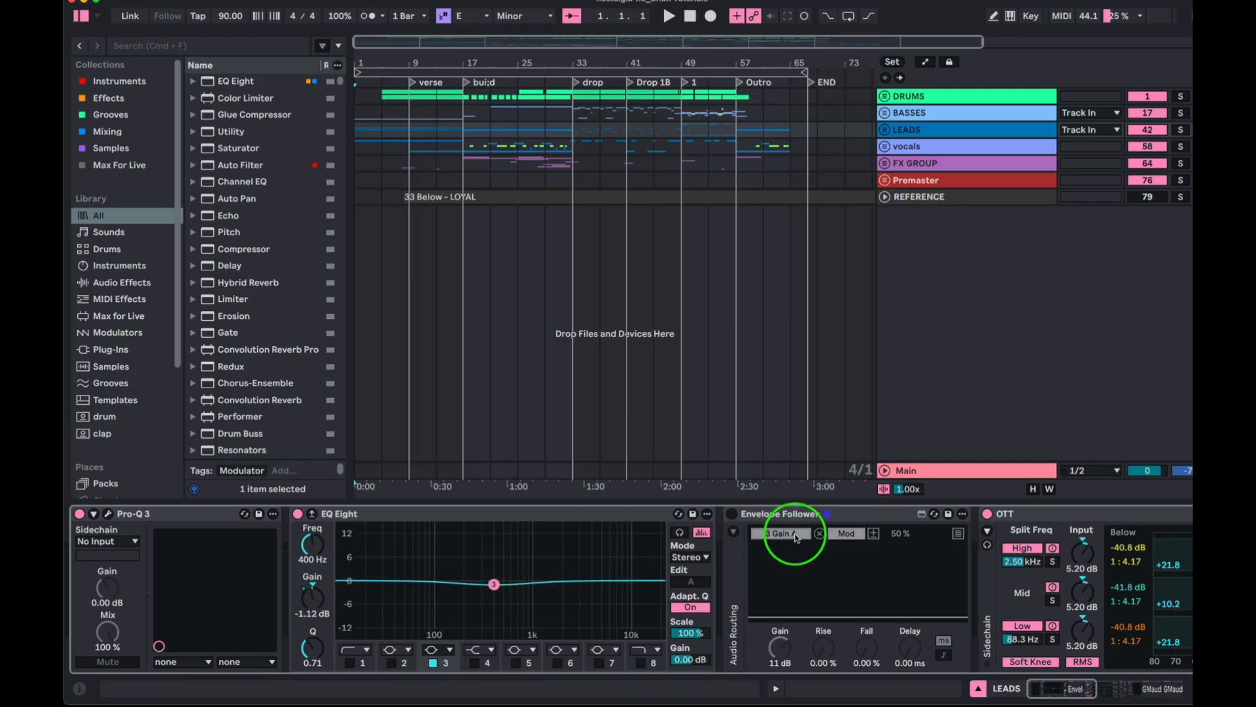
# - Enable the Envelope Follower with its target remapped to EQ Eight's band 3 gain, and set the follower's gain to 13 dB
pyautogui.click(732, 514)
pyautogui.click(782, 534)
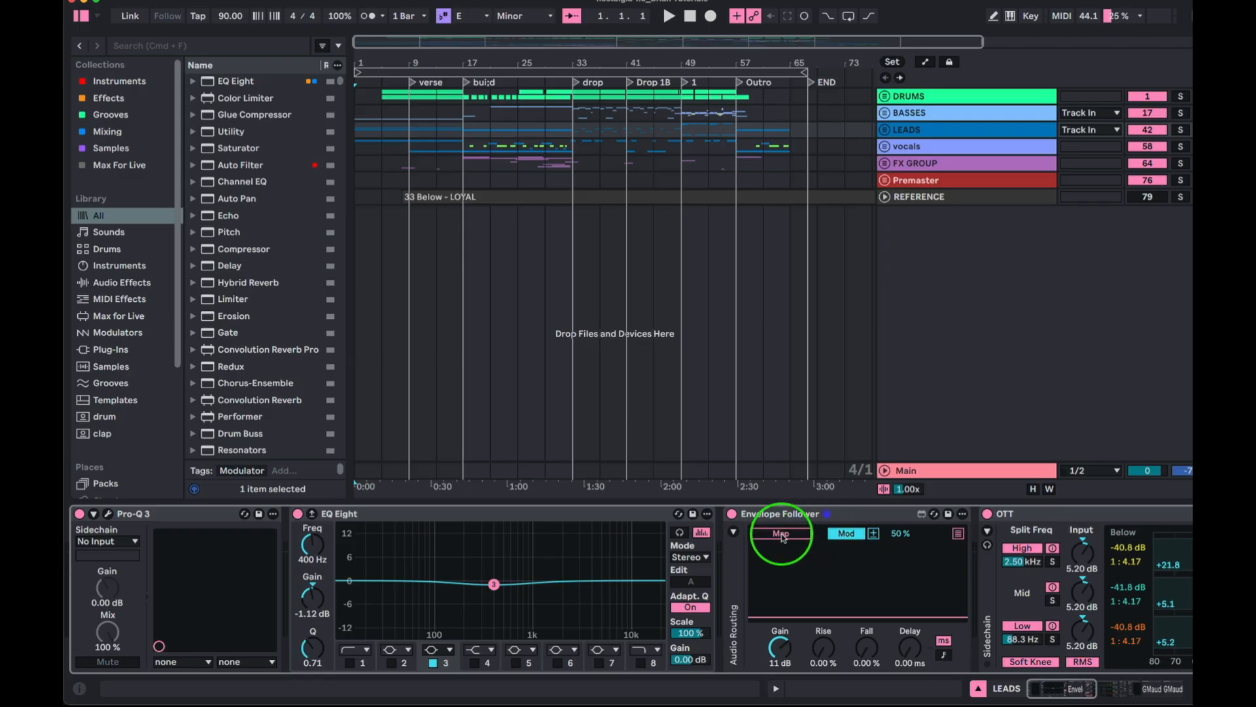
pyautogui.click(313, 597)
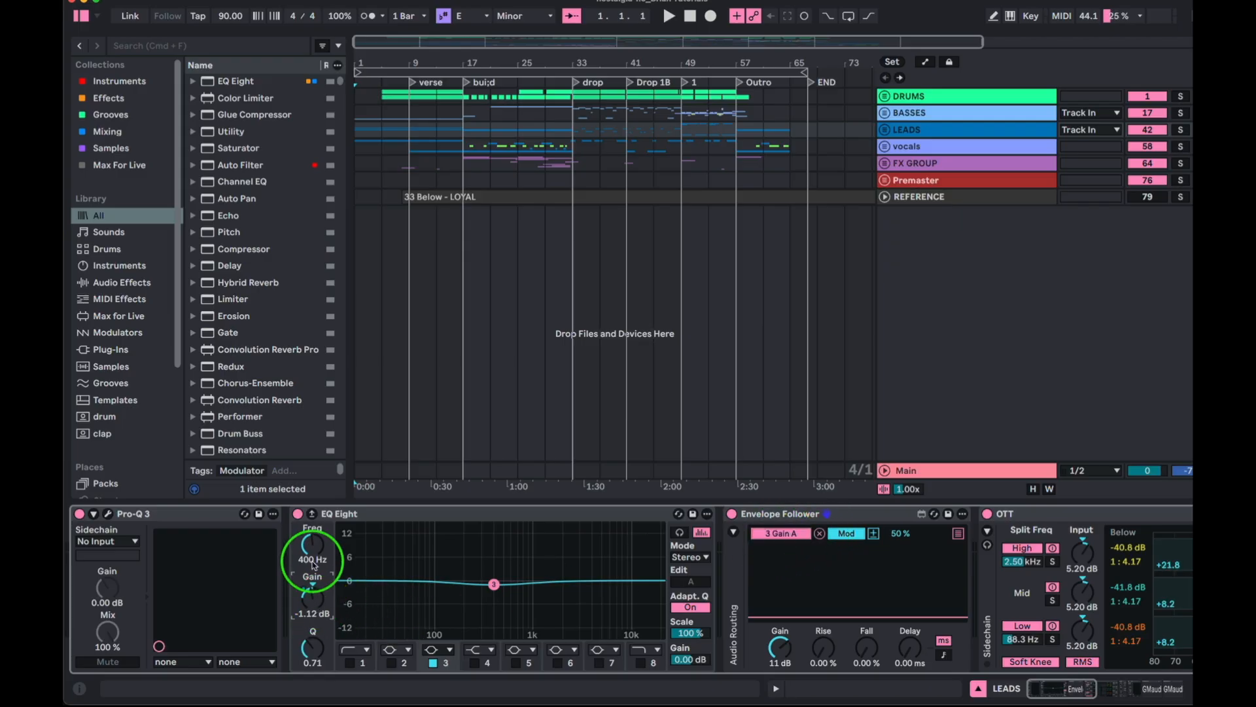
pyautogui.click(494, 585)
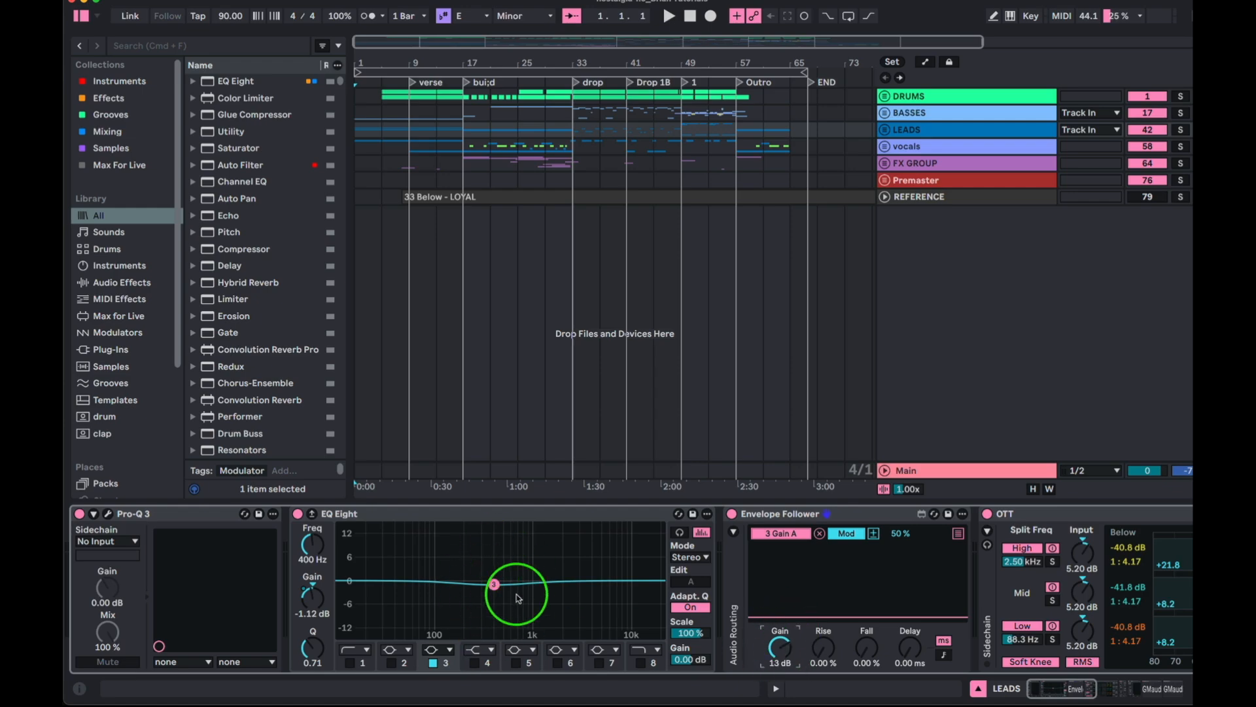
pyautogui.click(812, 518)
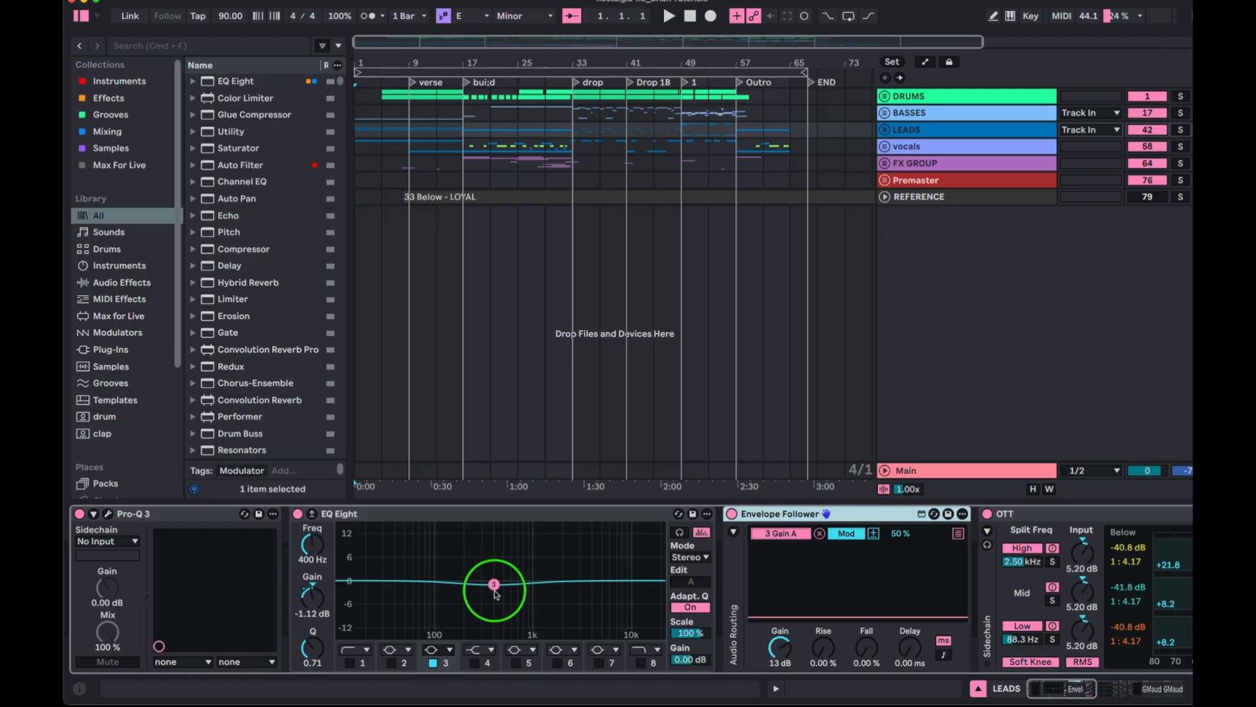
# - Switch off the Envelope Follower and EQ Eight in the LEADS chain
pyautogui.click(731, 515)
pyautogui.click(298, 514)
# - Examine the OTT multiband compressor in the LEADS chain, including its amount and its below and above thresholds
pyautogui.hscroll(4, 615, 562)
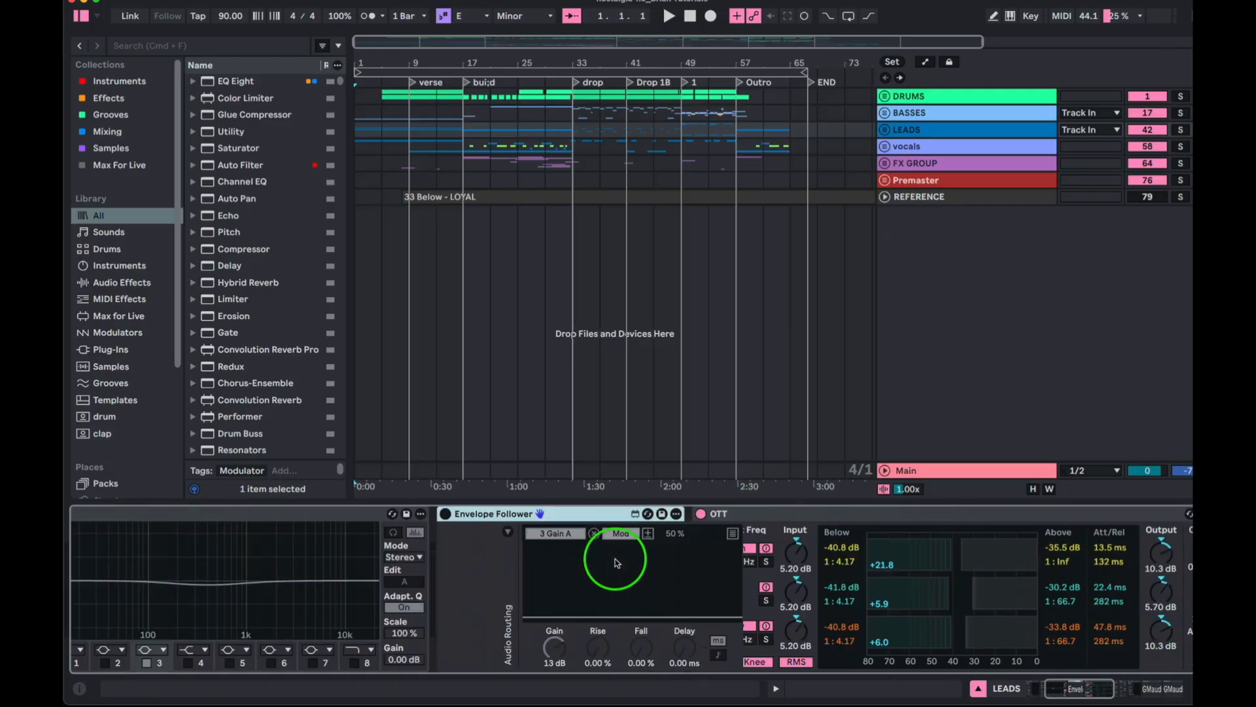
pyautogui.hscroll(4, 615, 562)
pyautogui.click(590, 513)
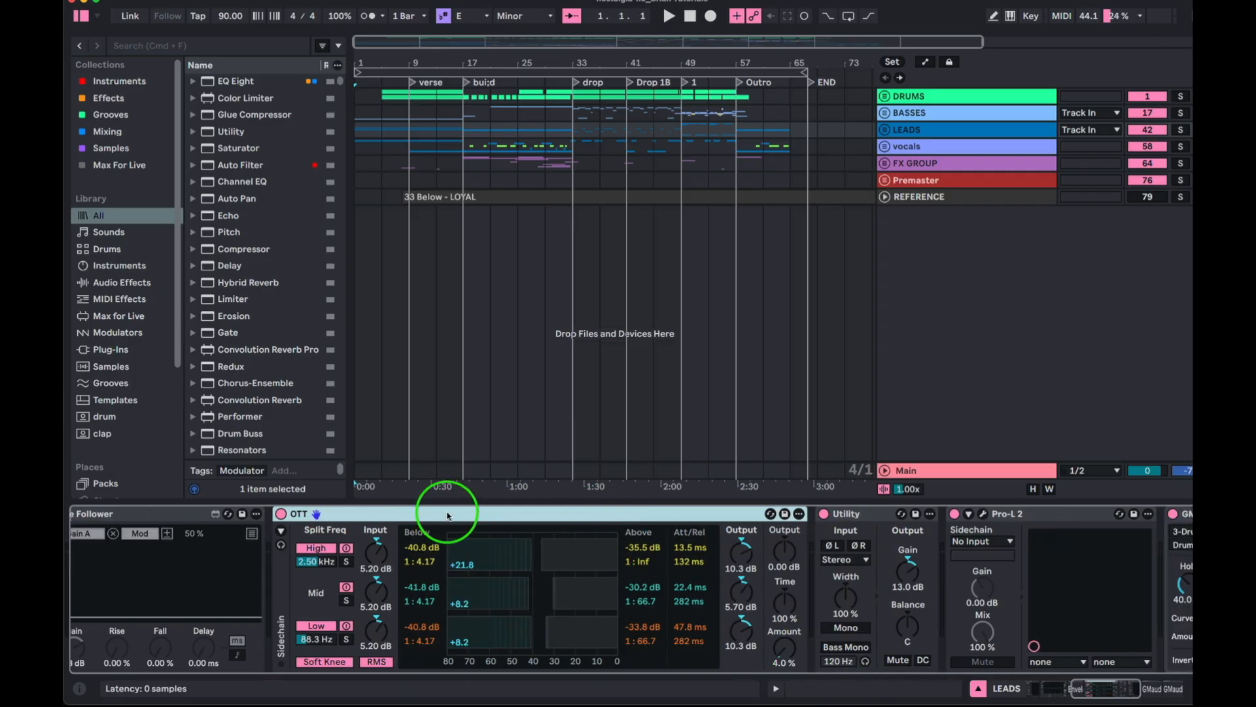
pyautogui.hscroll(1, 779, 567)
pyautogui.click(723, 649)
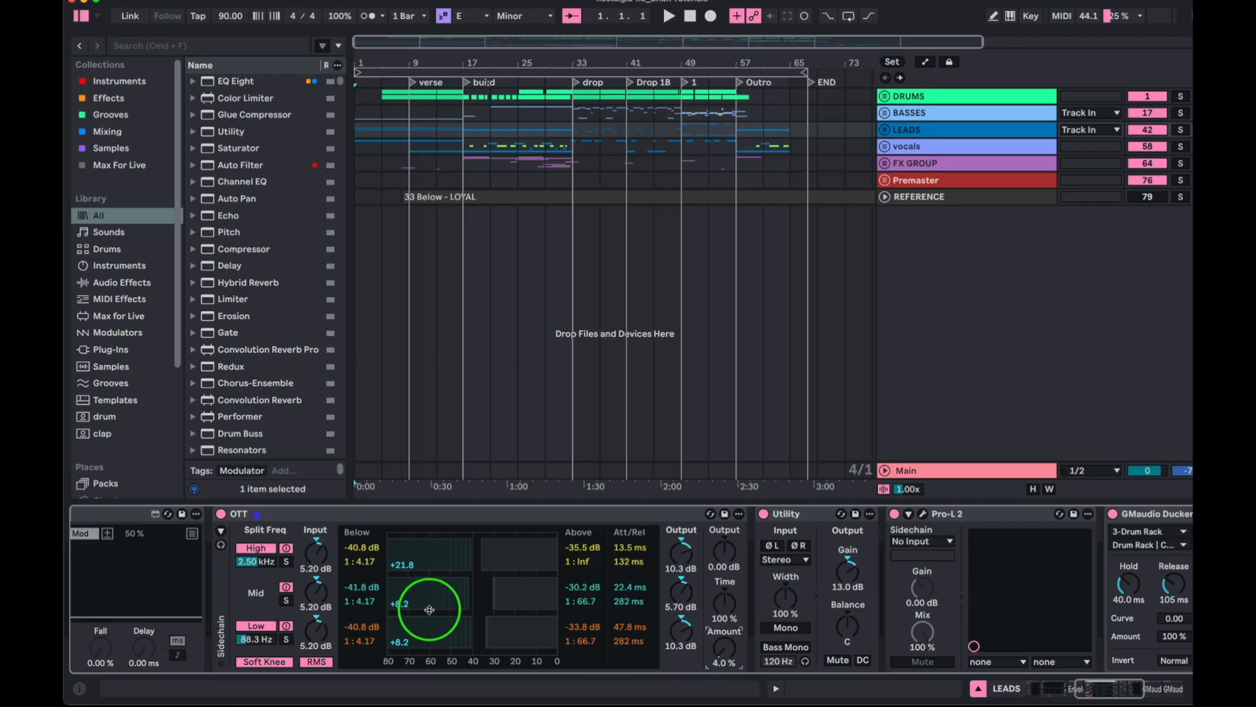
pyautogui.click(463, 517)
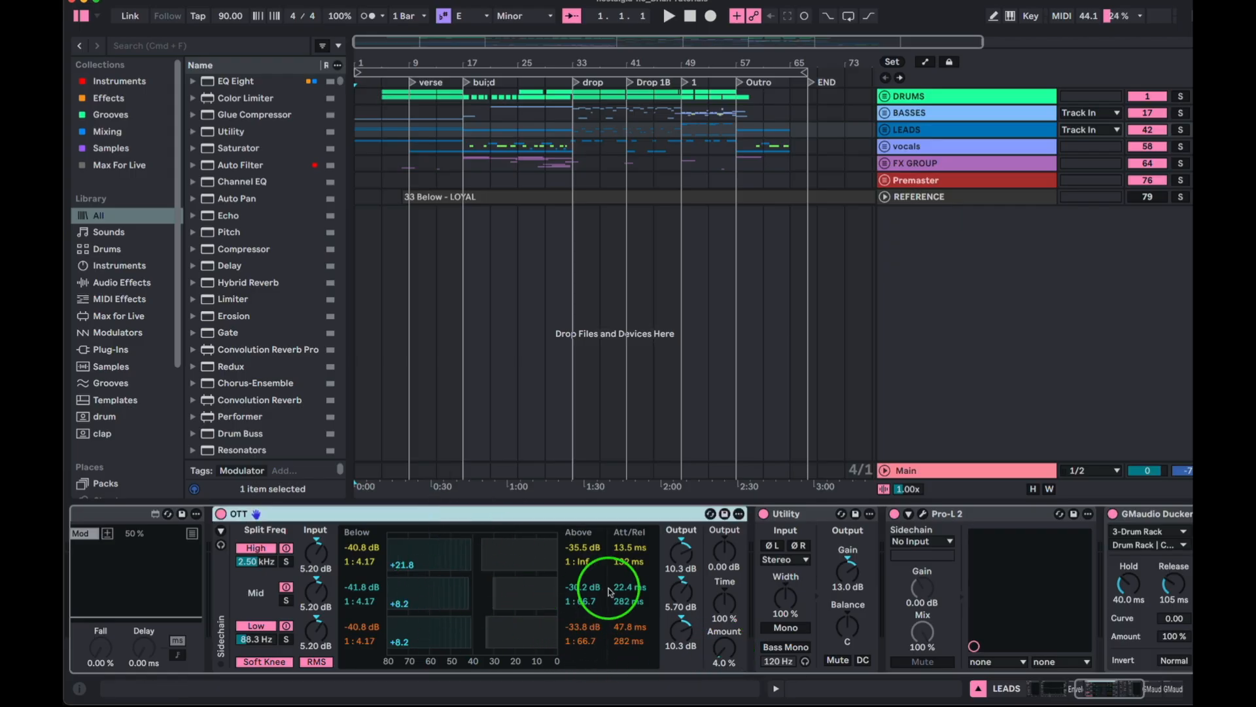
# - Inspect the Utility gain after OTT, and open the Pro-L 2 limiter window clear of the LEADS clips in the arrangement
pyautogui.hscroll(6, 609, 592)
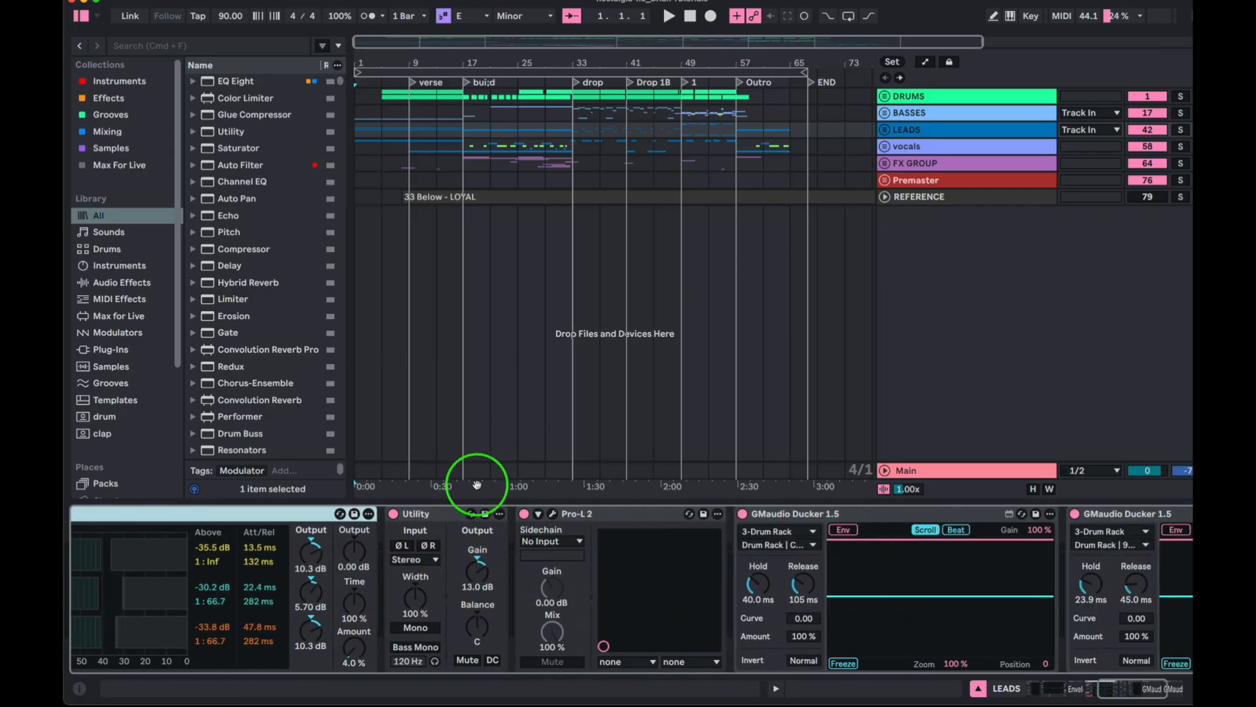
pyautogui.click(418, 513)
pyautogui.click(478, 568)
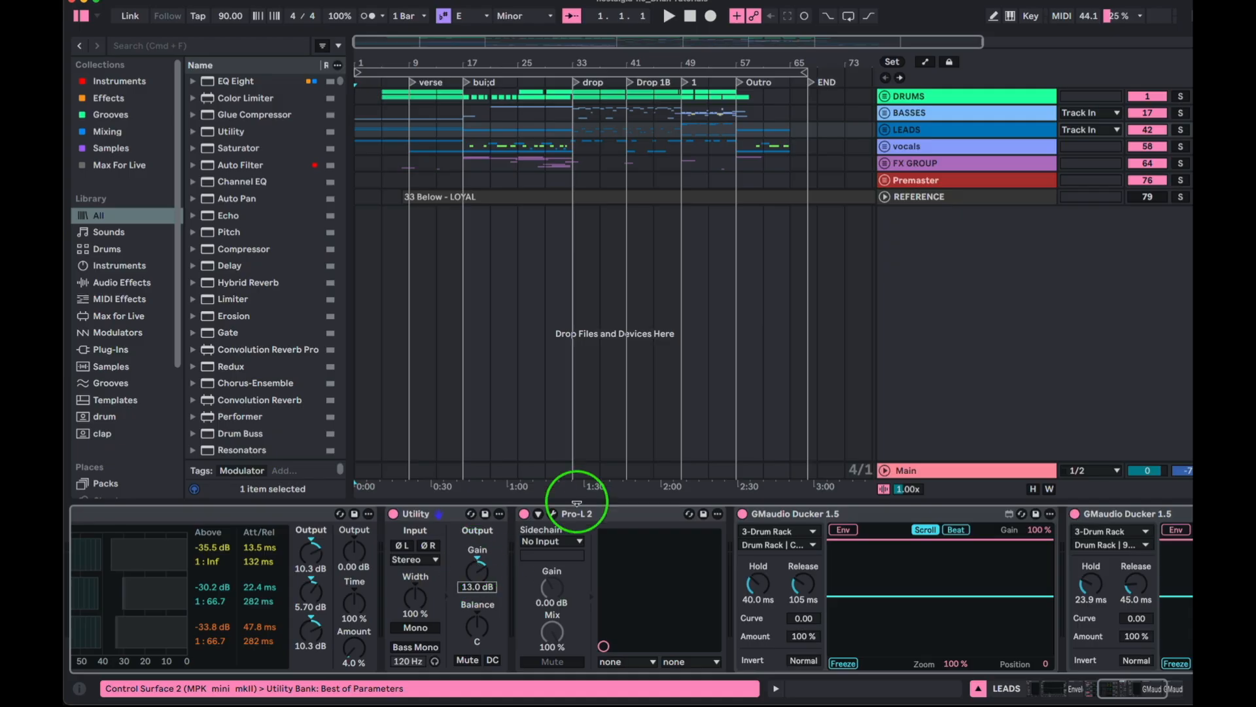
pyautogui.click(550, 516)
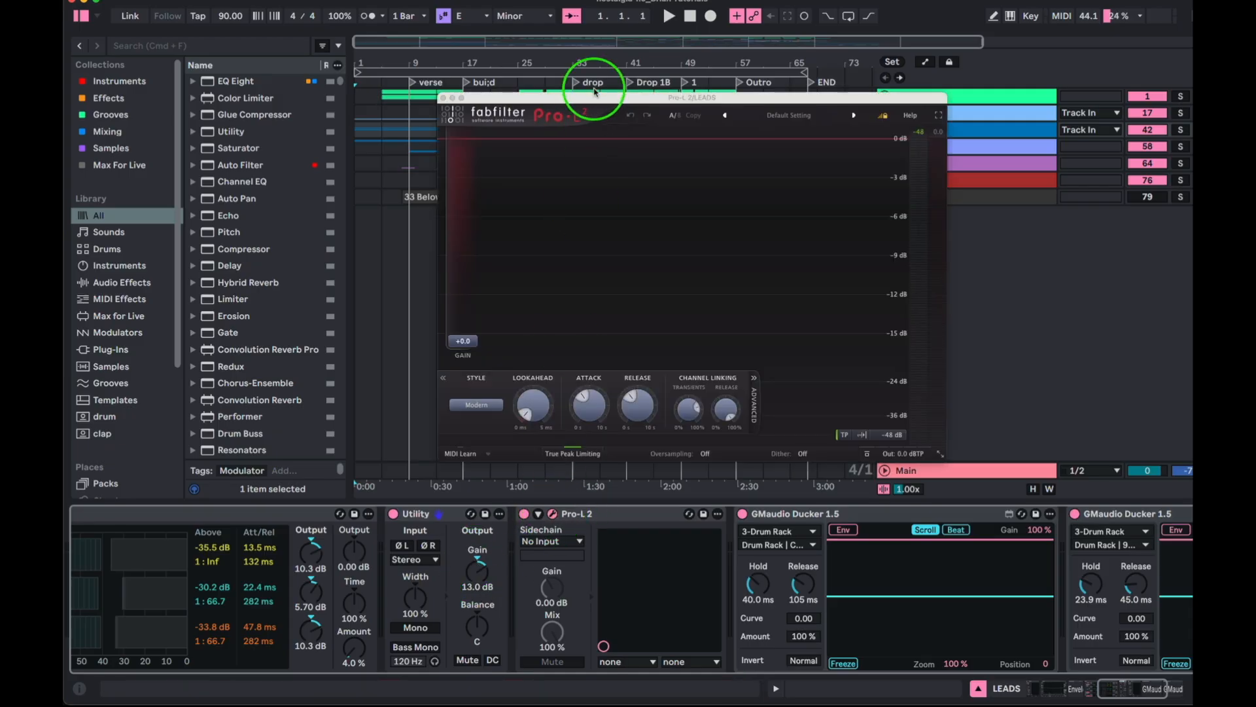
pyautogui.moveTo(595, 108); pyautogui.dragTo(638, 186)
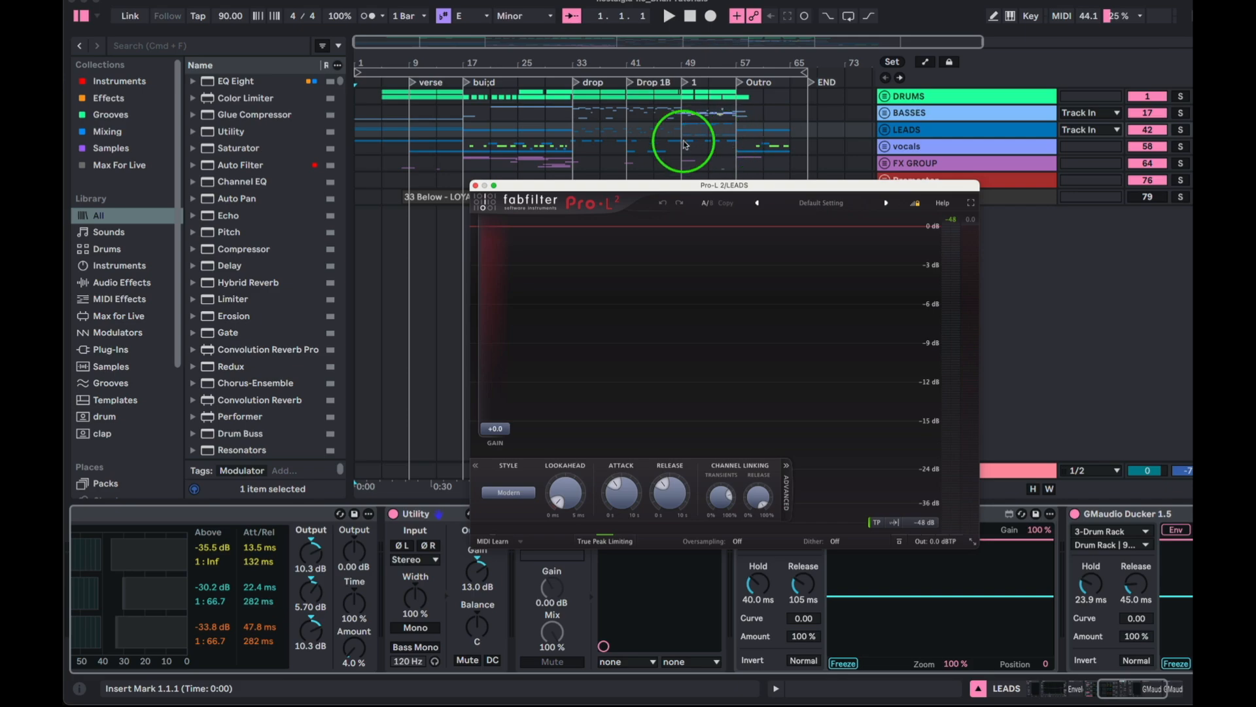
# - Play from bar 9 while raising Utility's gain to 13.9 dB into Pro-L 2, and close the limiter and stop playback
pyautogui.click(411, 138)
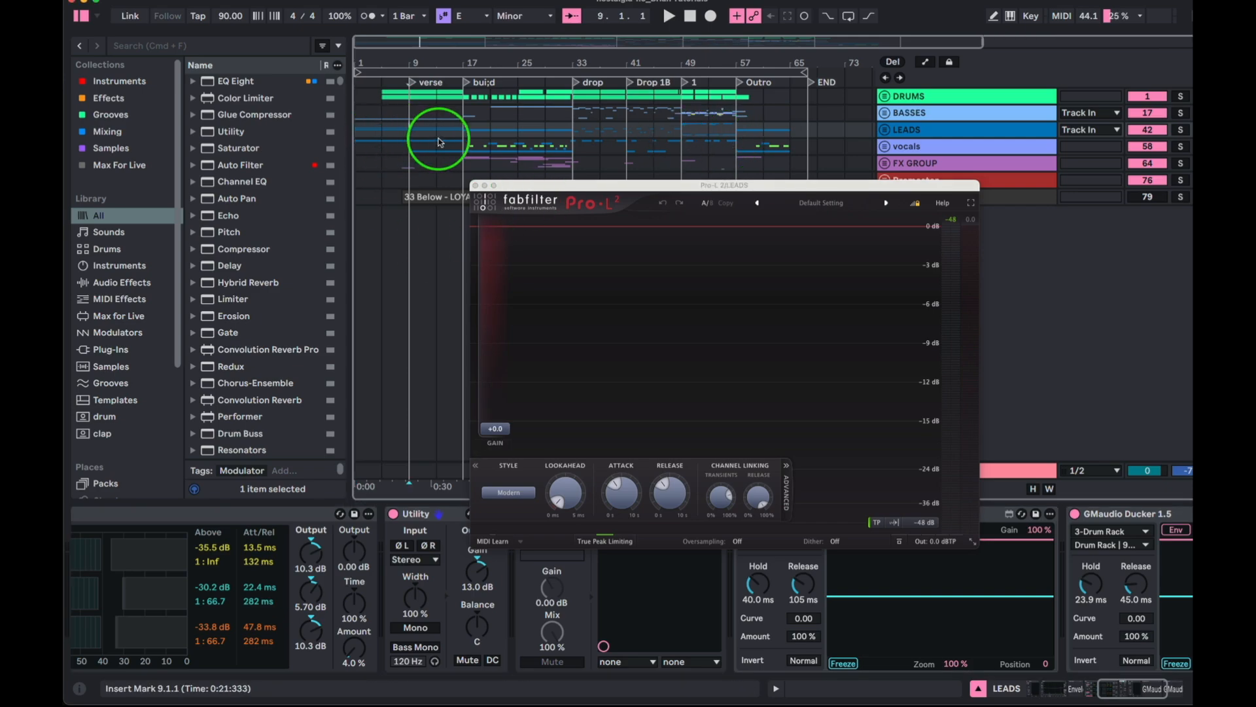
pyautogui.press('space')
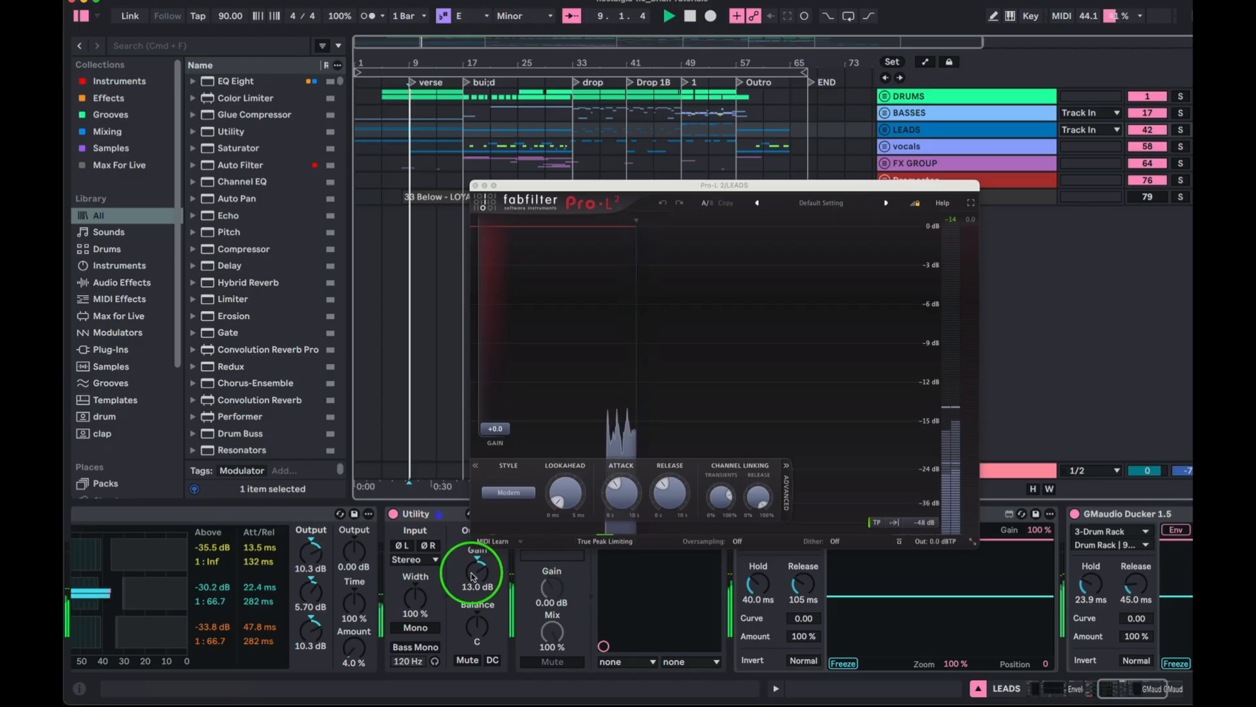
pyautogui.moveTo(477, 580); pyautogui.dragTo(475, 558)
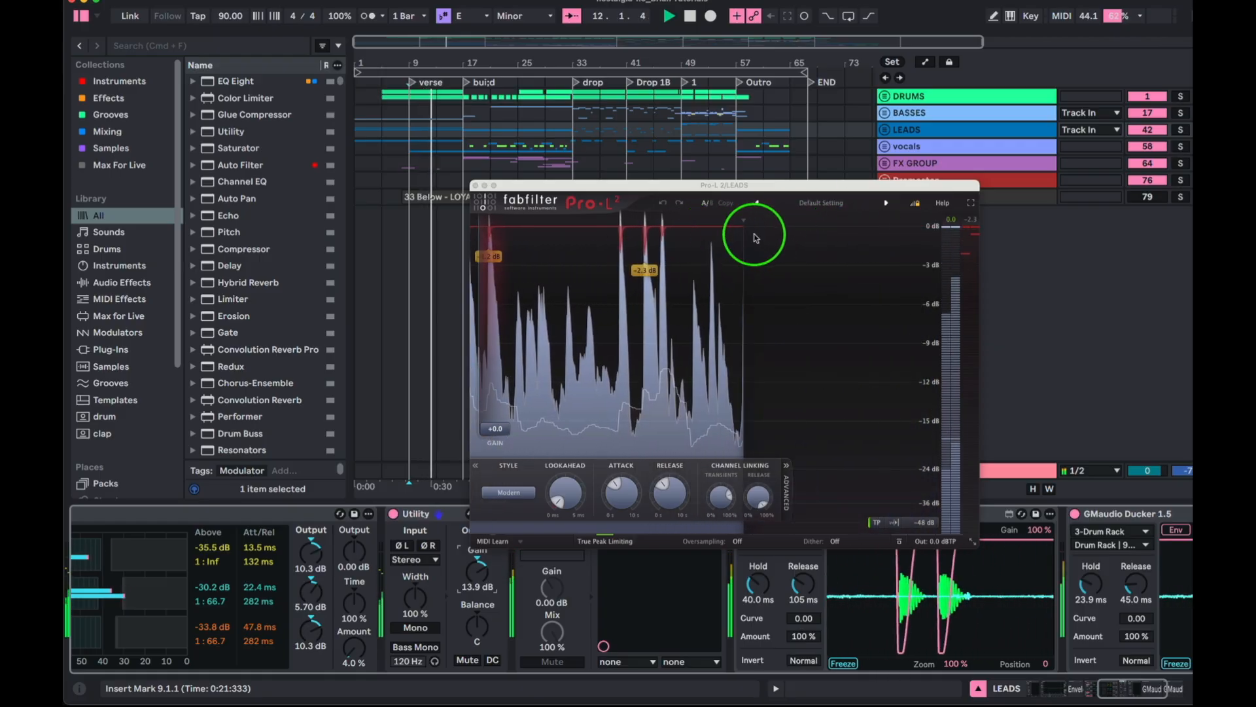
pyautogui.click(476, 185)
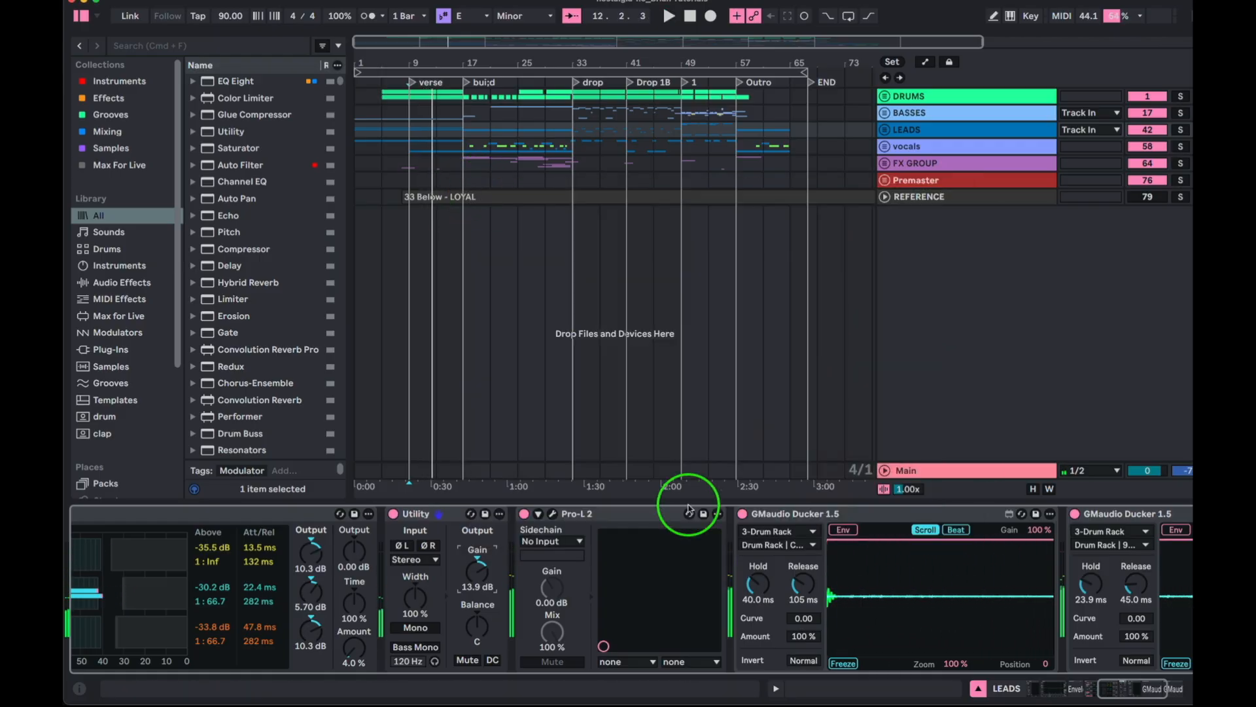
pyautogui.click(691, 17)
# - Compare the two GMaudio Ducker devices at the end of the LEADS chain
pyautogui.hscroll(4, 755, 548)
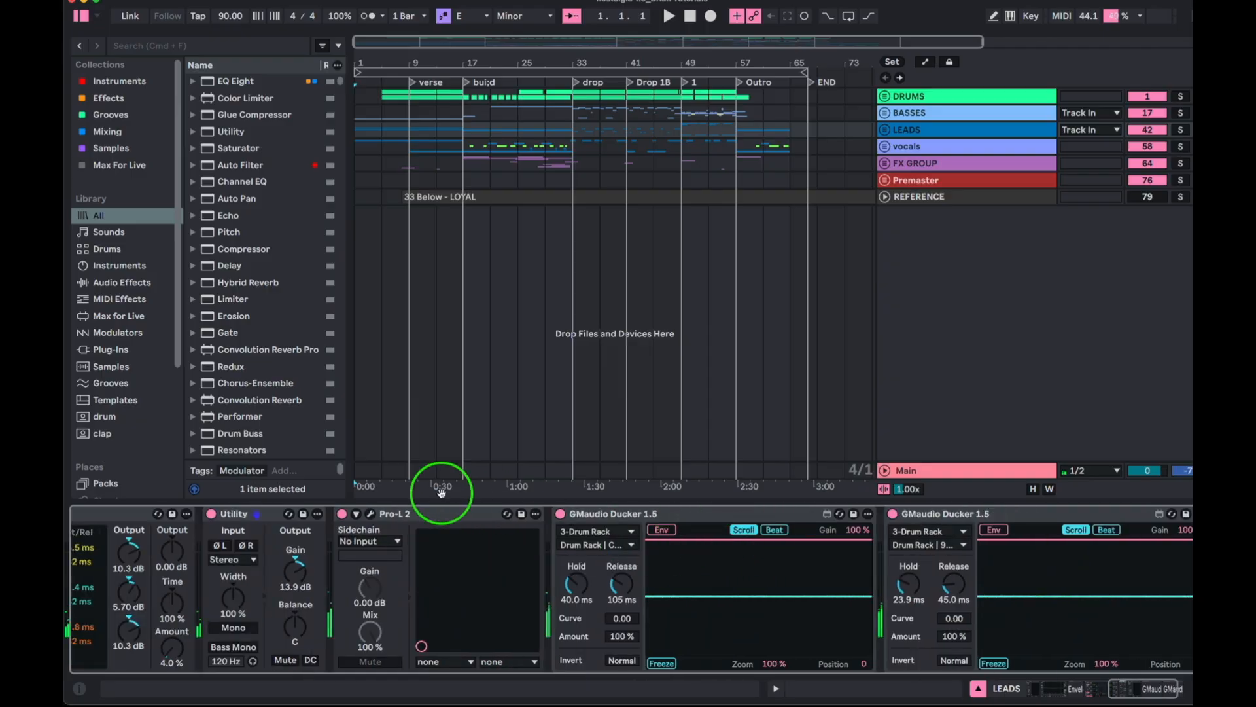
pyautogui.click(687, 513)
pyautogui.click(966, 514)
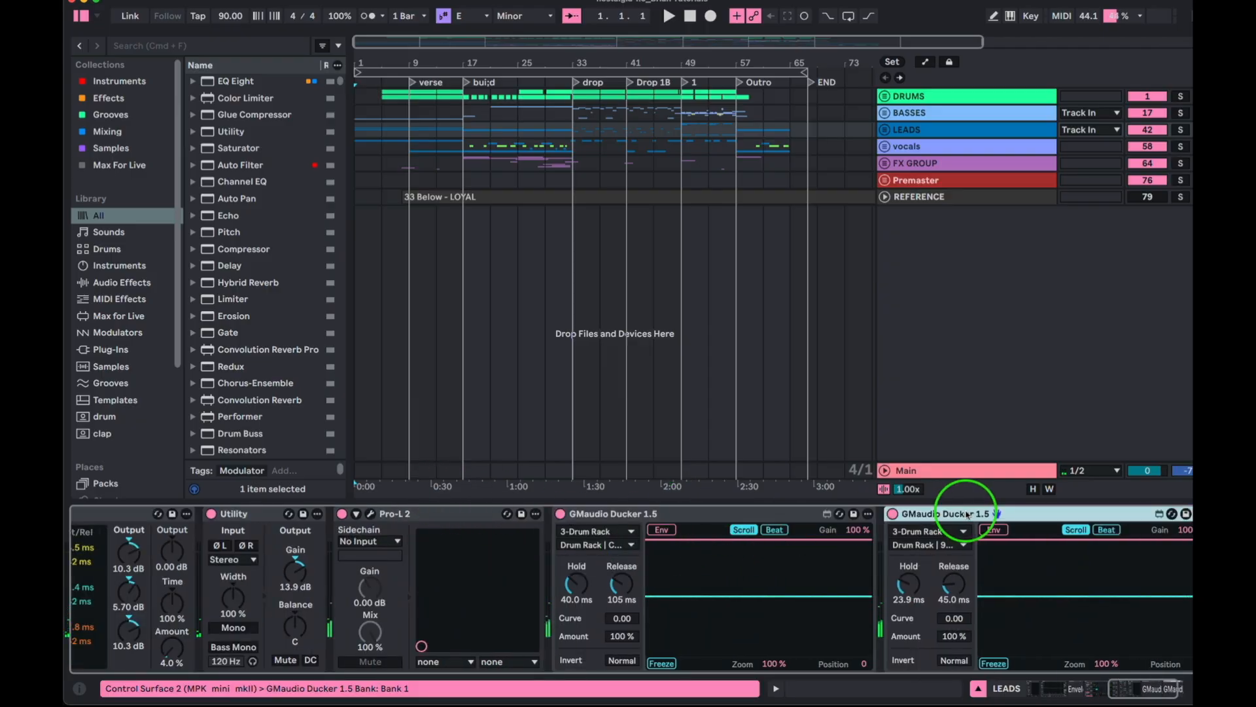
pyautogui.click(701, 514)
pyautogui.click(934, 513)
pyautogui.click(784, 516)
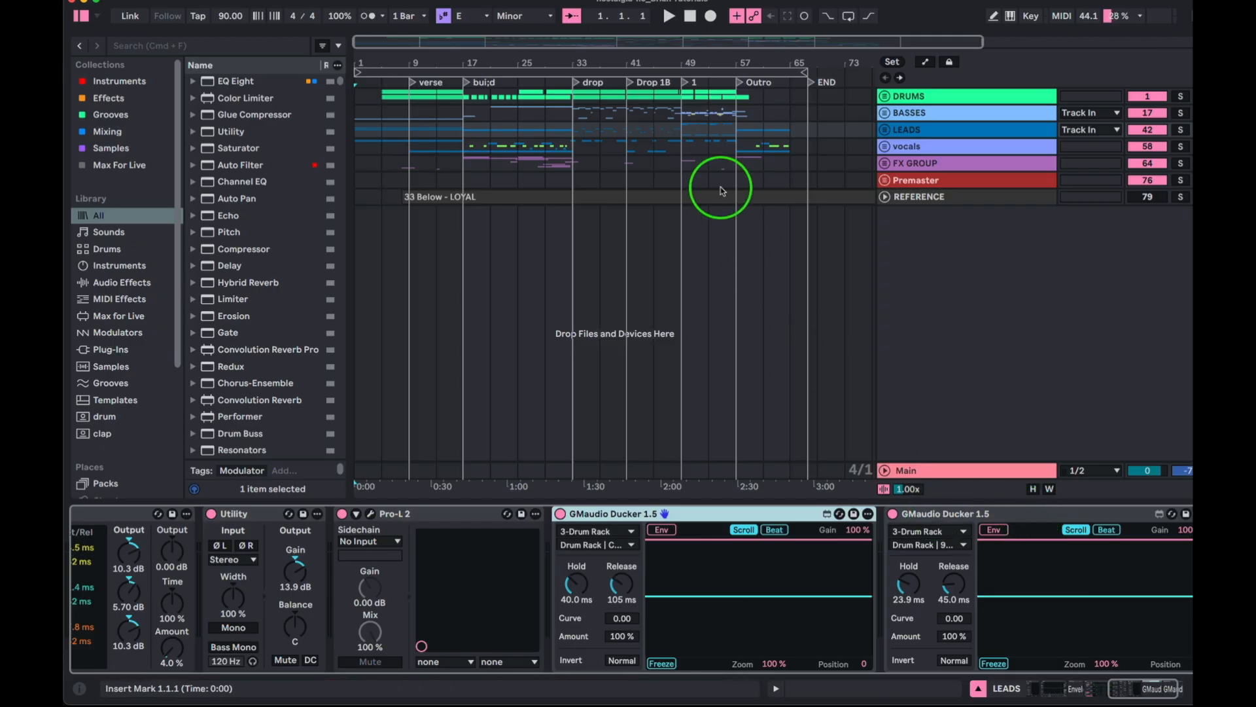
# - Inspect the Glue Compressor on the vocals group and the EQ Eight and Glue Compressor on FX GROUP
pyautogui.click(568, 131)
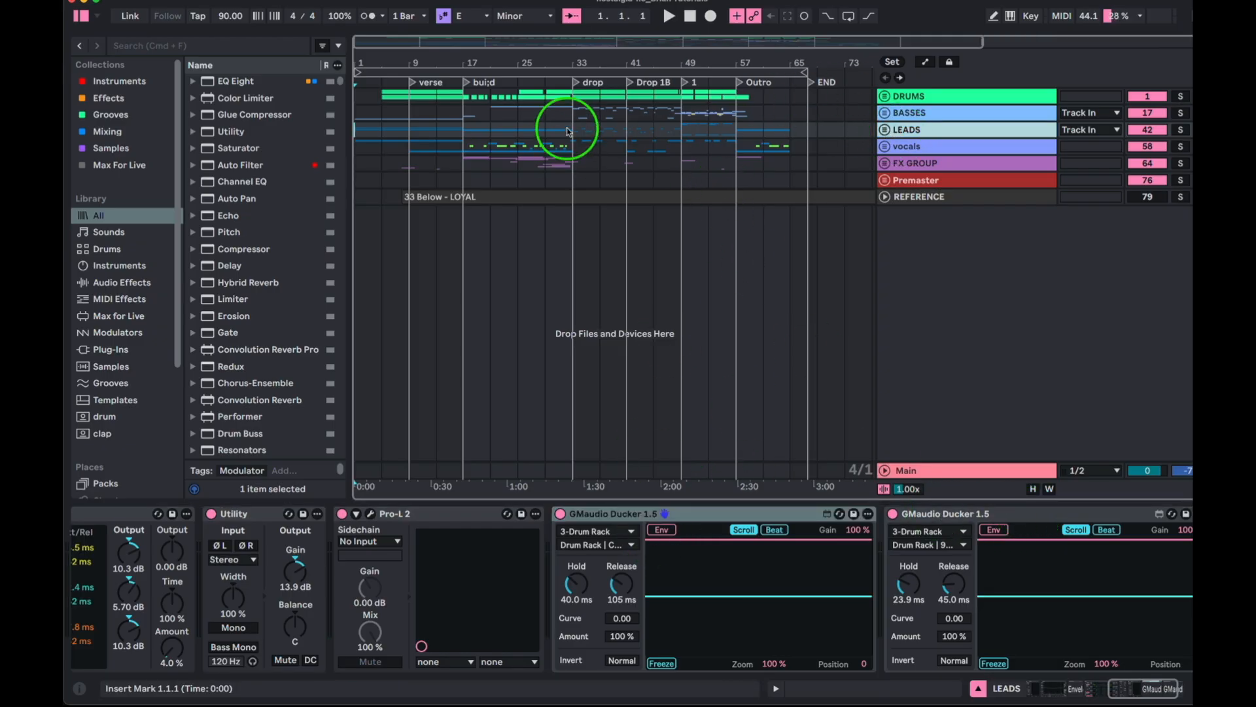
pyautogui.moveTo(452, 137); pyautogui.dragTo(770, 126)
pyautogui.click(765, 196)
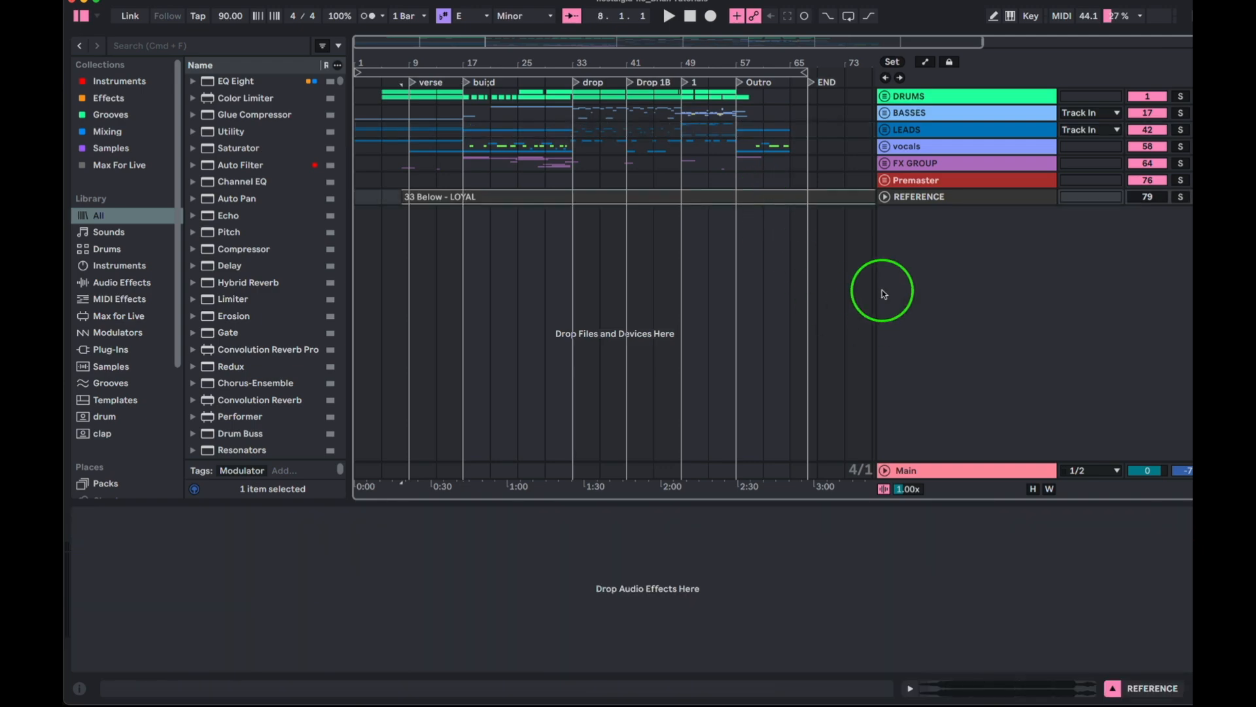
pyautogui.click(919, 147)
pyautogui.click(170, 517)
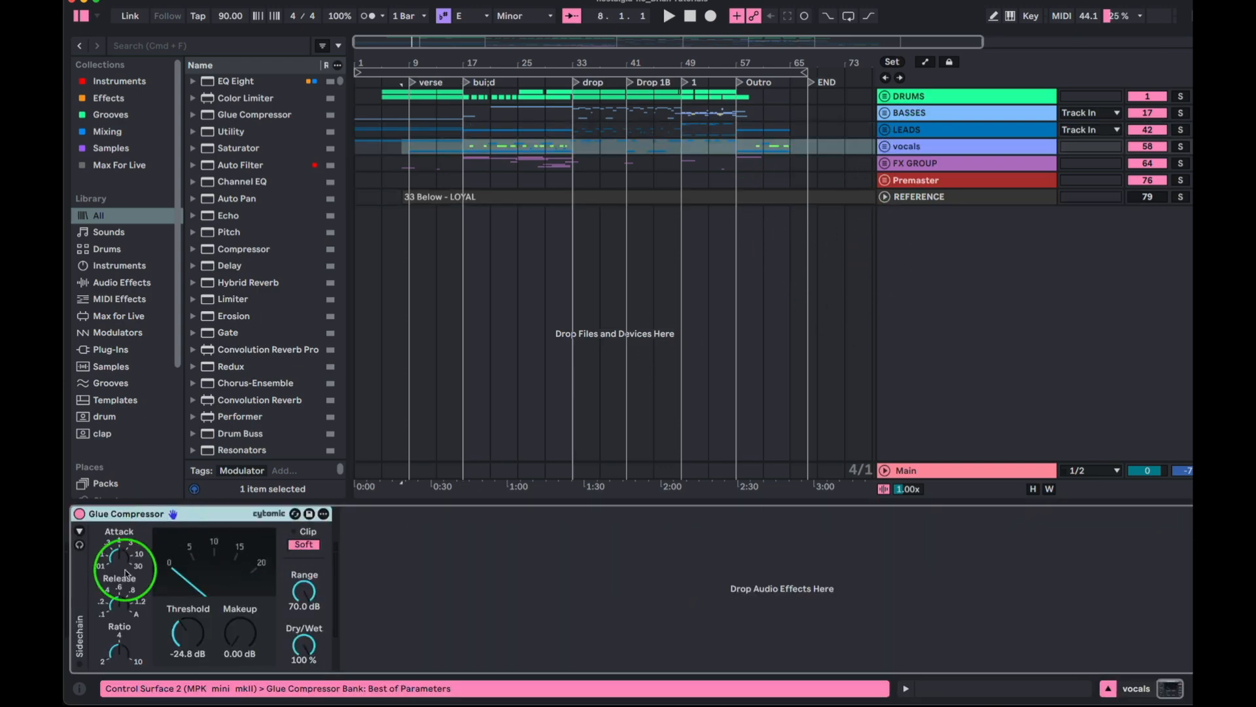
pyautogui.click(885, 163)
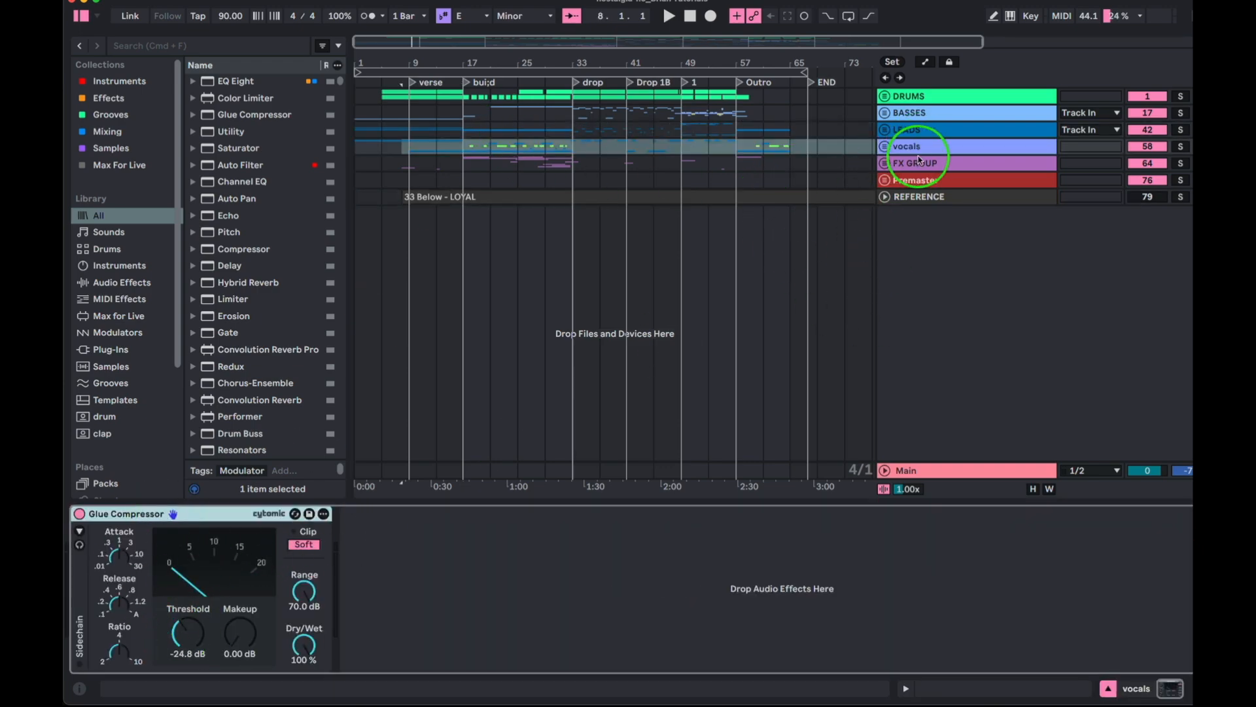
pyautogui.click(189, 519)
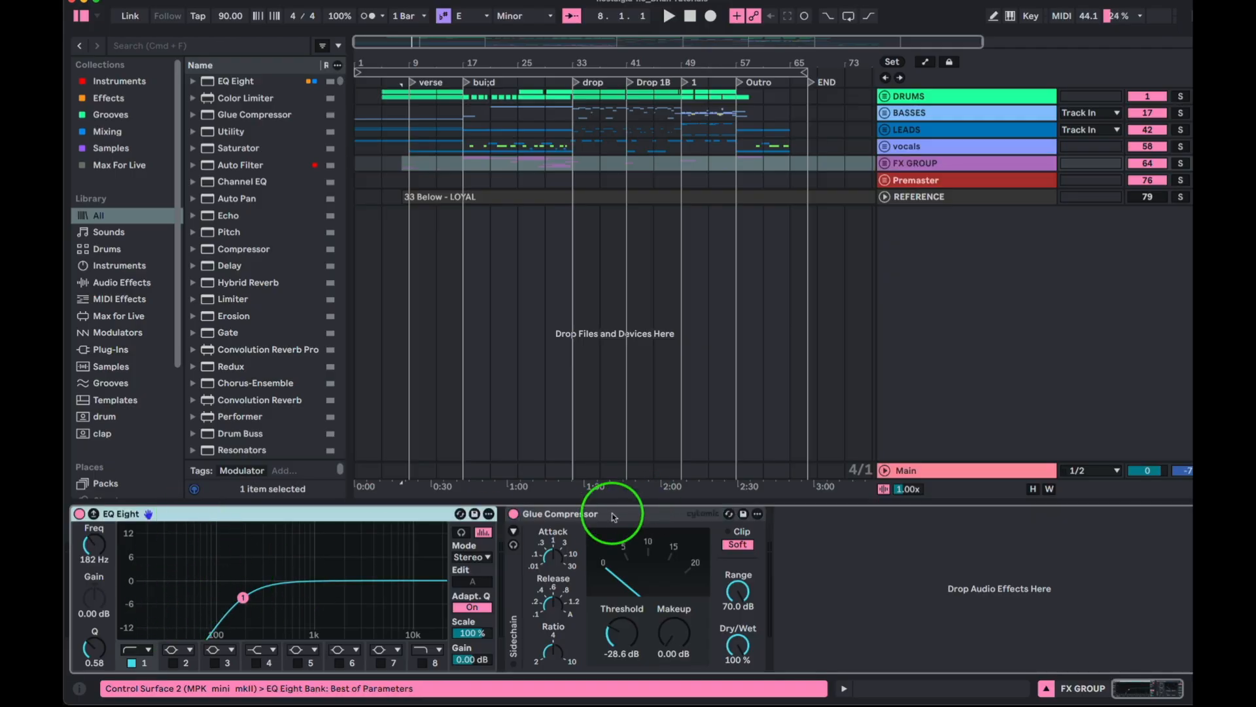
pyautogui.click(567, 516)
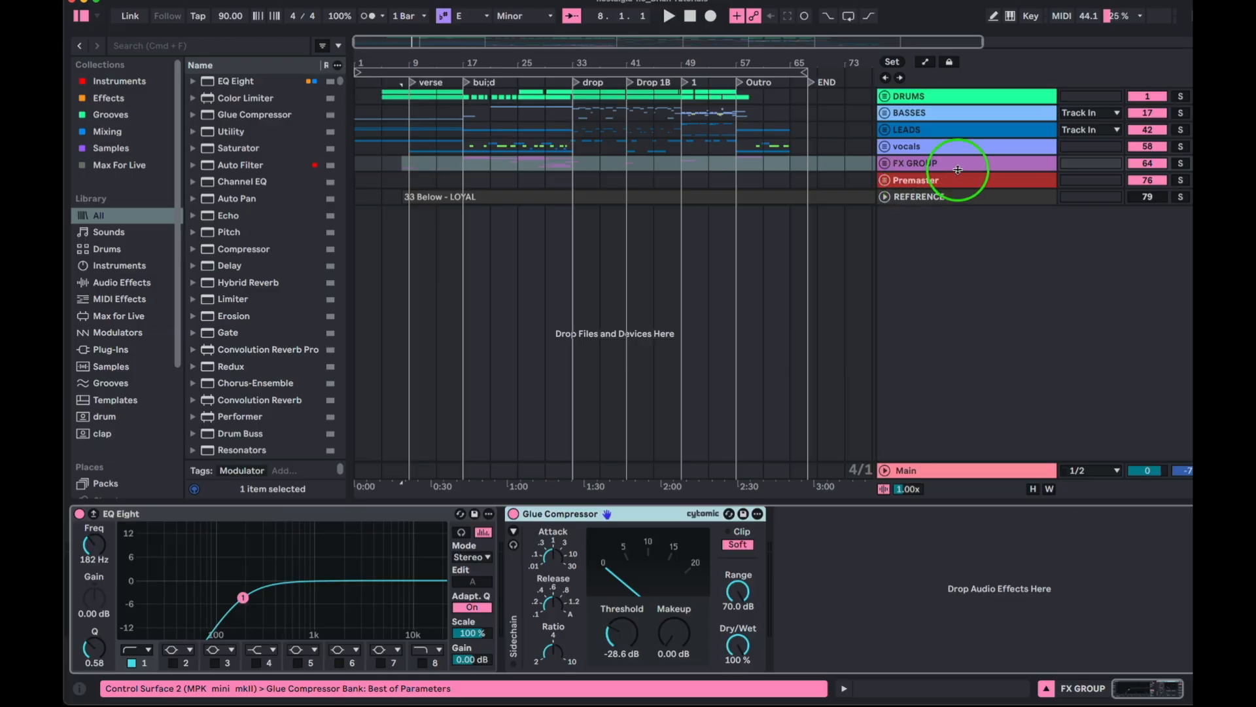
# - Compare the device chains of the DRUMS, BASSES, LEADS, vocals and FX GROUP tracks
pyautogui.click(971, 97)
pyautogui.click(956, 114)
pyautogui.click(944, 145)
pyautogui.click(935, 162)
pyautogui.click(932, 148)
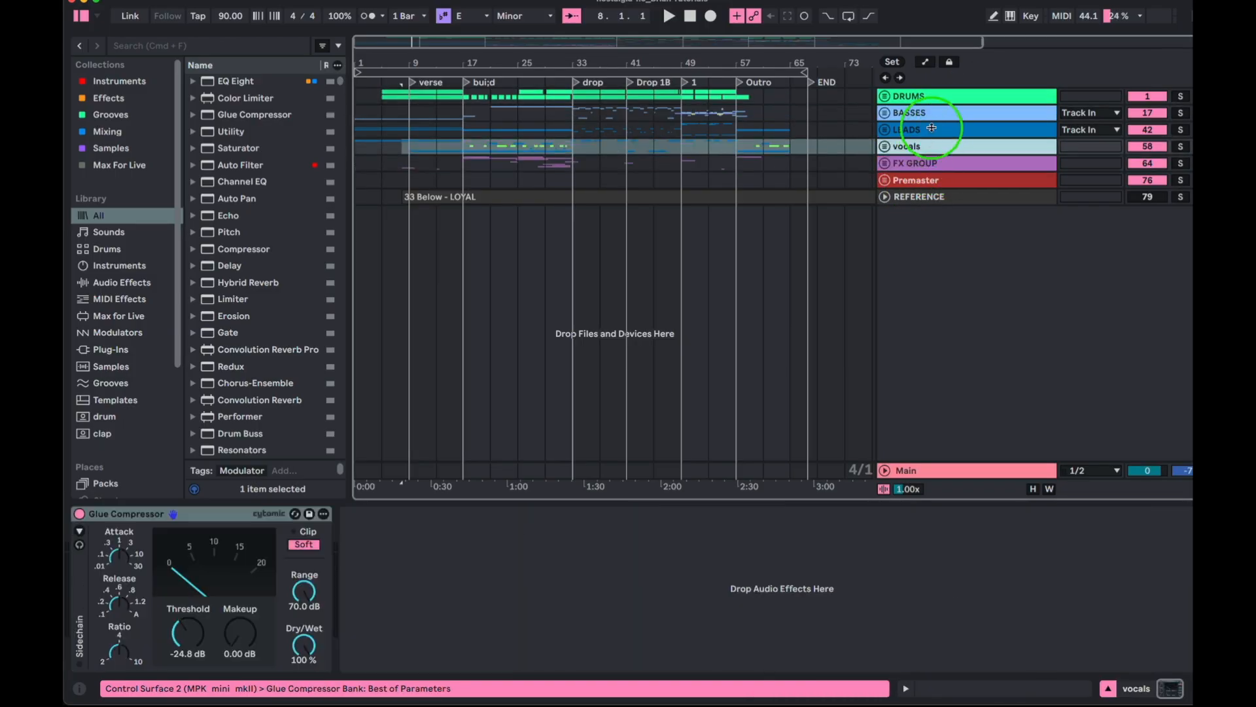
pyautogui.click(932, 129)
pyautogui.click(929, 146)
pyautogui.click(923, 163)
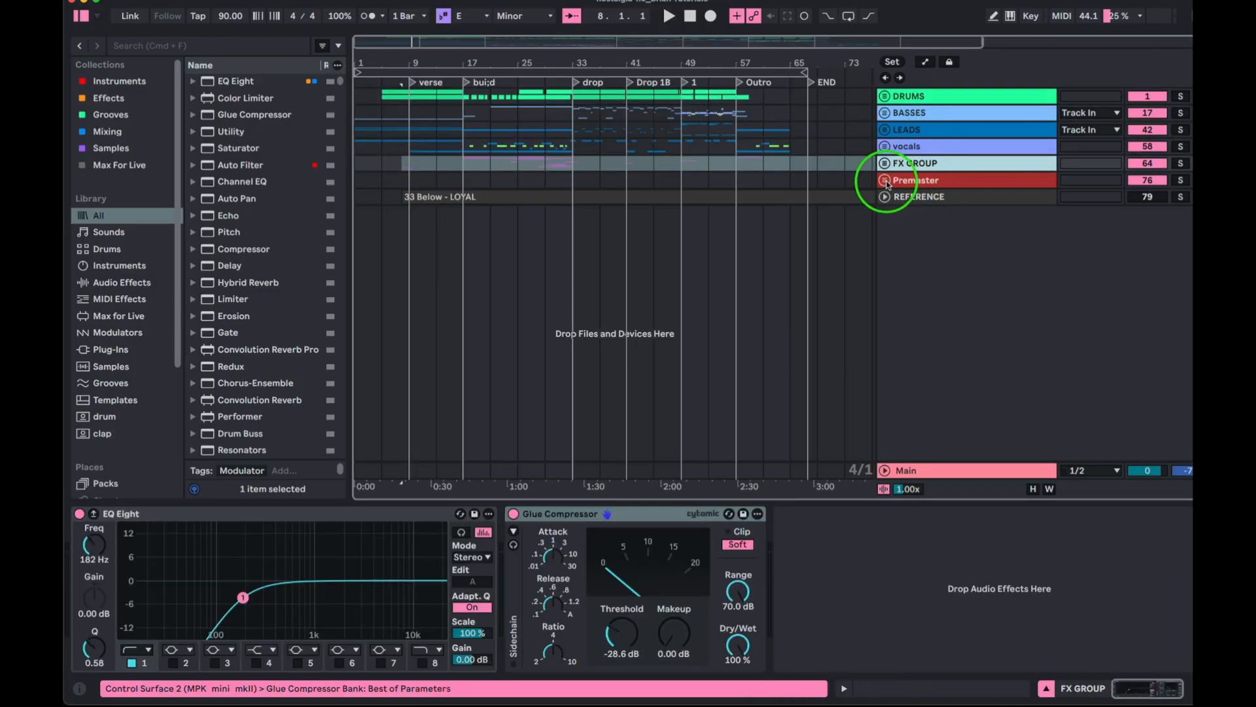
# - Unfold the DRUMS and Premaster groups to show their tracks in the arrangement
pyautogui.click(891, 97)
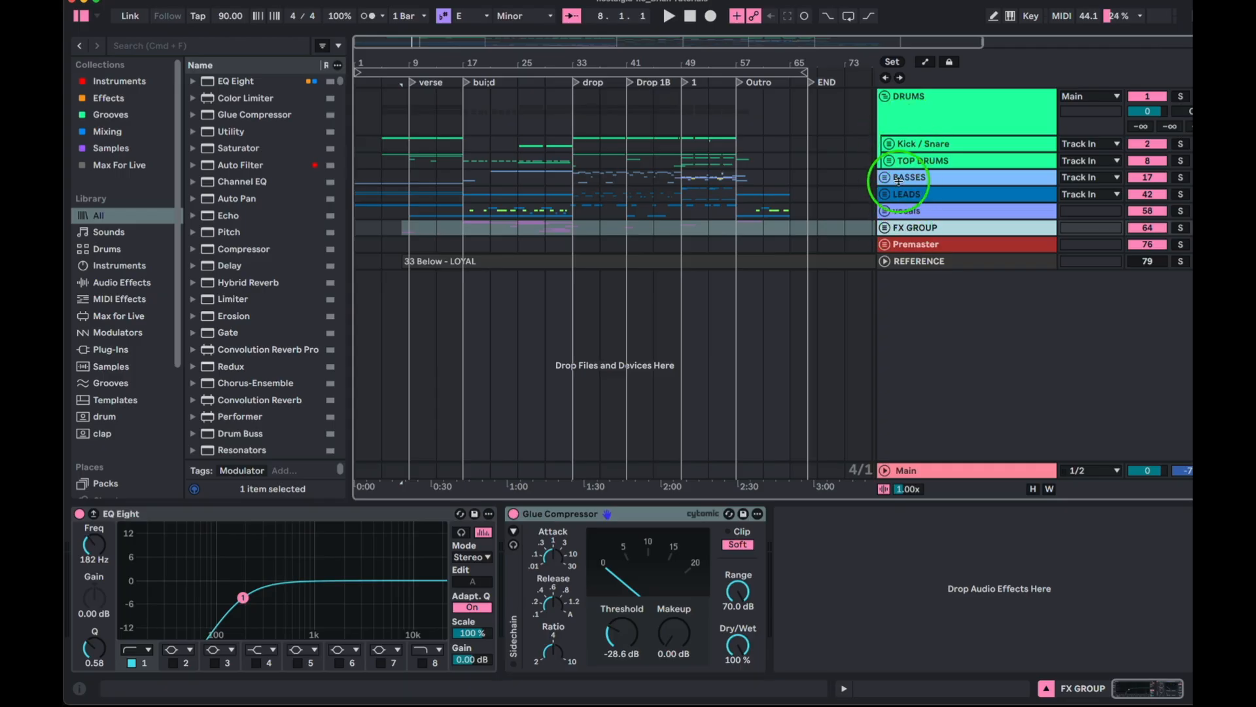
pyautogui.click(899, 180)
pyautogui.click(901, 196)
pyautogui.click(880, 246)
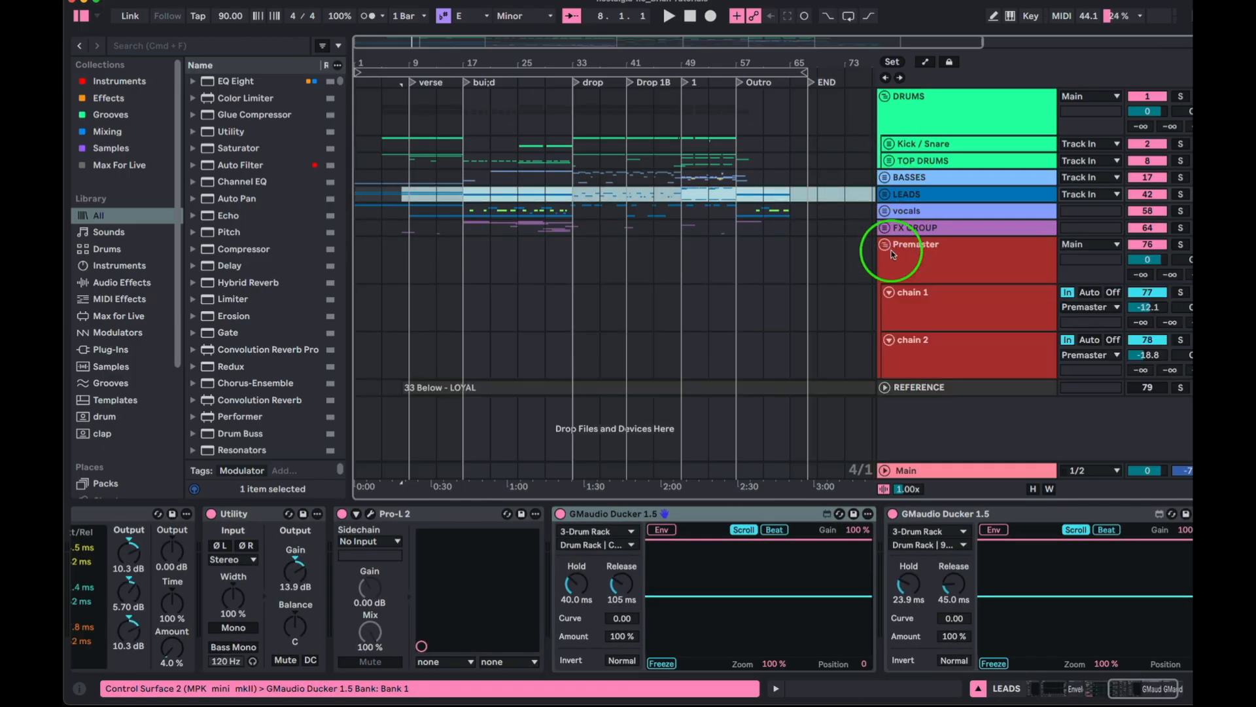
# - Open the Pro-L 2 limiter on chain 1 clear of the device chain, and choose 4x oversampling
pyautogui.click(917, 296)
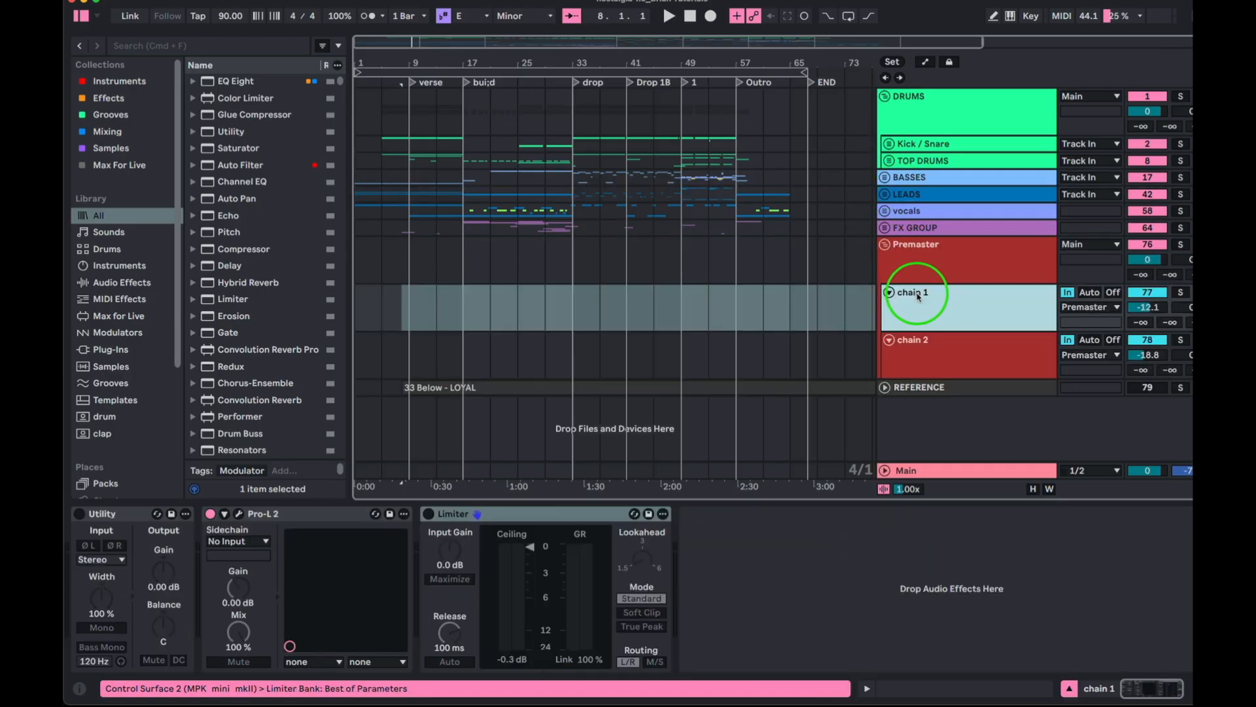
pyautogui.click(240, 517)
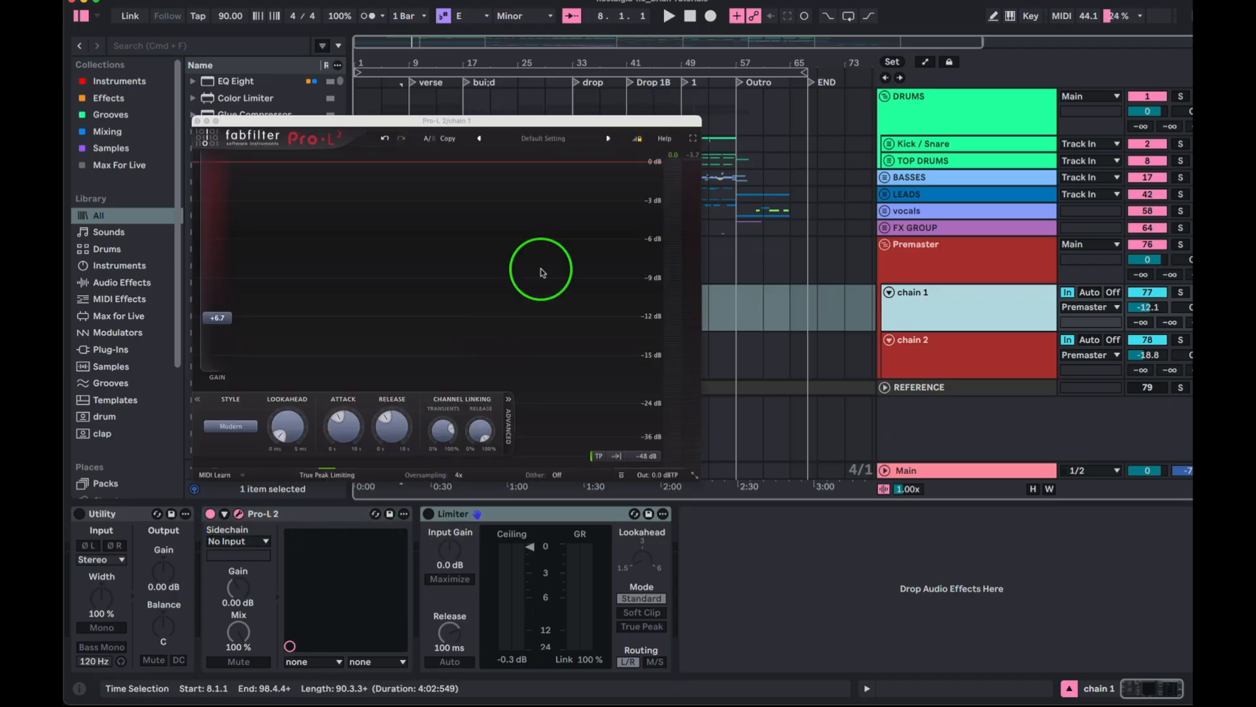
pyautogui.moveTo(463, 127); pyautogui.dragTo(557, 53)
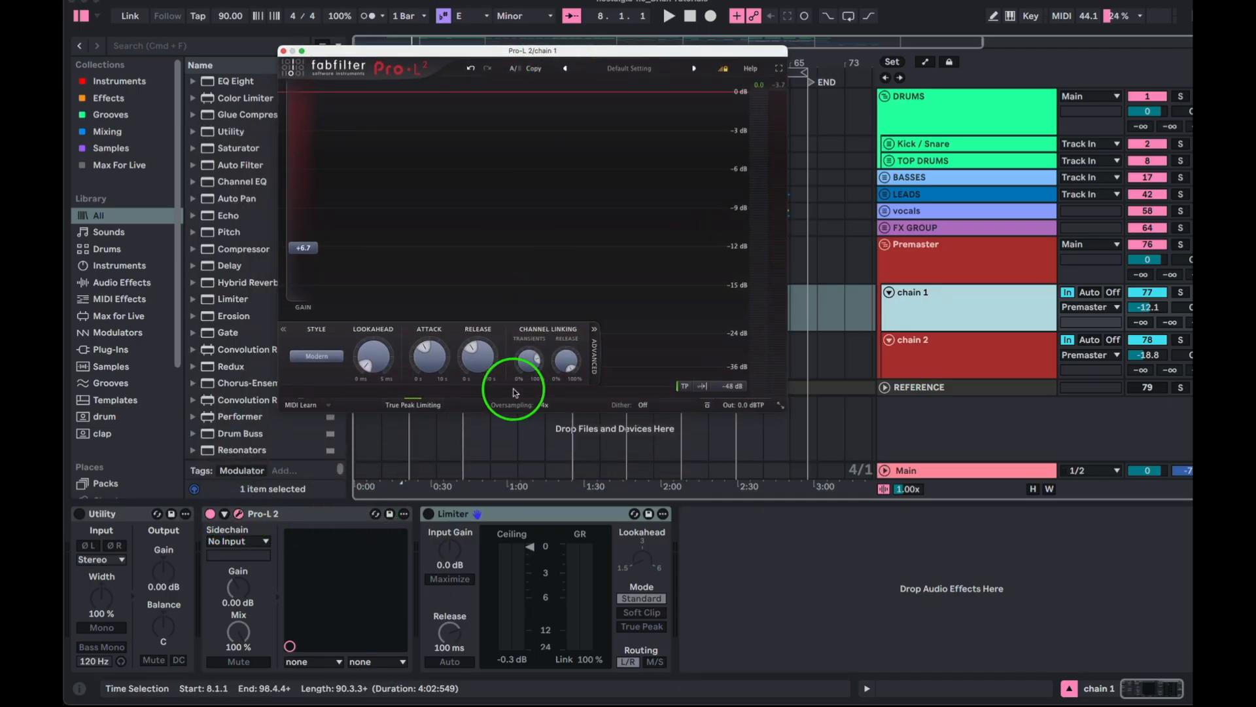
pyautogui.click(545, 405)
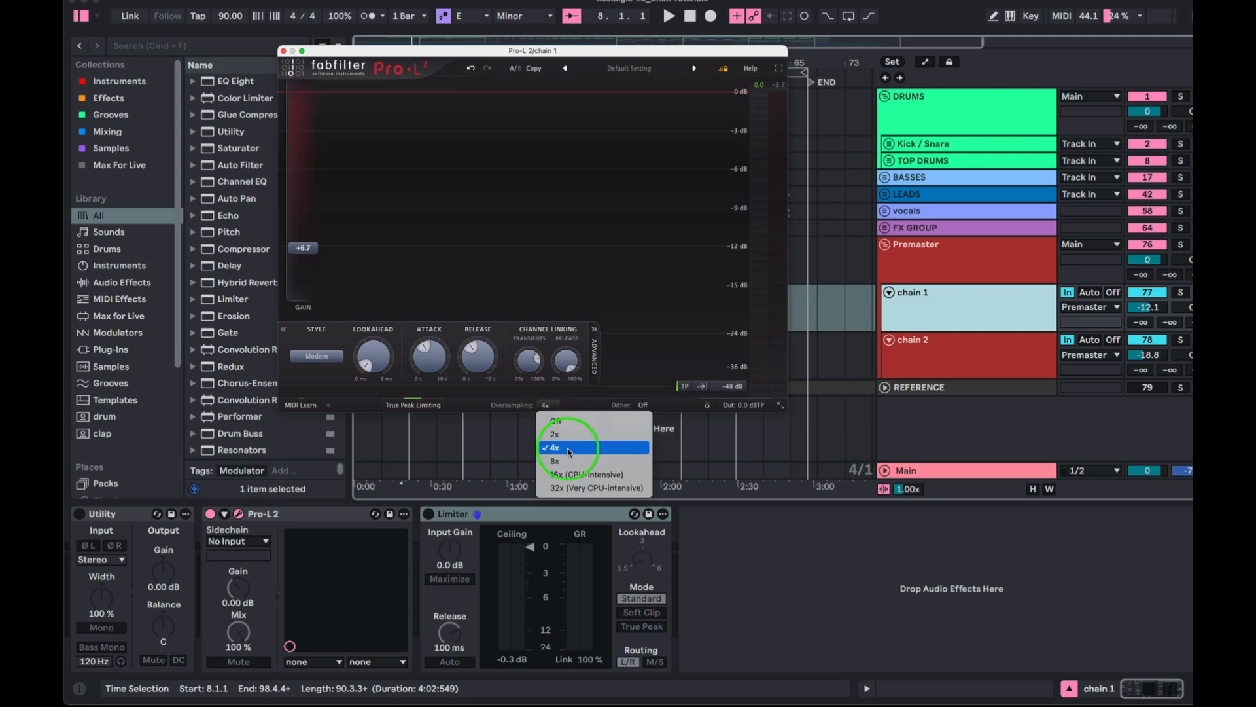
pyautogui.click(568, 450)
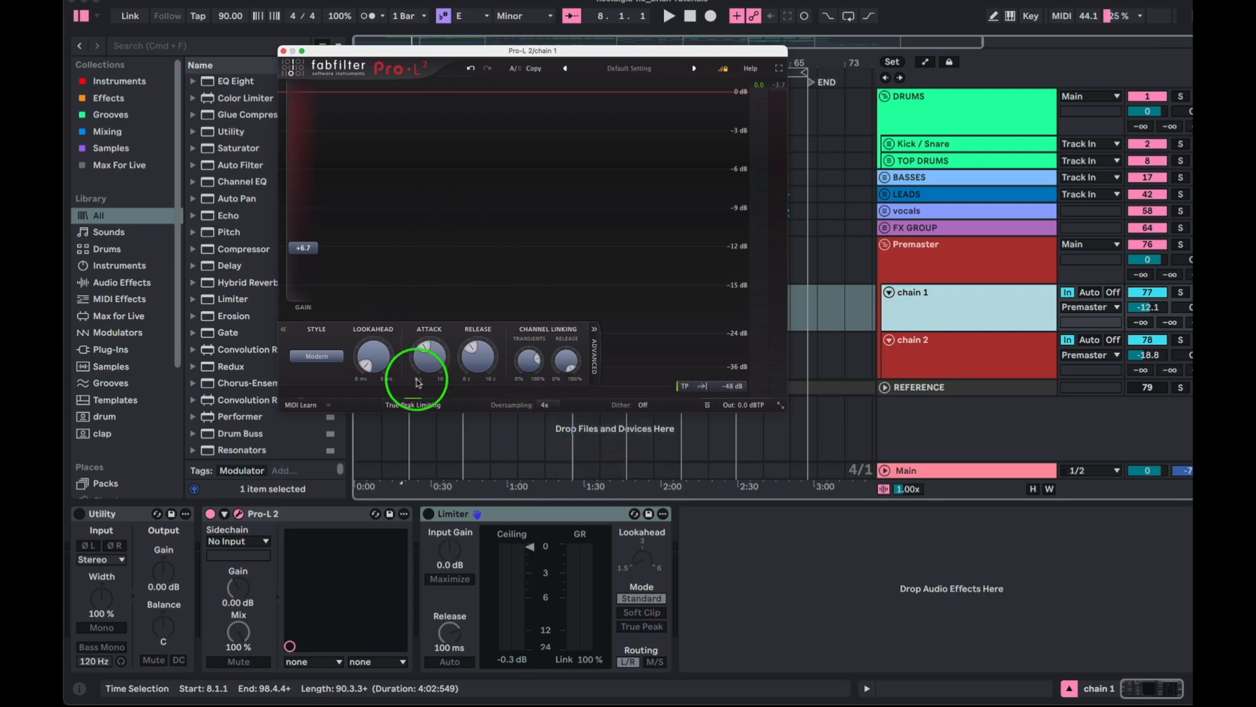
# - Set the input gain of chain 1's Pro-L 2 to +6.9 dB
pyautogui.moveTo(295, 248)
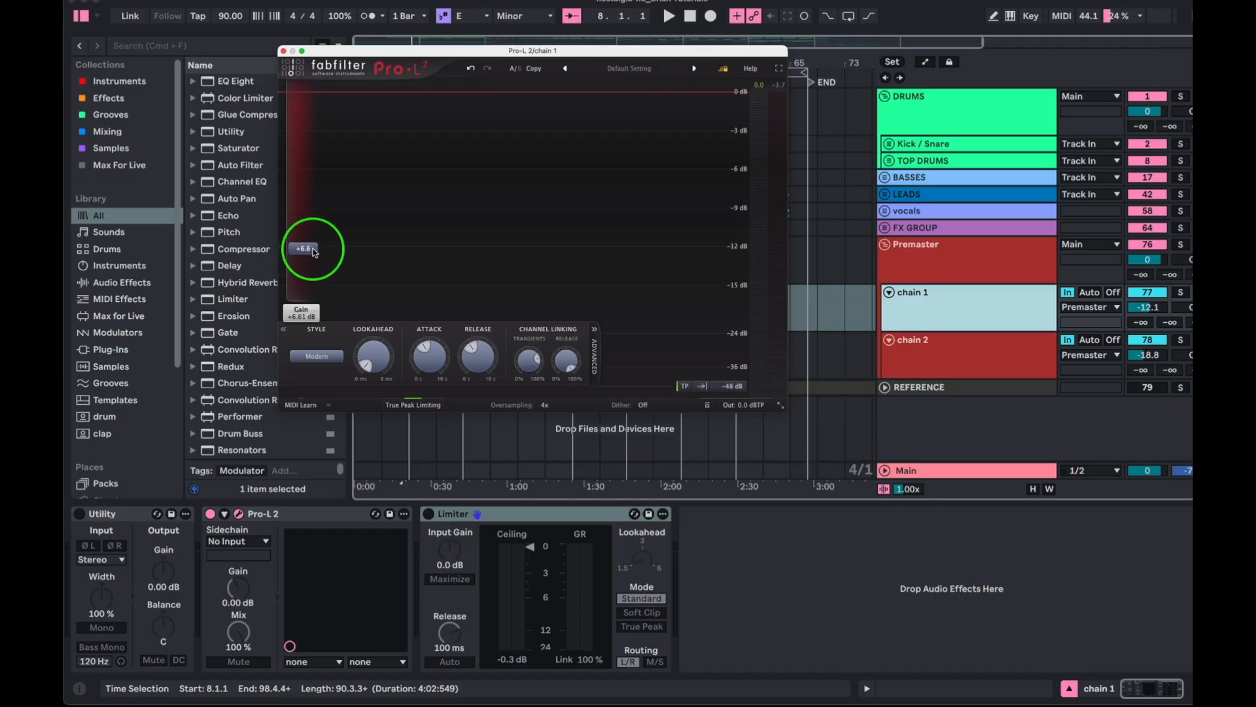
pyautogui.moveTo(316, 252); pyautogui.dragTo(315, 251)
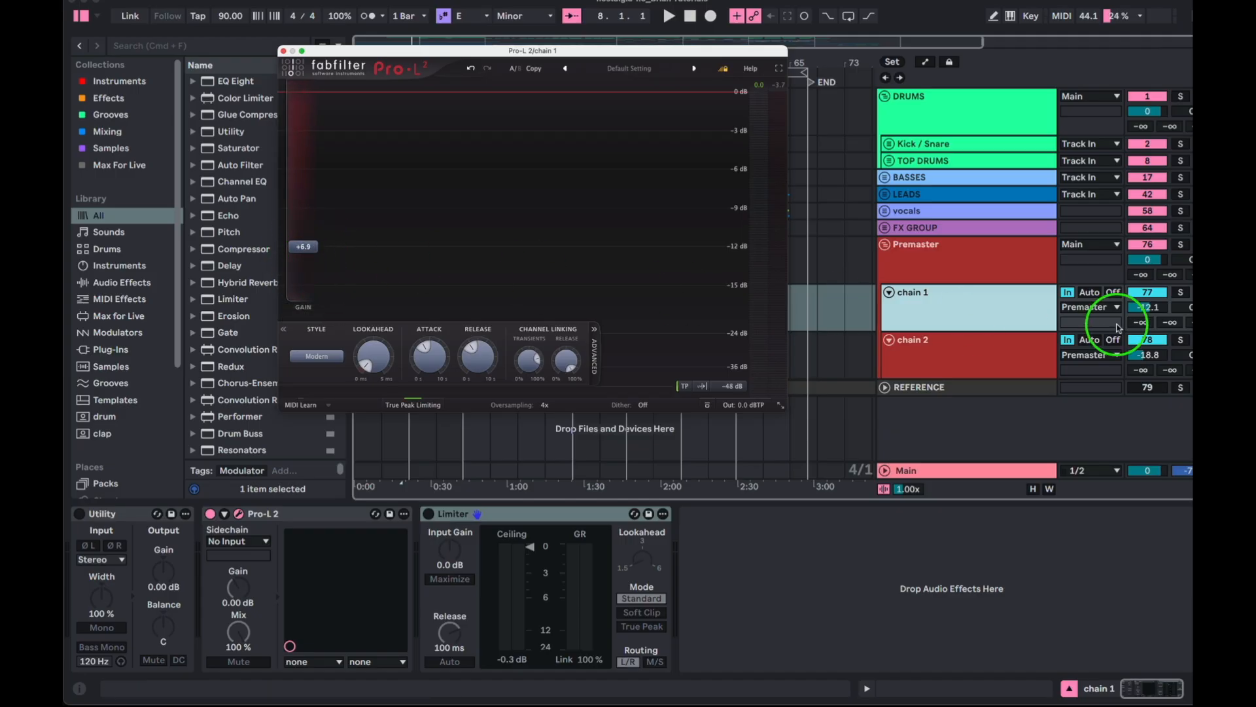
pyautogui.click(963, 306)
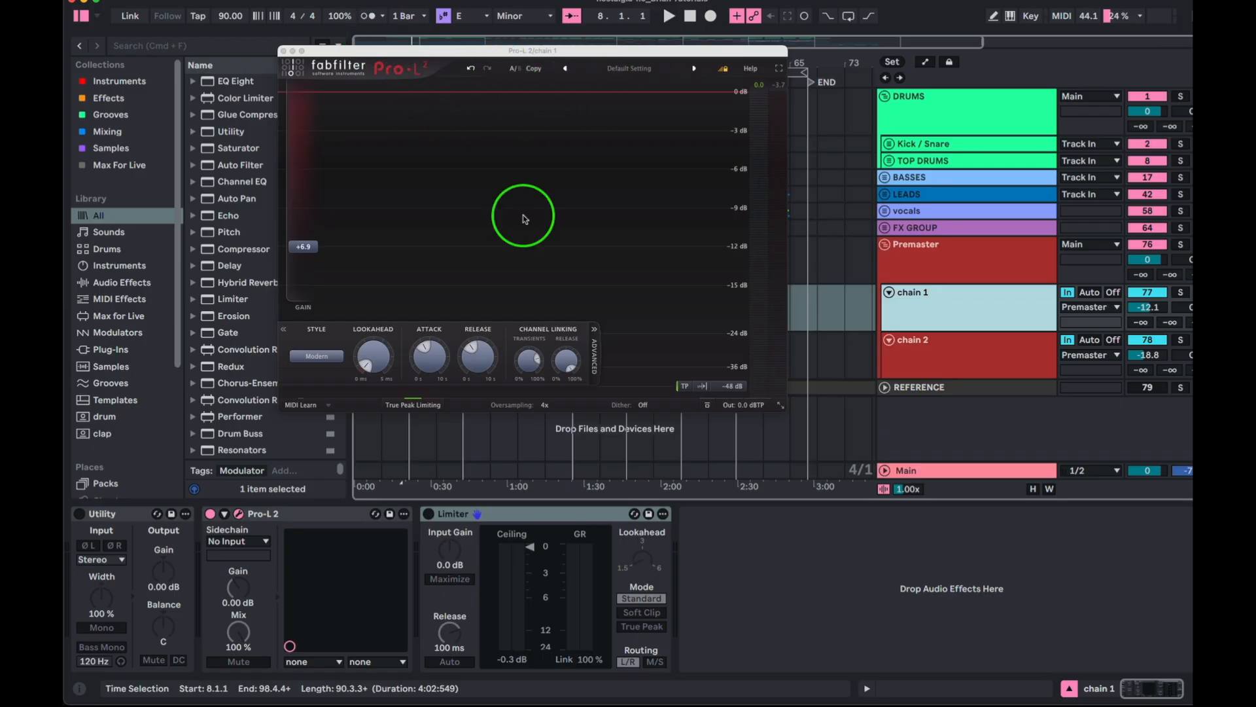
# - Show the output level control of chain 1's Pro-L 2 and move the limiter window away from the track list
pyautogui.click(743, 405)
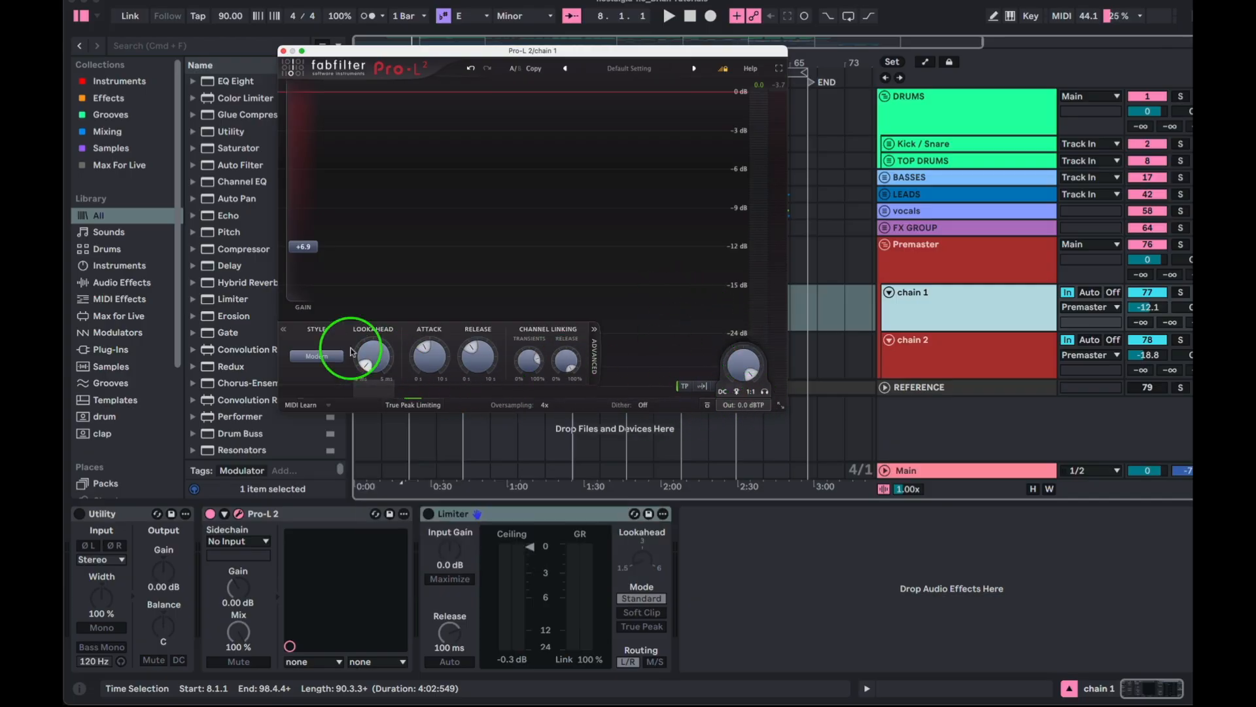
pyautogui.moveTo(316, 250)
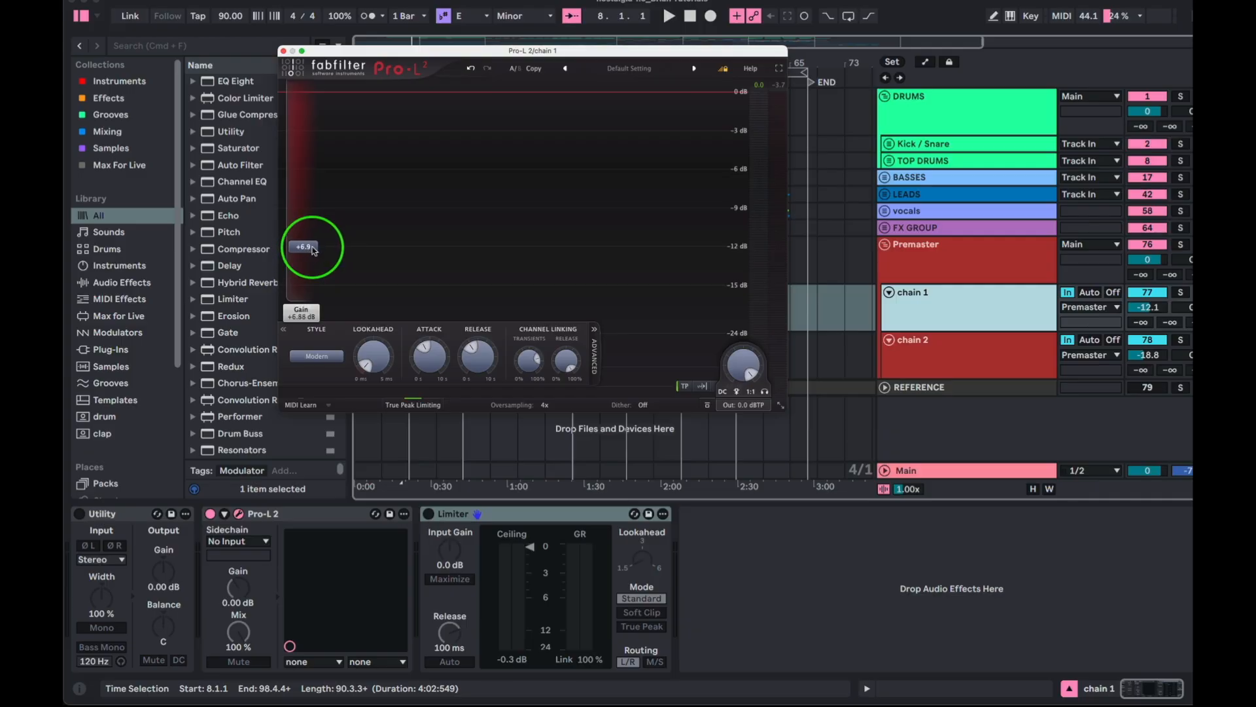
pyautogui.click(956, 311)
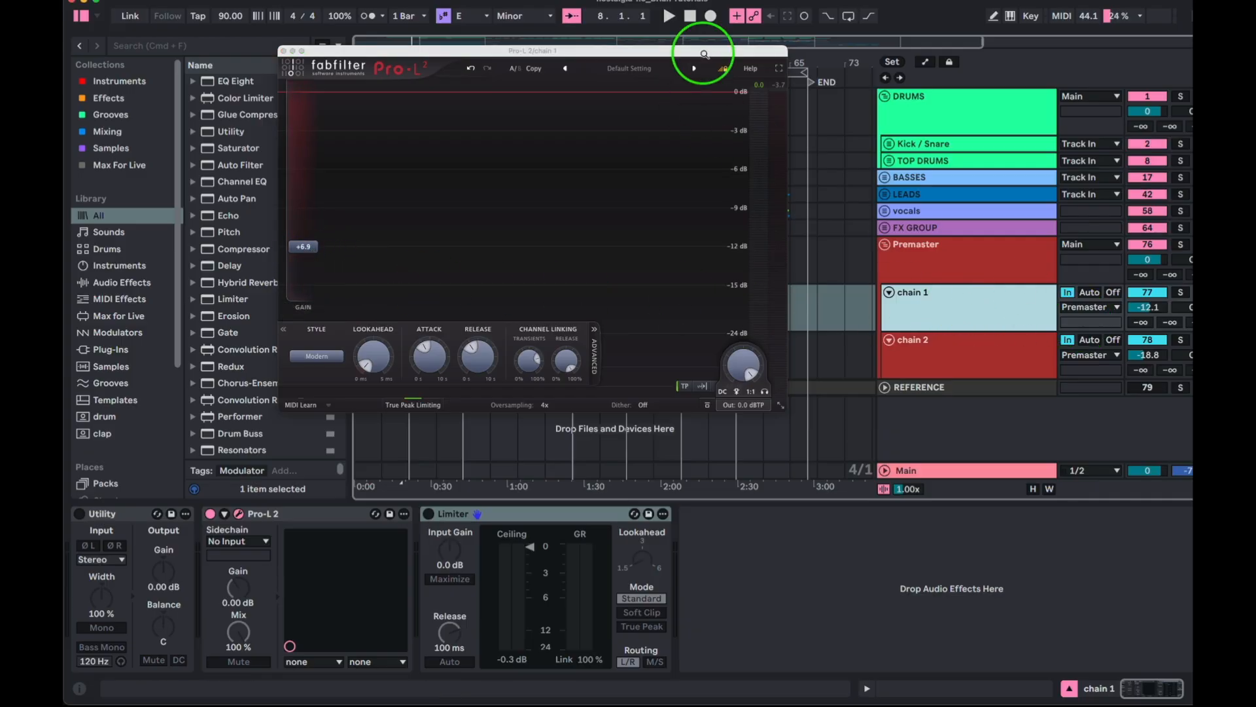
pyautogui.moveTo(701, 50); pyautogui.dragTo(617, 59)
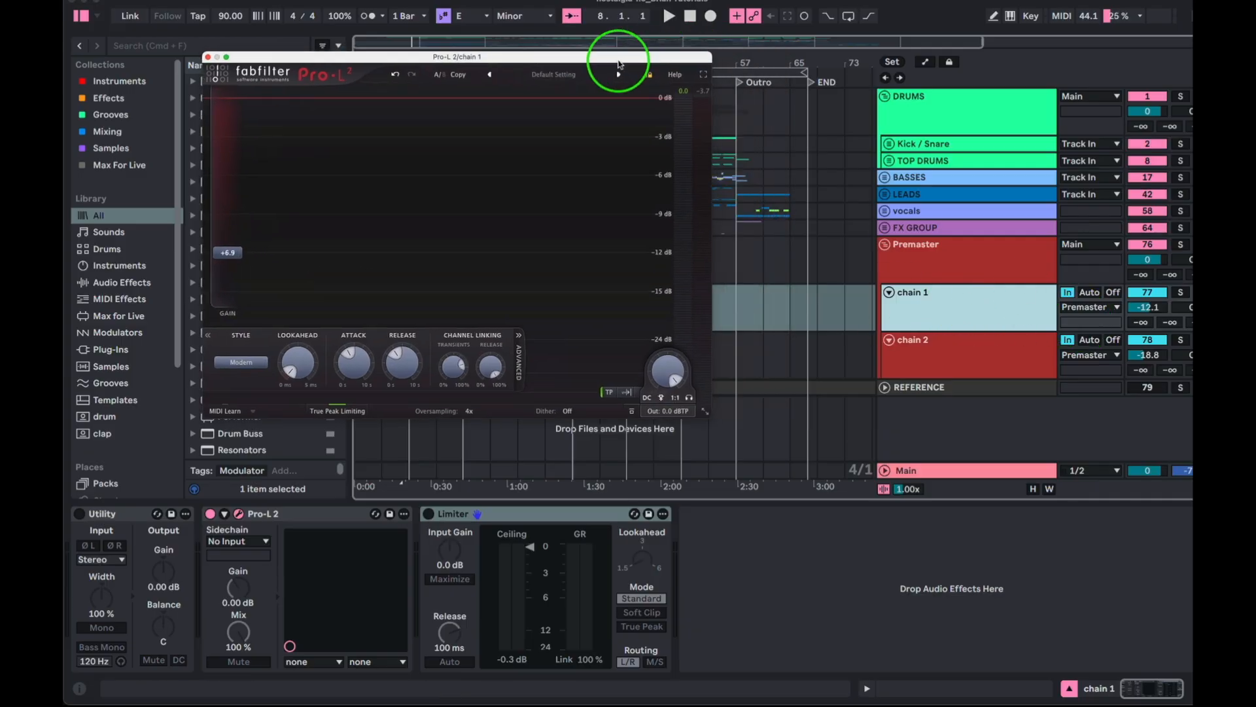
pyautogui.click(1146, 307)
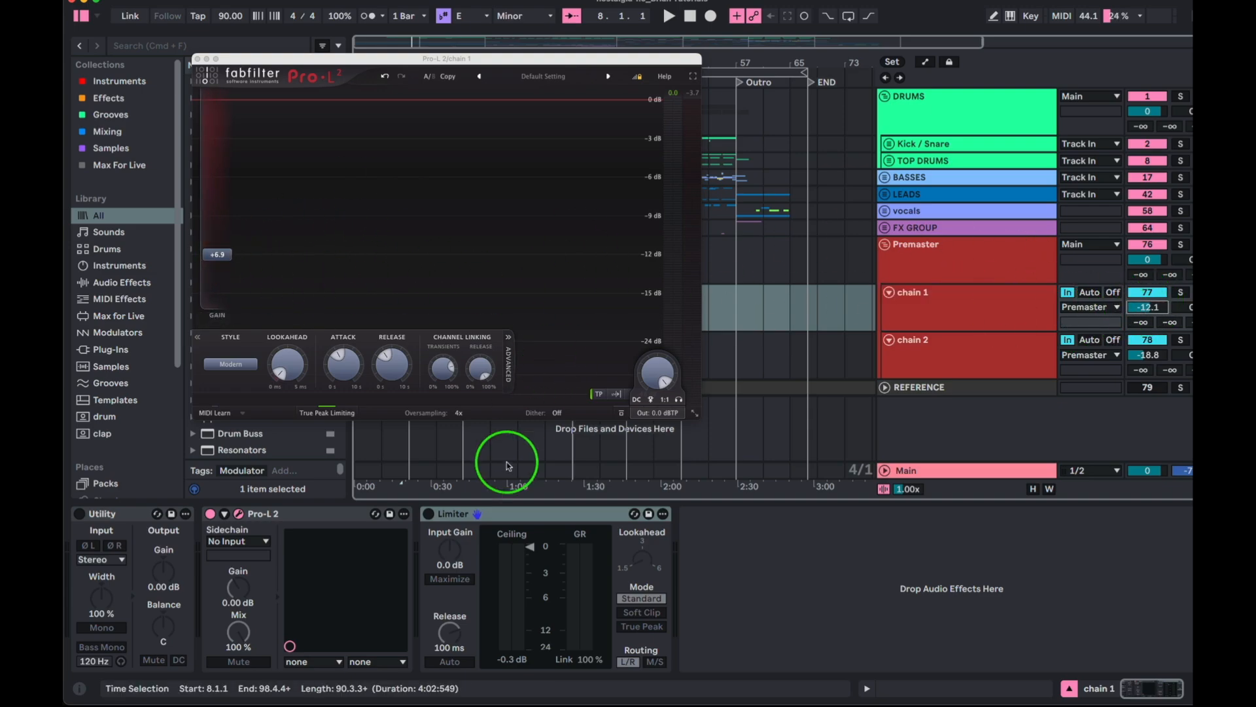
pyautogui.moveTo(336, 58); pyautogui.dragTo(340, 41)
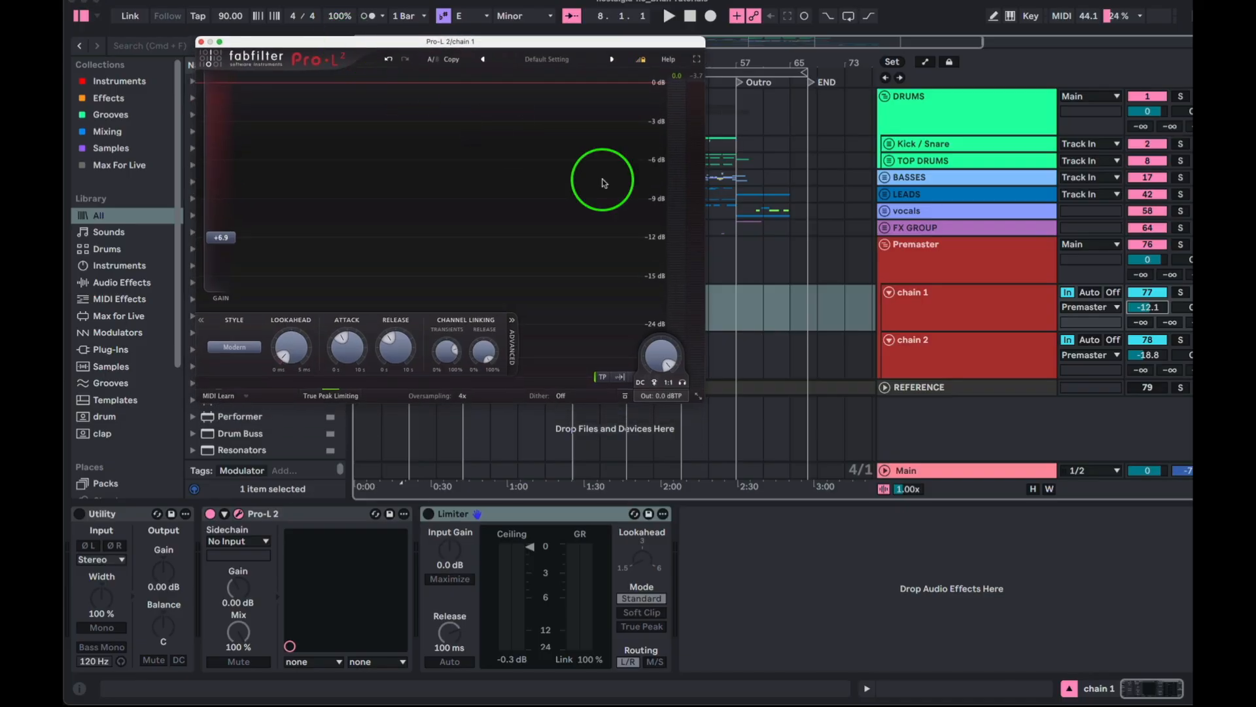
# - Compare the device chains on chain 1, chain 2 and the Main track
pyautogui.click(999, 313)
pyautogui.click(973, 355)
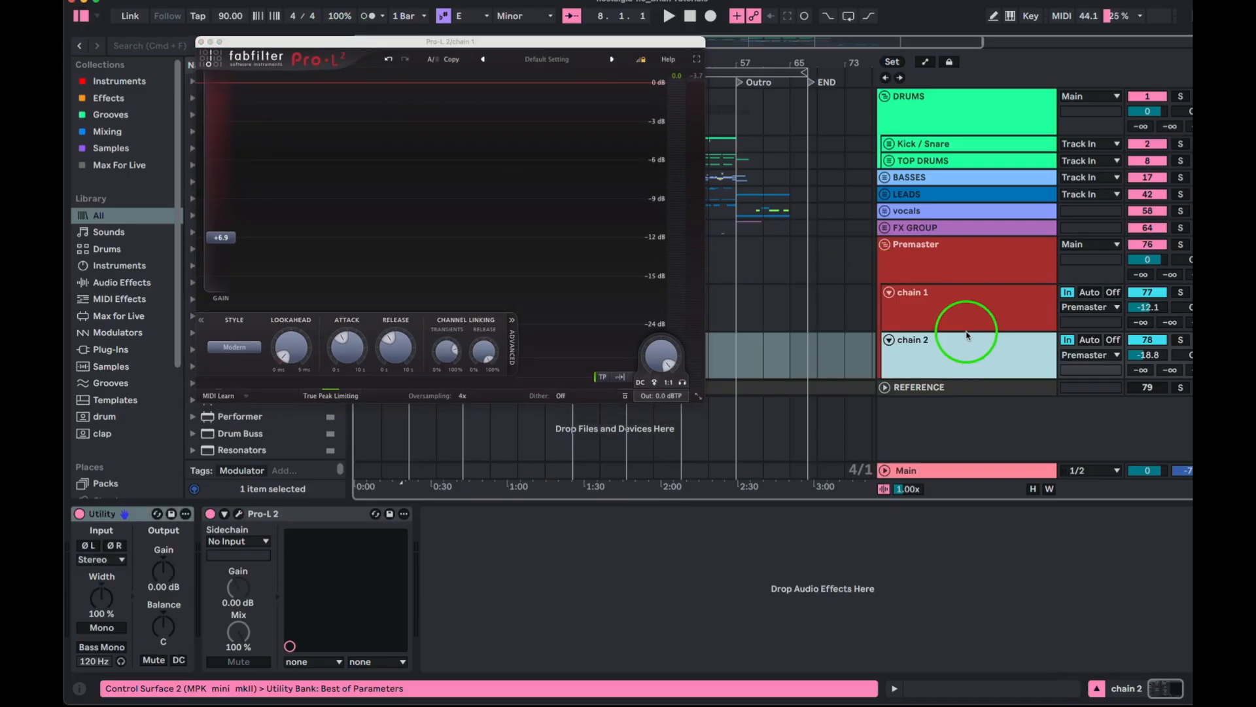
pyautogui.click(956, 296)
pyautogui.click(940, 467)
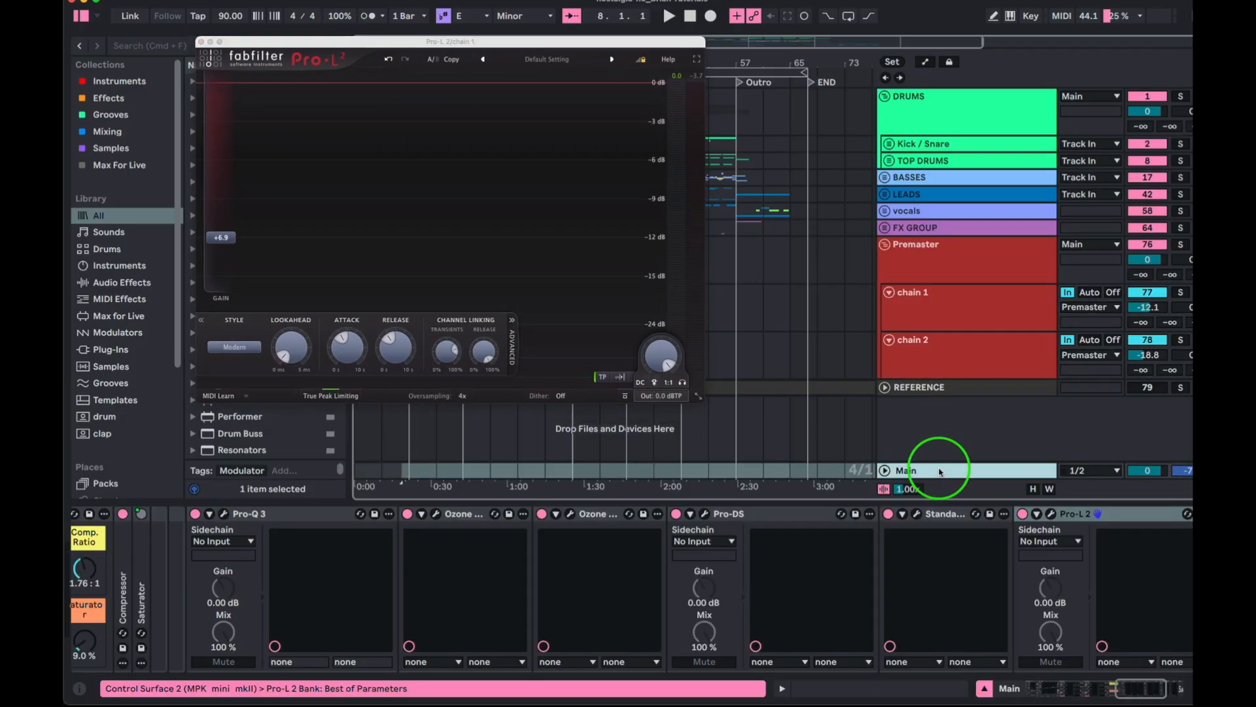
pyautogui.click(911, 308)
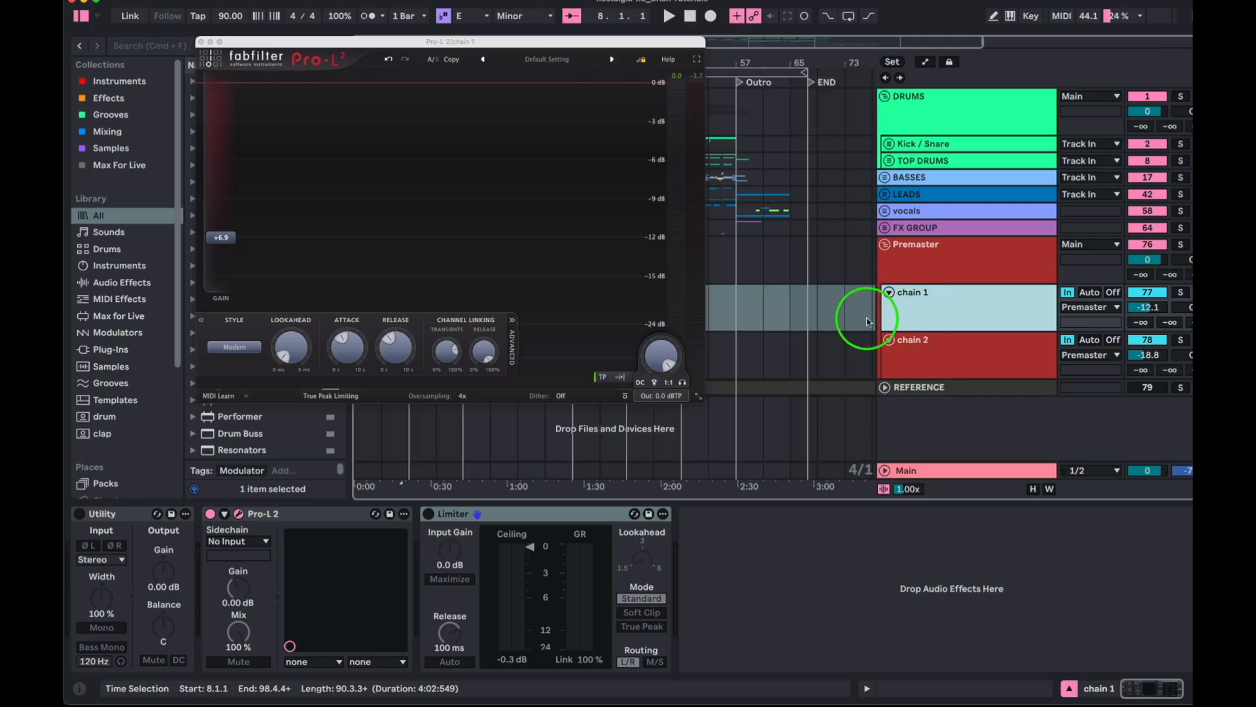
pyautogui.click(915, 426)
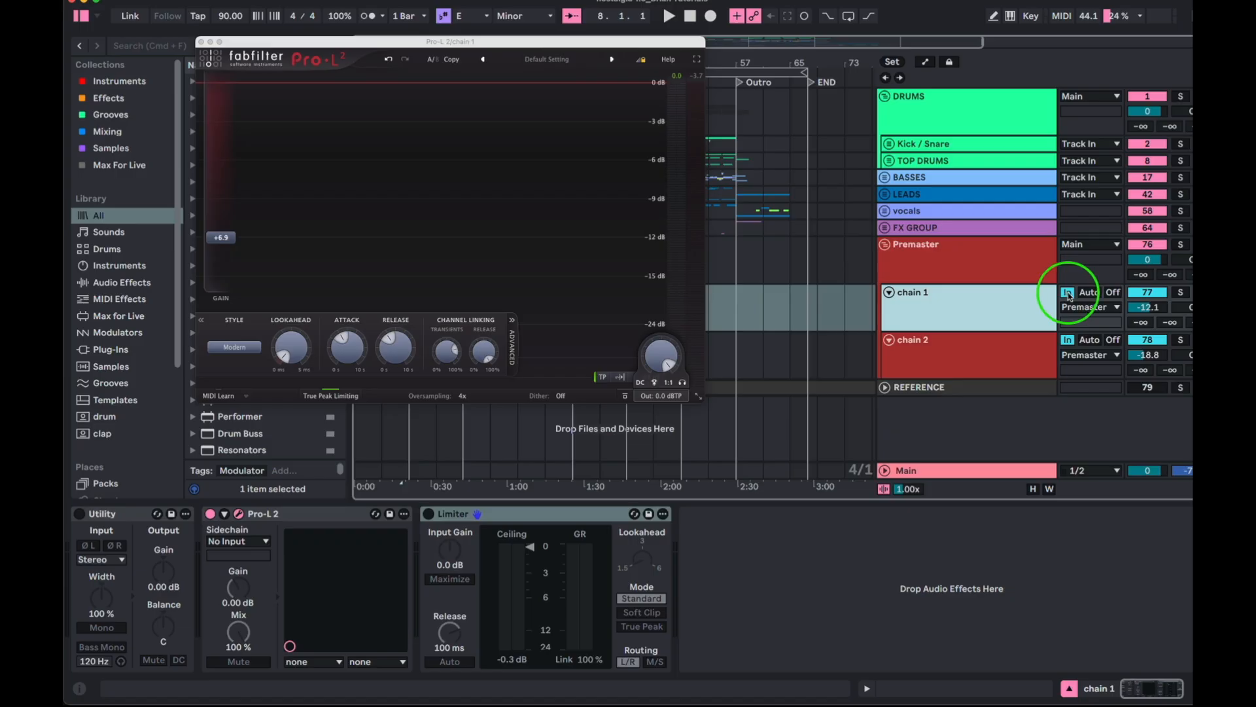
pyautogui.click(1023, 350)
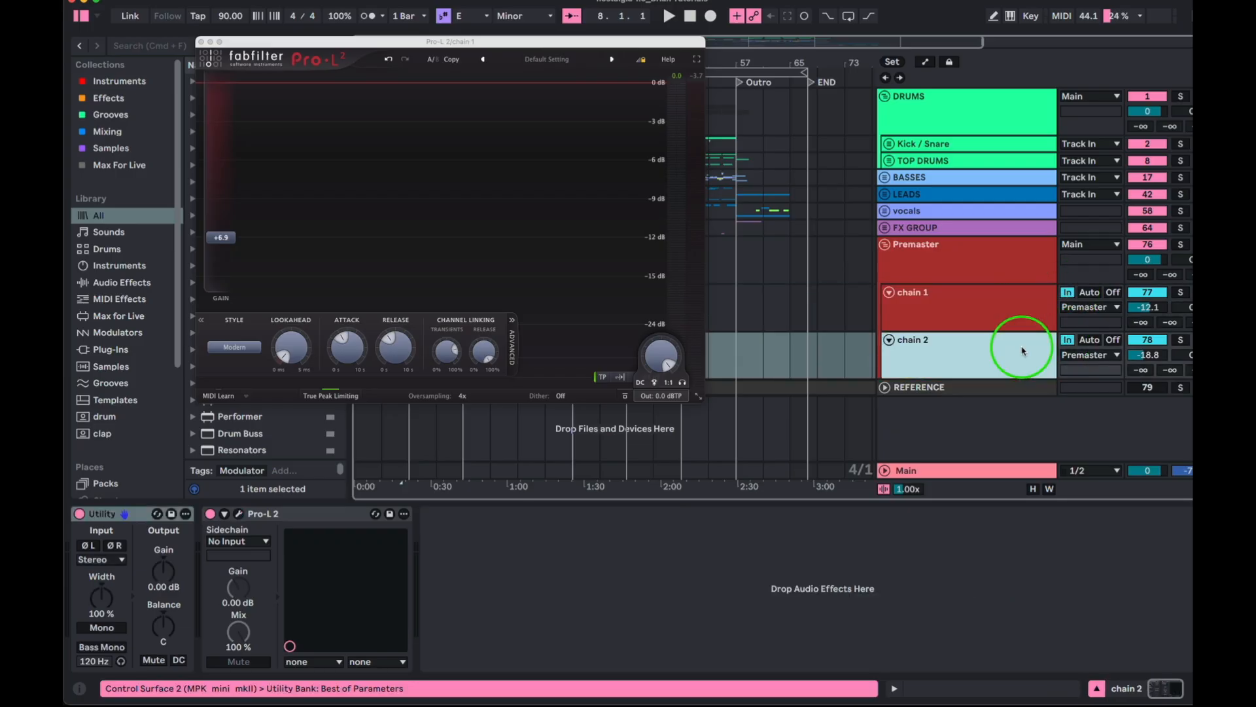
pyautogui.click(968, 310)
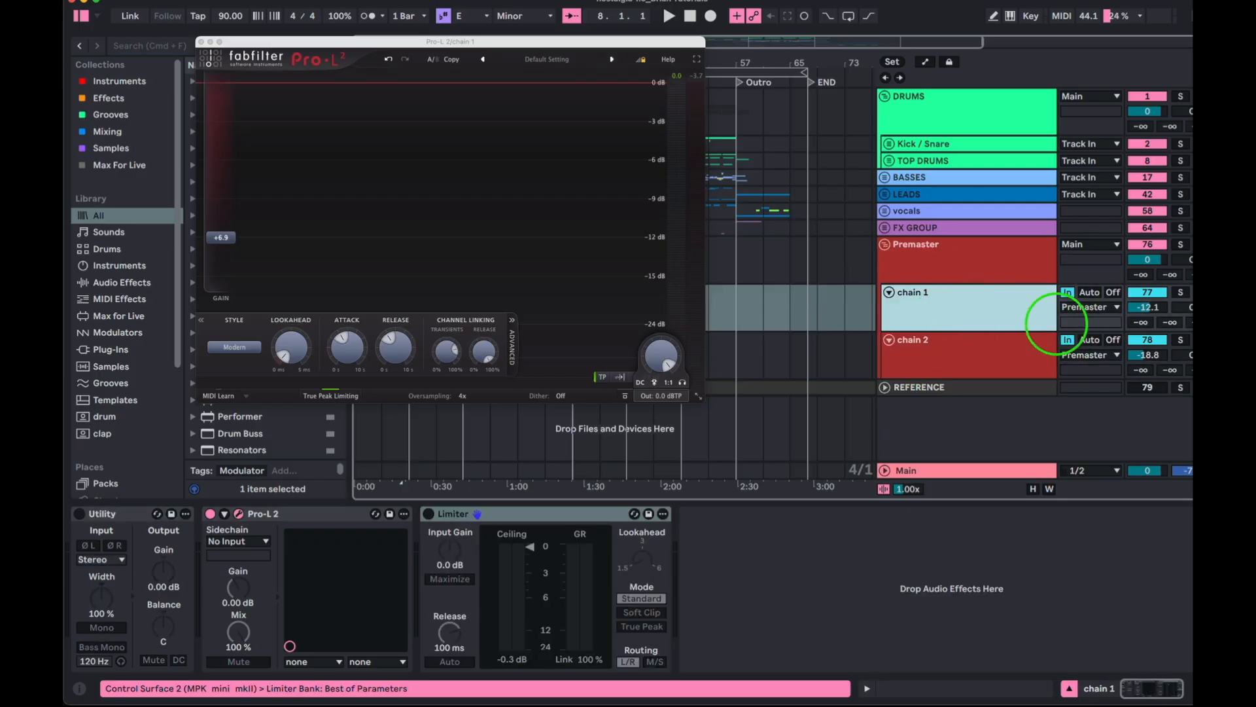
# - Check the Premaster group's output routing, and play from bar 8 to examine the gain reduction in chain 1's Pro-L 2
pyautogui.click(962, 258)
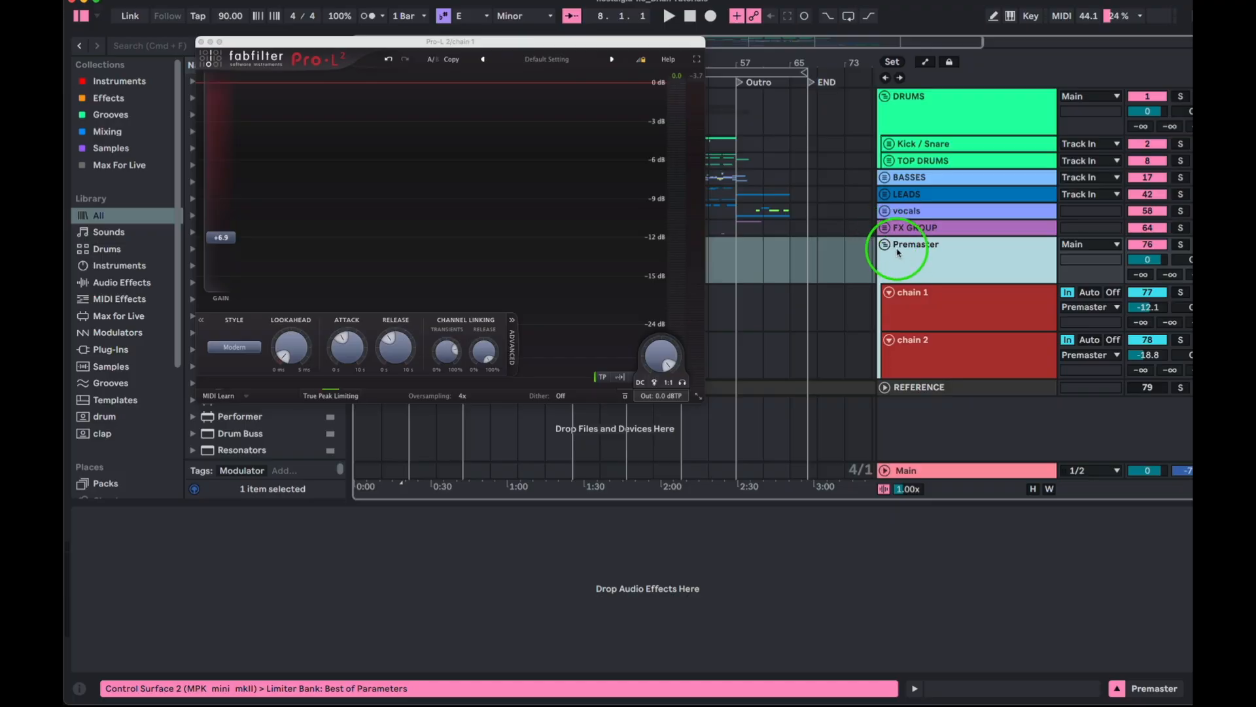
pyautogui.click(1091, 247)
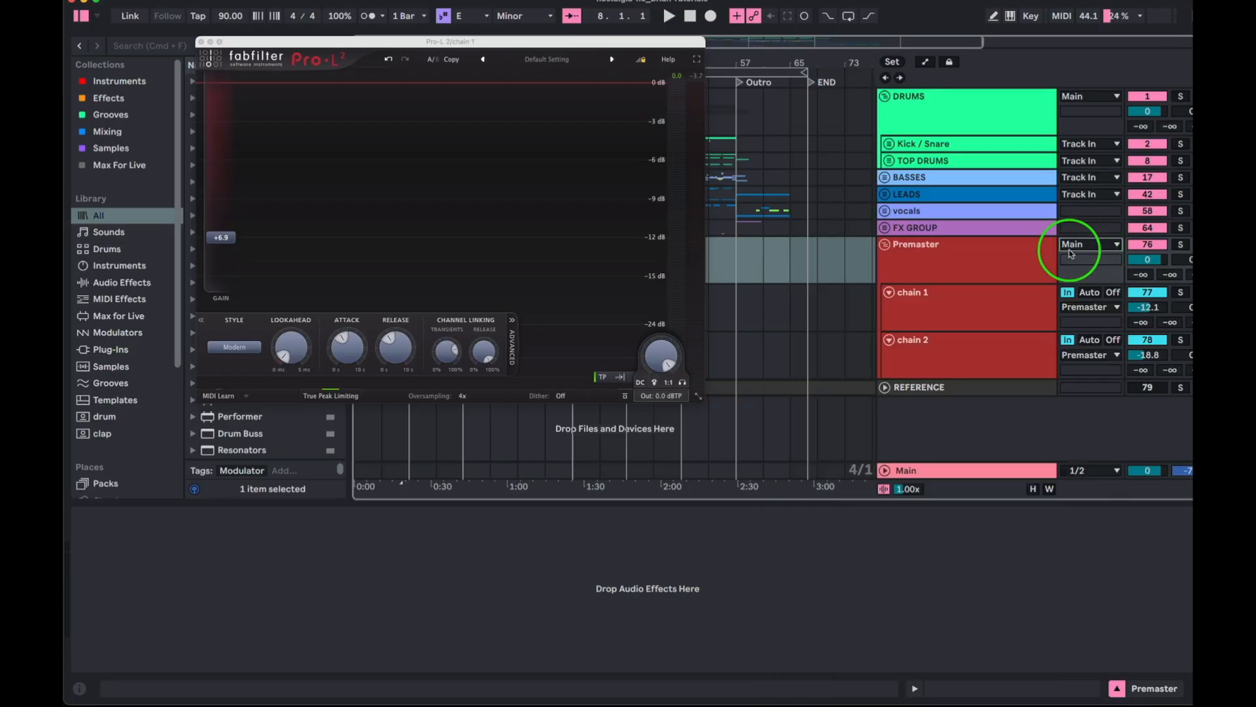
pyautogui.click(954, 265)
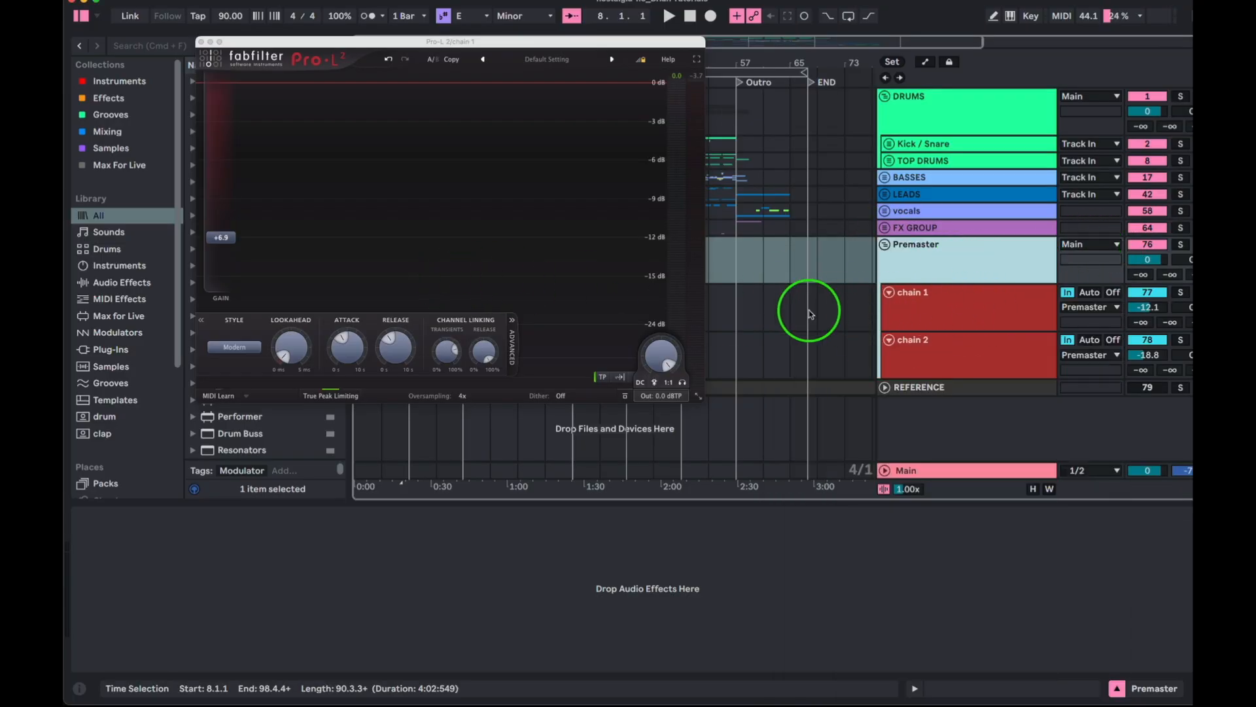
pyautogui.press('space')
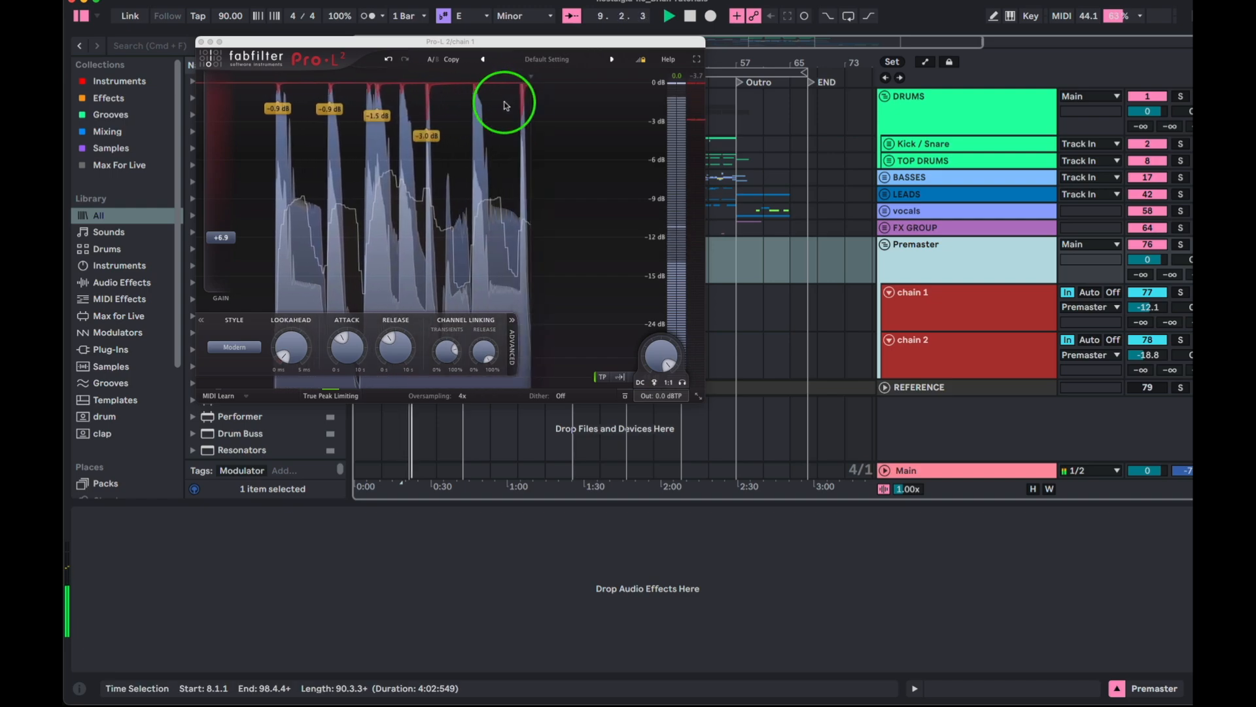
pyautogui.moveTo(343, 346)
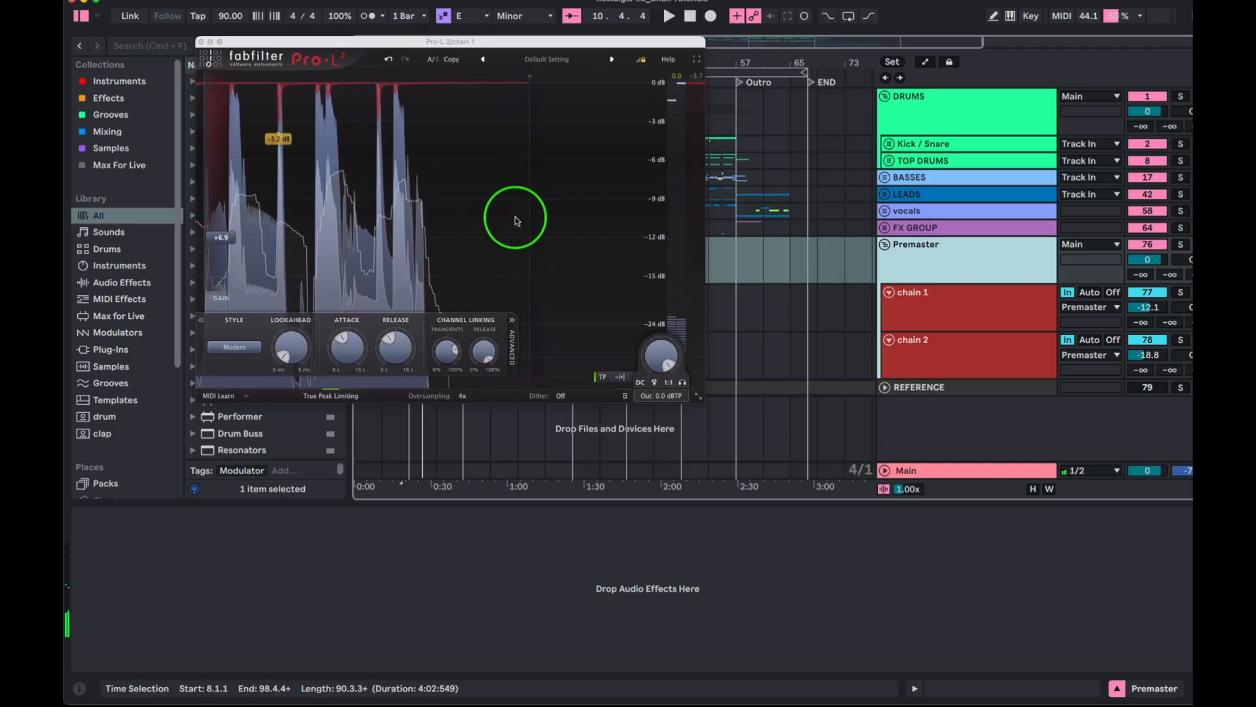
# - Close chain 1's limiter window, open chain 2's Pro-L 2, and play from bar 8 to examine its gain reduction
pyautogui.click(201, 41)
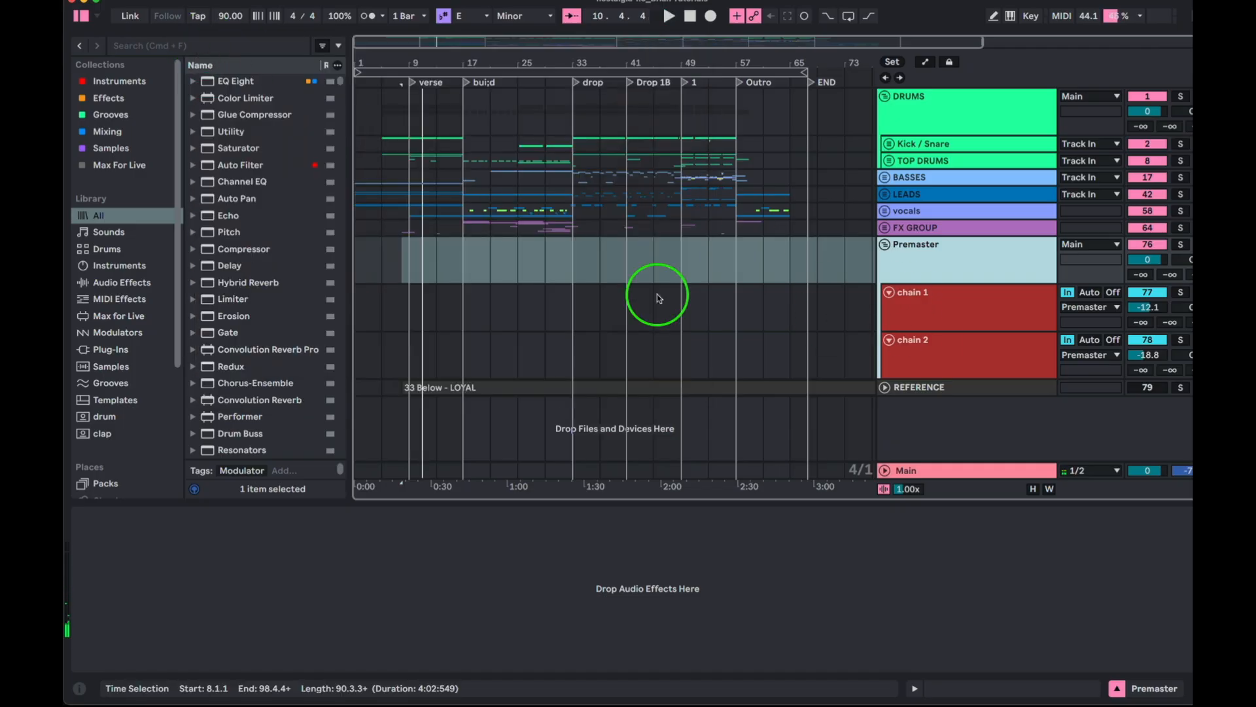
pyautogui.click(949, 359)
pyautogui.click(239, 514)
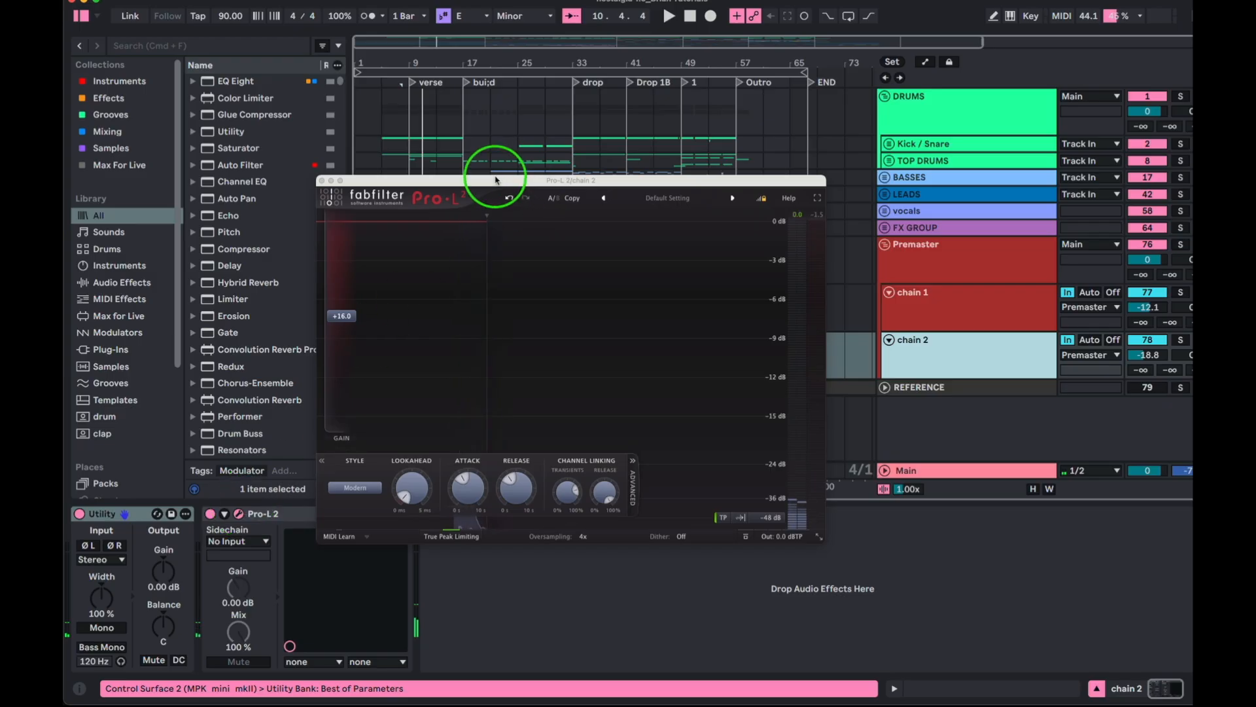
pyautogui.click(873, 146)
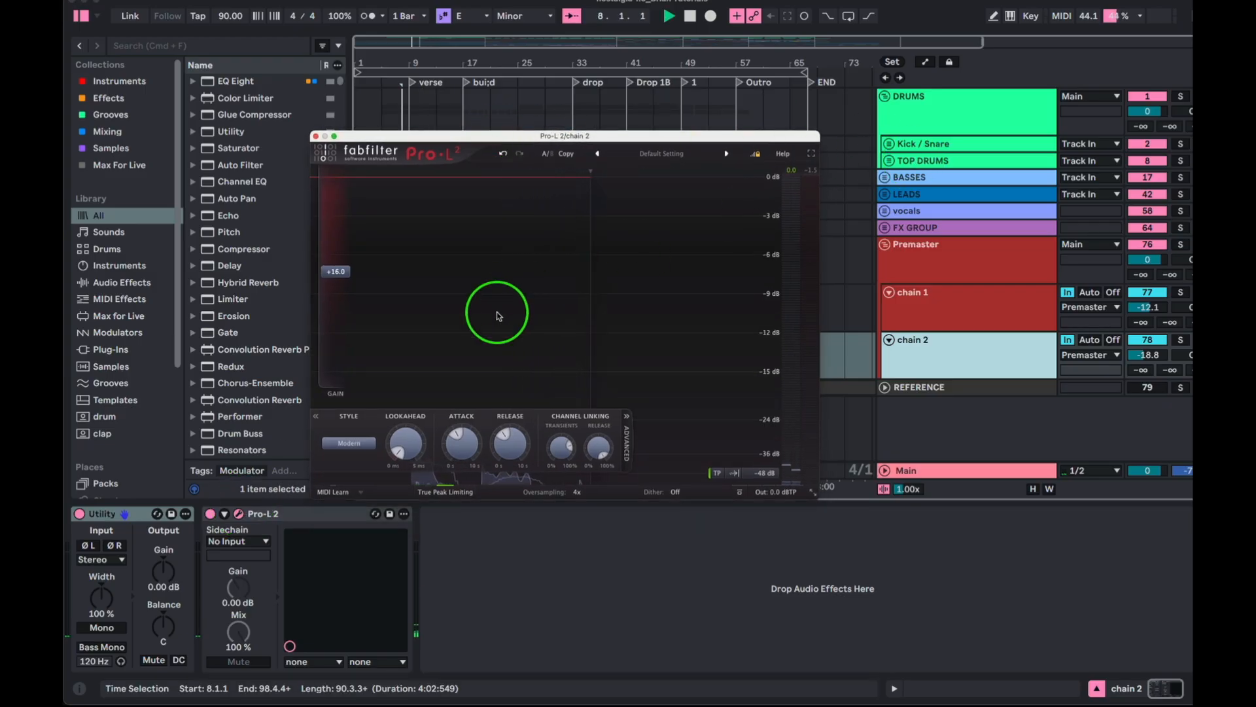
pyautogui.press('space')
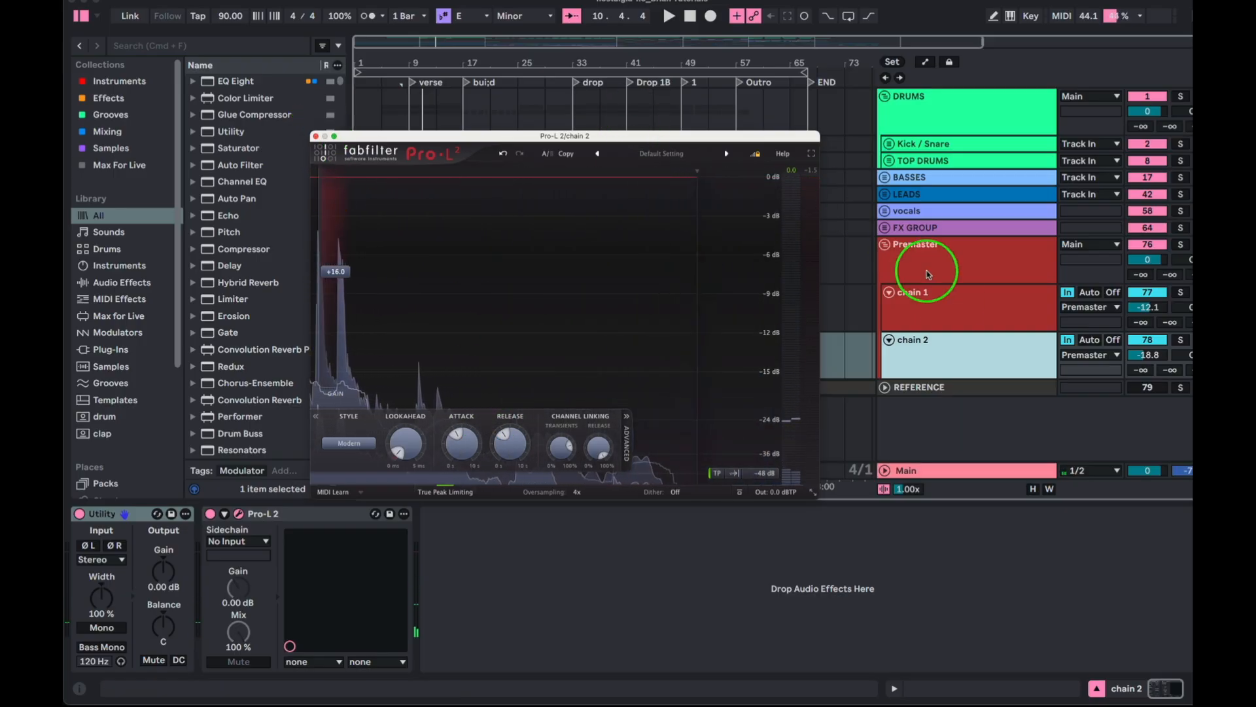
# - Show chain 1's devices and close chain 2's Pro-L 2 window
pyautogui.click(950, 303)
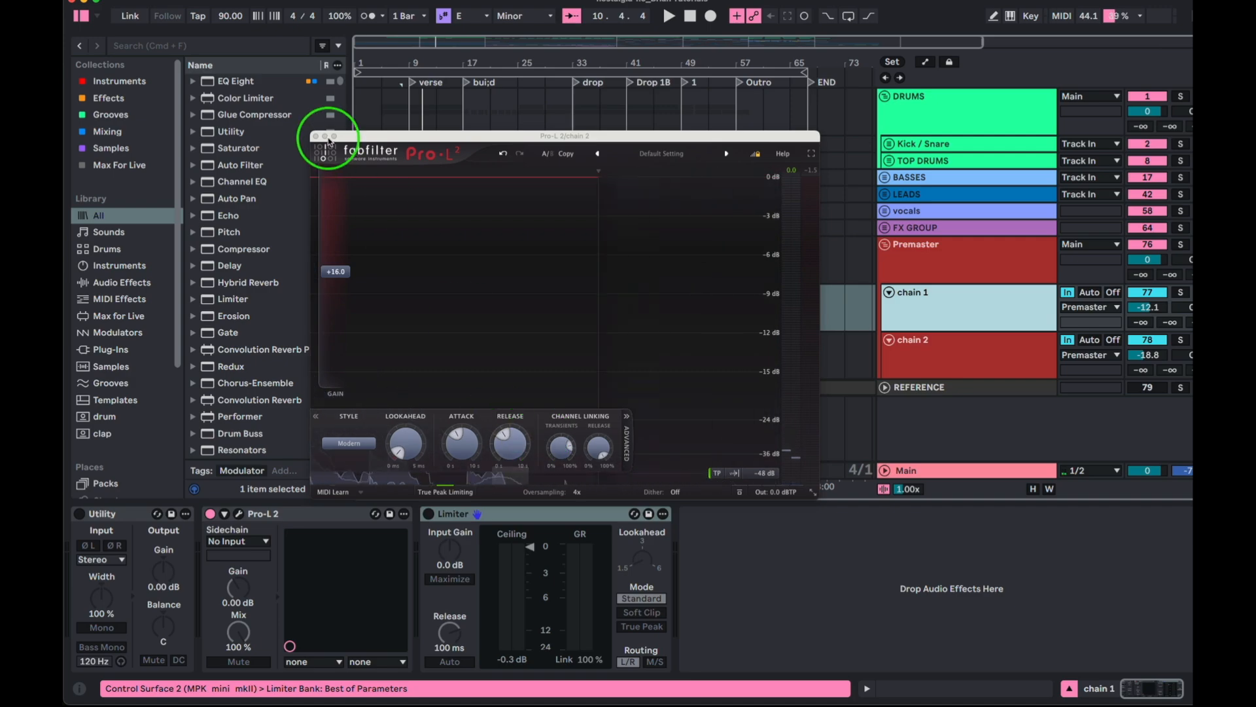
pyautogui.click(461, 443)
pyautogui.moveTo(462, 442); pyautogui.dragTo(456, 457)
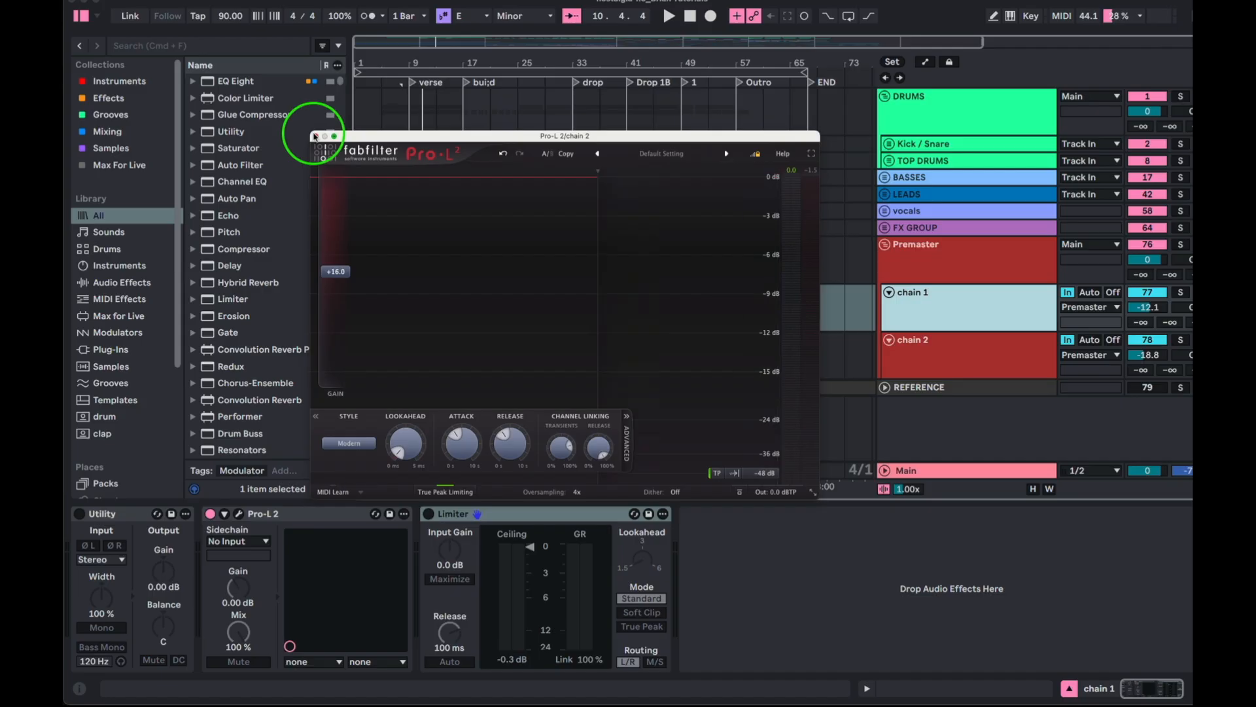
pyautogui.click(315, 136)
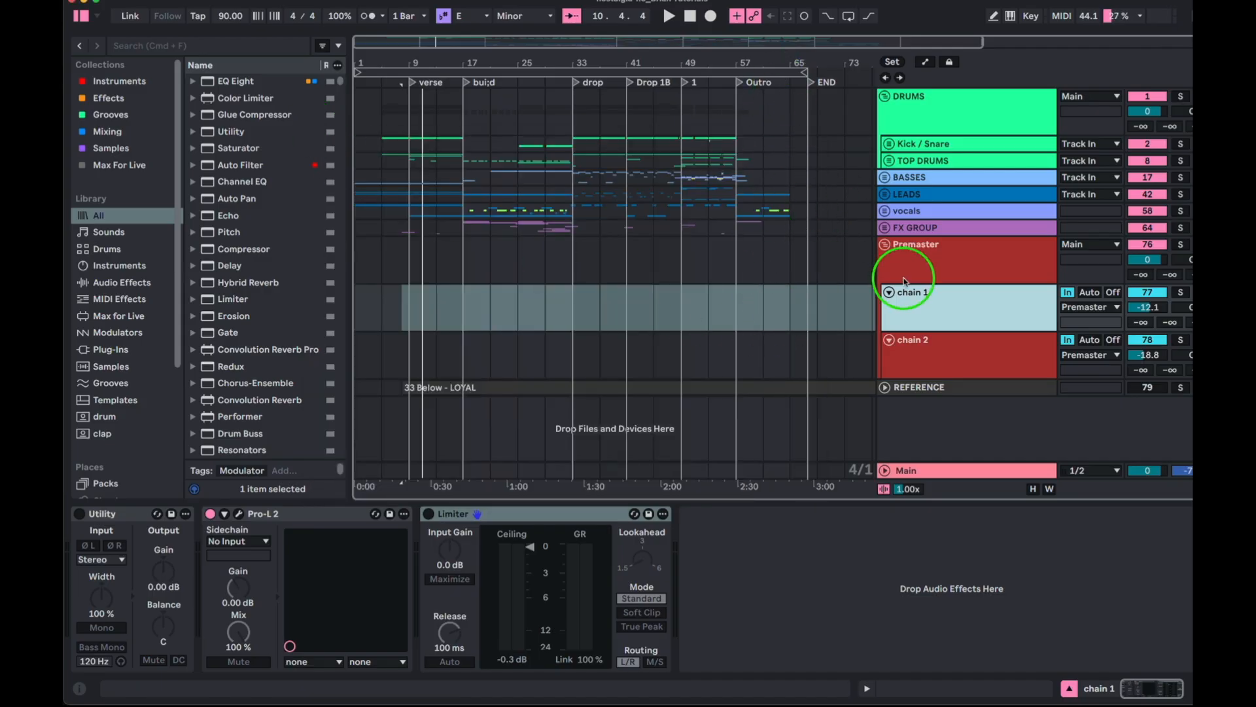
# - Collapse the Premaster and DRUMS groups, checking the device chains on FX GROUP and BASSES
pyautogui.click(885, 245)
pyautogui.click(928, 229)
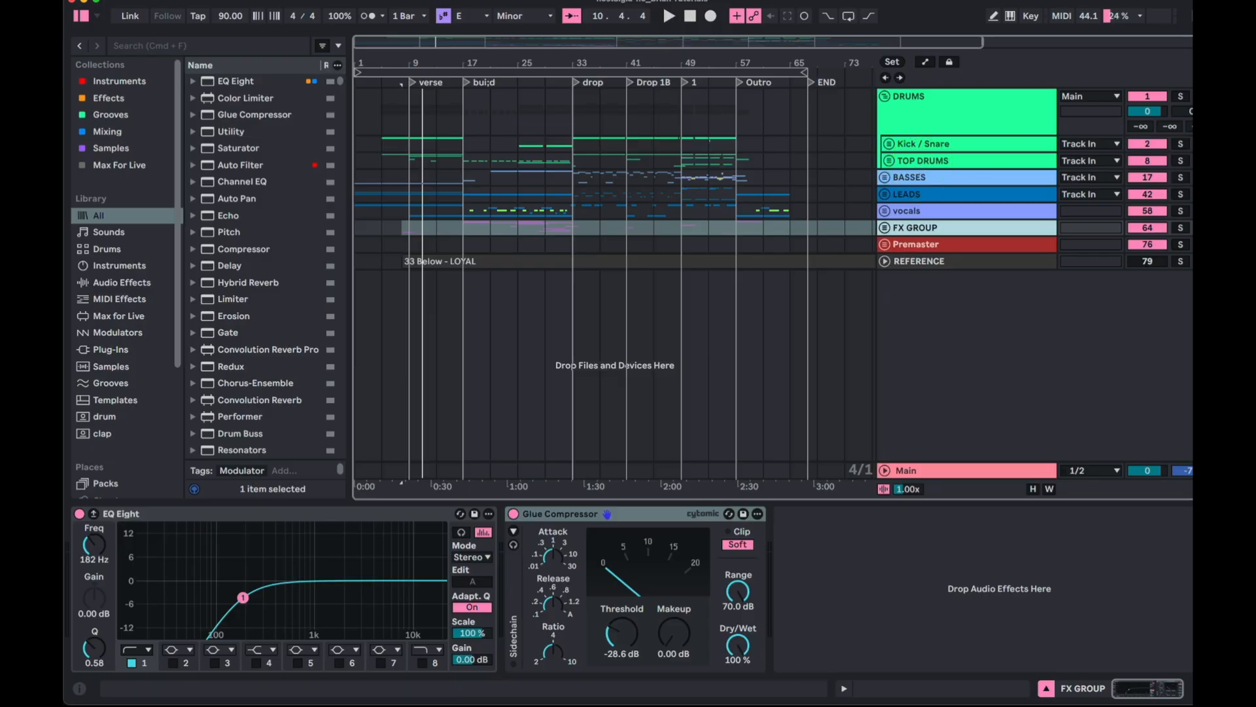
pyautogui.click(996, 109)
pyautogui.click(949, 188)
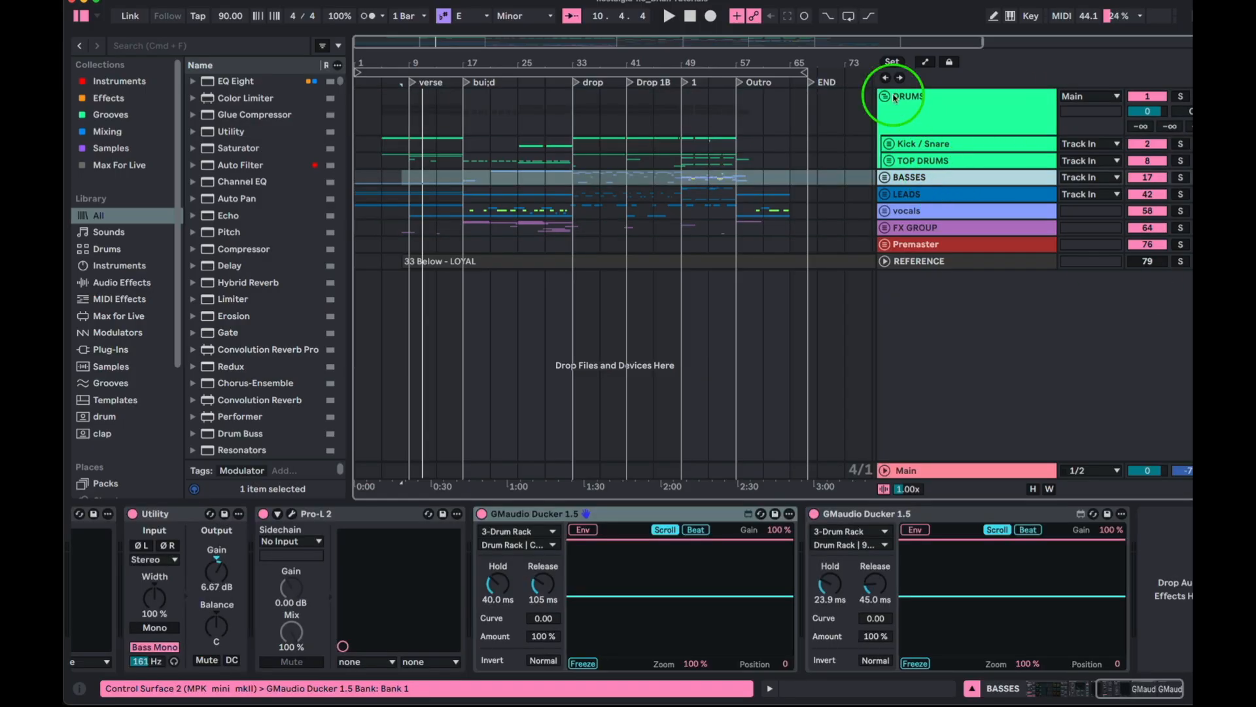
pyautogui.click(884, 96)
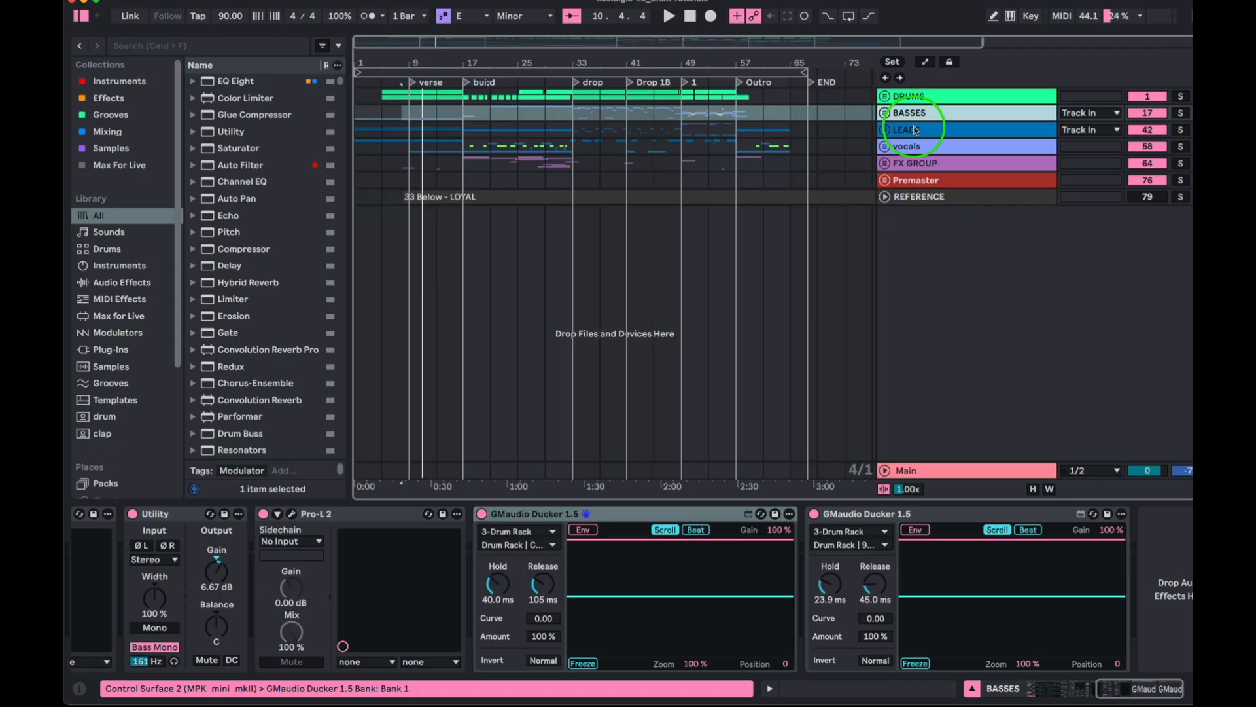
# - Inspect the Main track's device chain back to its Glue Compressor and Multiband Compression, and select the DRUMS group
pyautogui.click(955, 475)
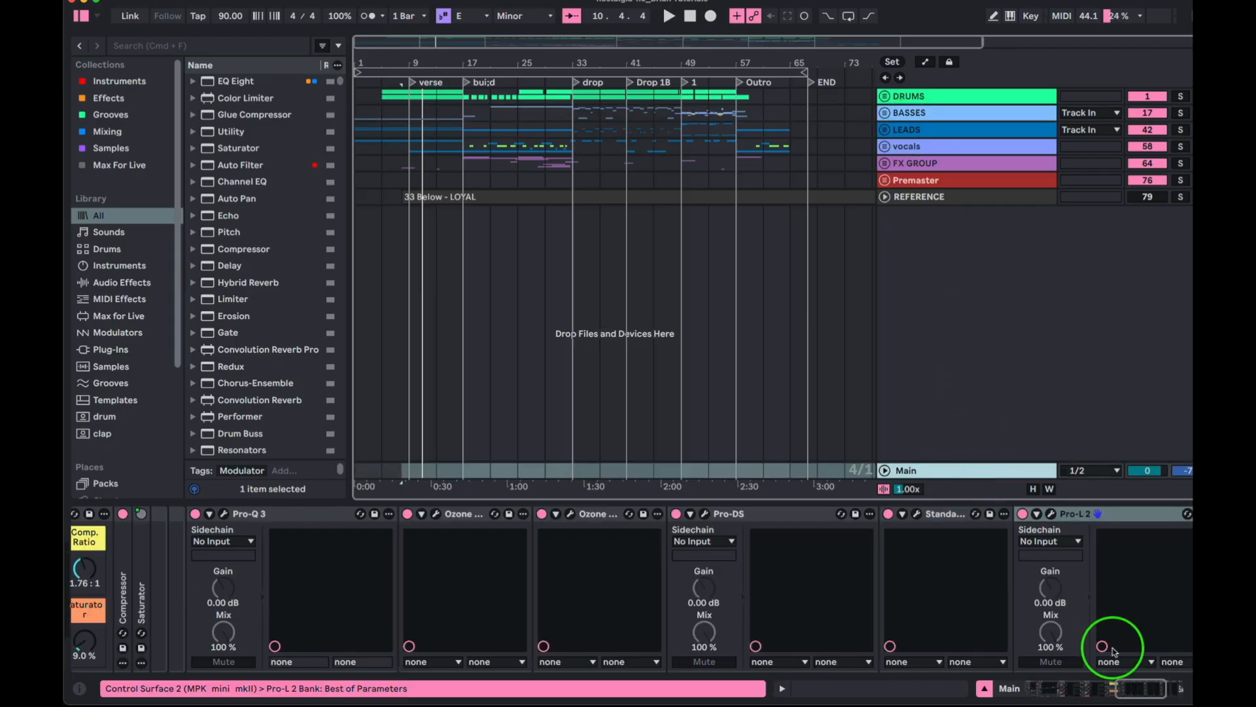
pyautogui.moveTo(1127, 693); pyautogui.dragTo(937, 692)
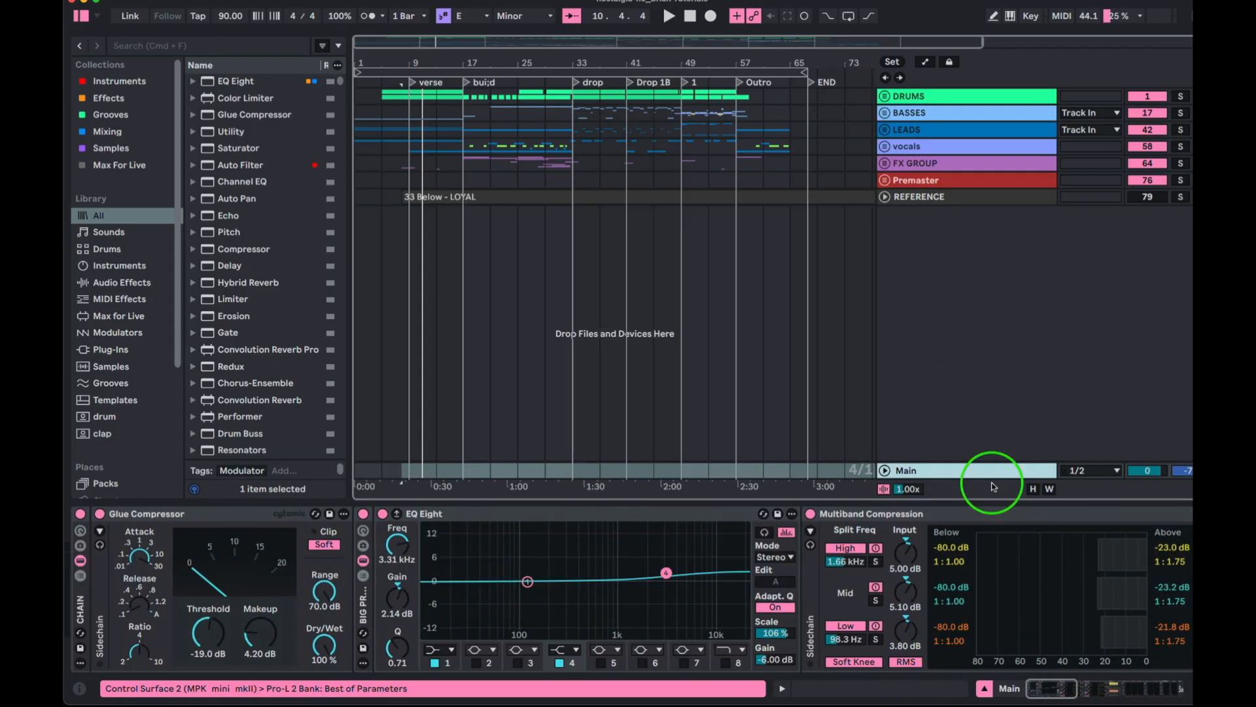
pyautogui.click(910, 99)
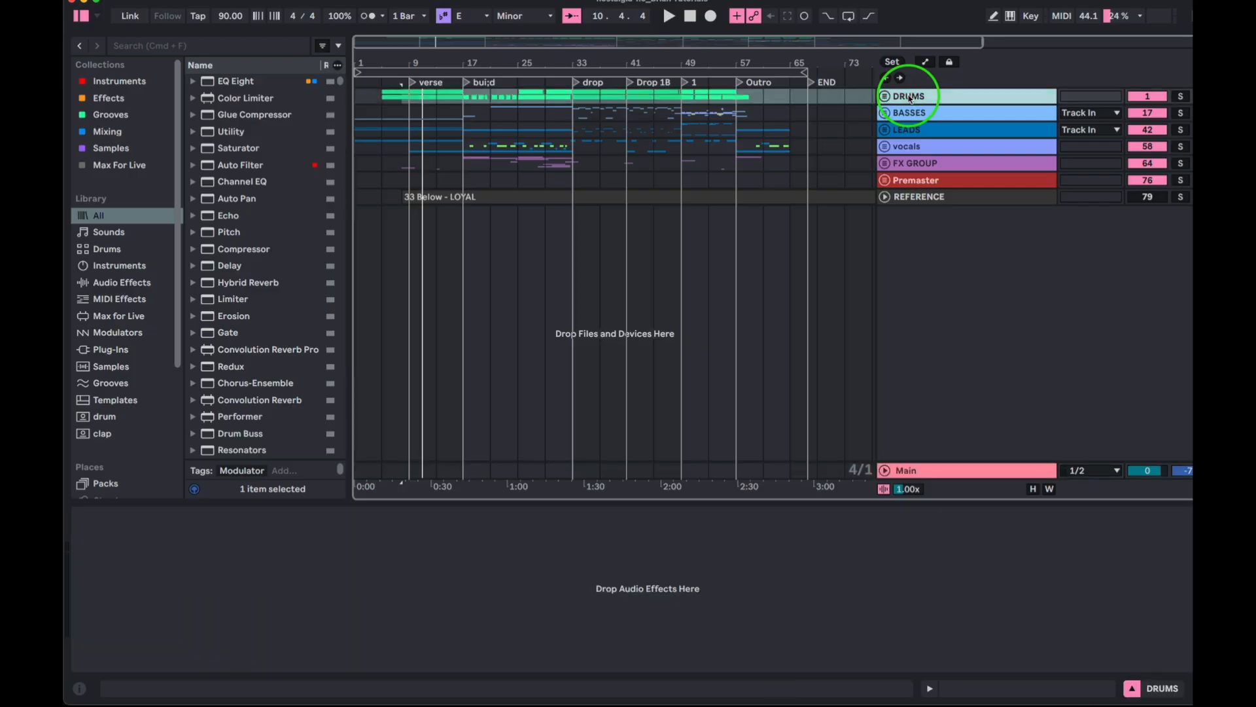